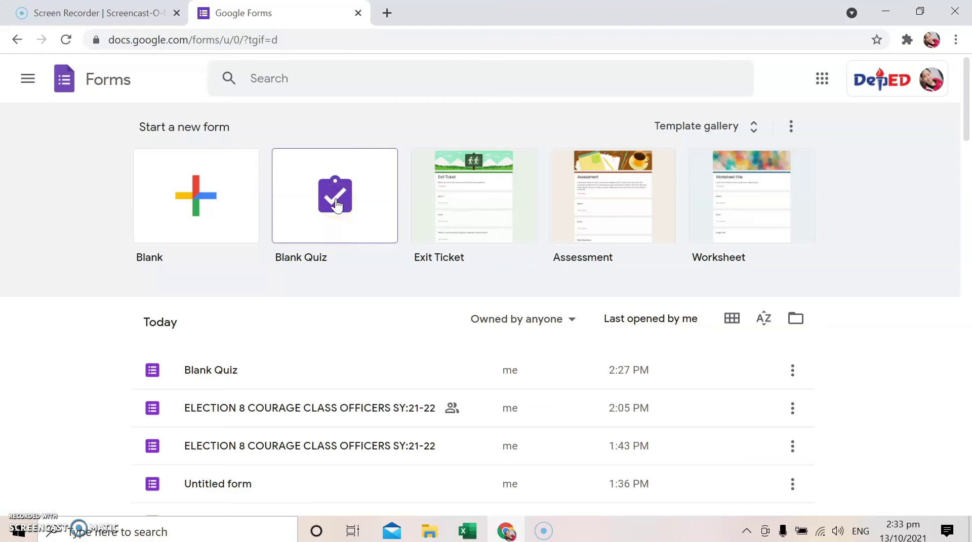
Create a blank quiz and rename it 'ELECTRONIC BALLOT 8-COURAGE CLASS OFFICERS SY21-22'
{"action": "left_click", "coordinate": [336, 205]}
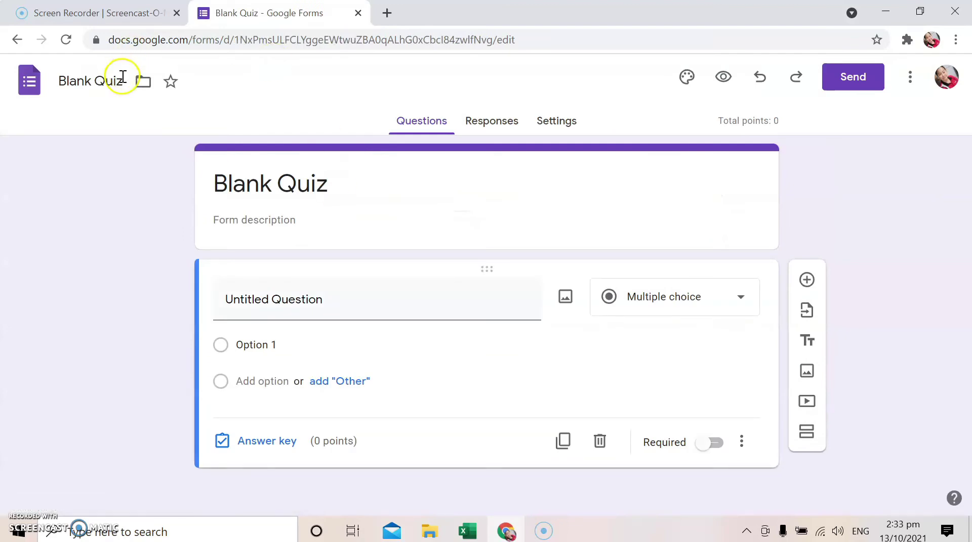
{"action": "left_click_drag", "start_coordinate": [123, 81], "coordinate": [54, 93]}
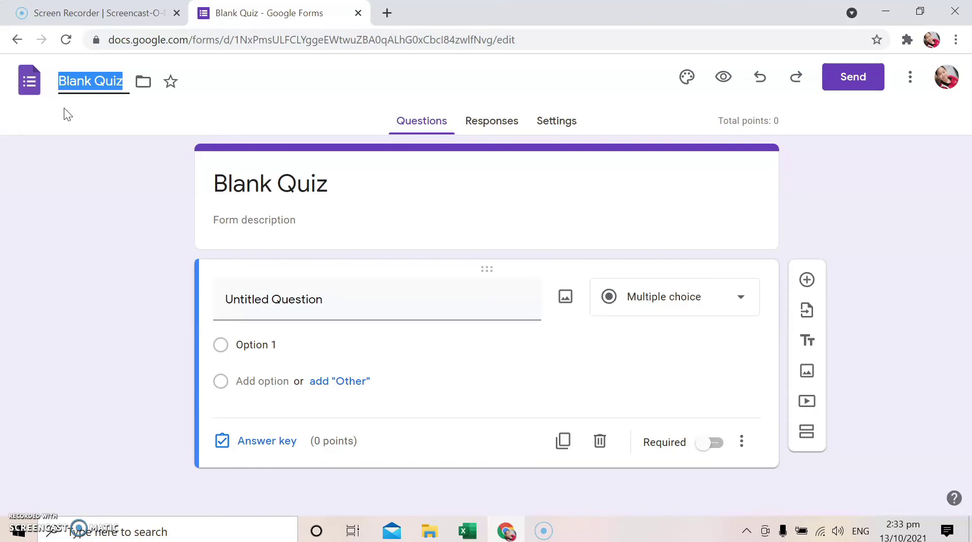
{"action": "type", "text": "ELECTRONIC BALLOT"}
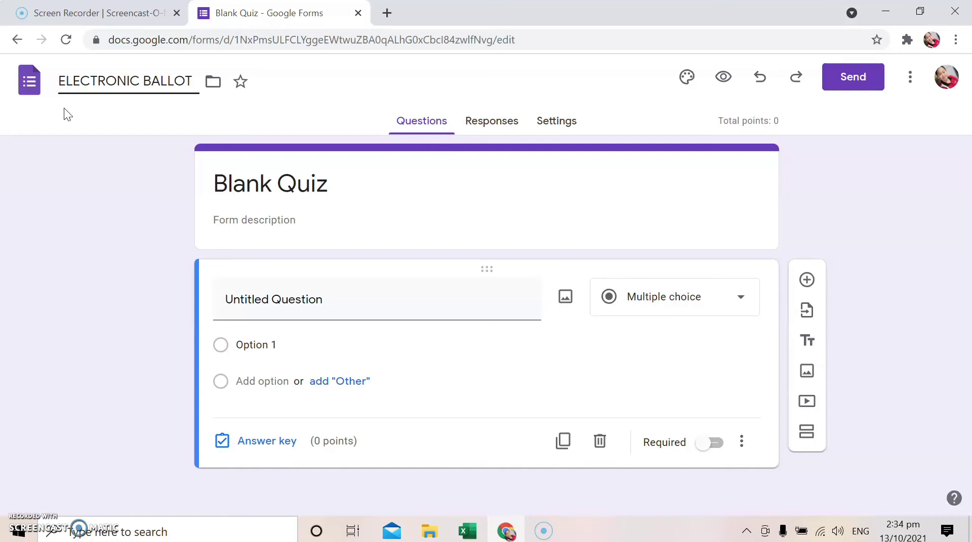
{"action": "type", "text": " 8"}
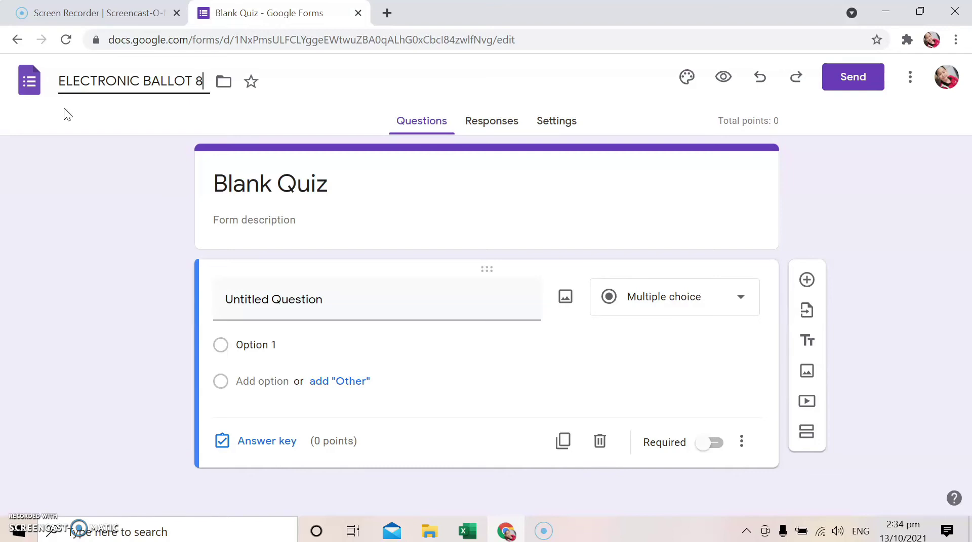
{"action": "type", "text": "-COURAGE "}
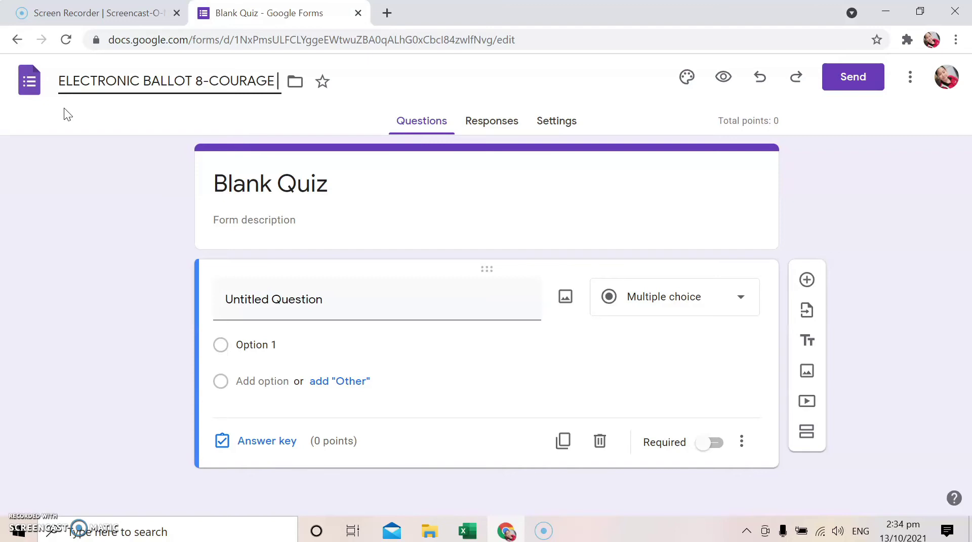
{"action": "type", "text": "CLASS"}
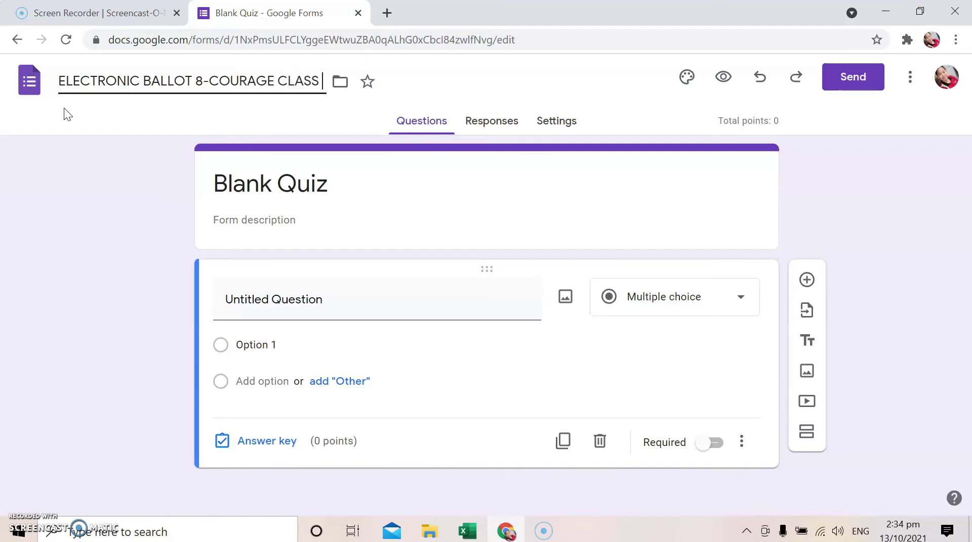
{"action": "type", "text": " OFFCIE"}
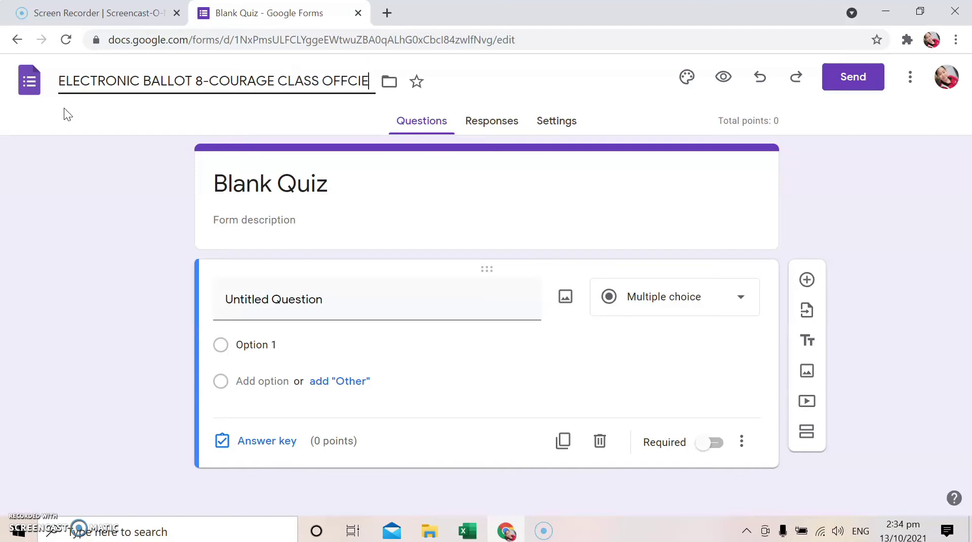
{"action": "type", "text": "RS"}
{"action": "key", "text": "BackSpace"}
{"action": "key", "text": "BackSpace"}
{"action": "key", "text": "BackSpace"}
{"action": "key", "text": "BackSpace"}
{"action": "key", "text": "BackSpace"}
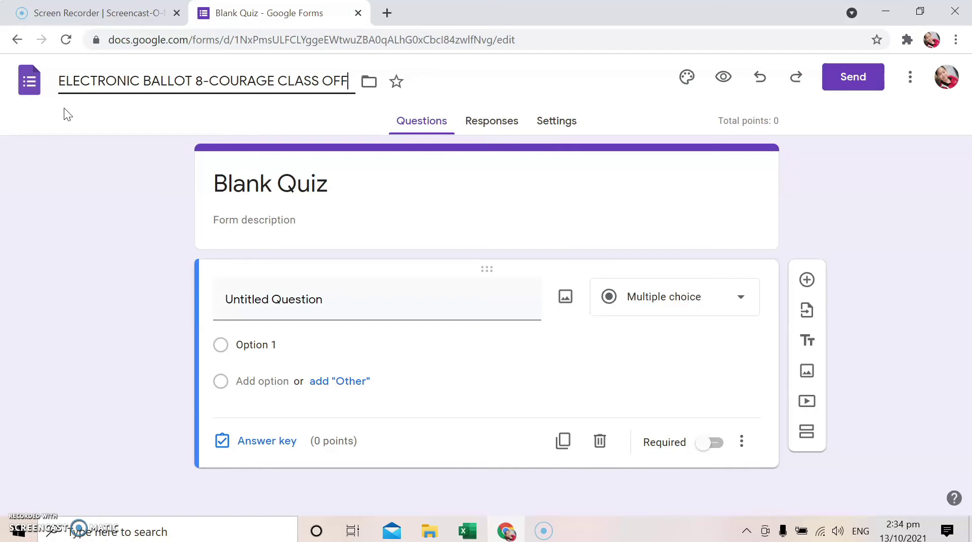
{"action": "type", "text": "OCERS"}
{"action": "key", "text": "BackSpace"}
{"action": "key", "text": "BackSpace"}
{"action": "key", "text": "BackSpace"}
{"action": "key", "text": "BackSpace"}
{"action": "key", "text": "BackSpace"}
{"action": "type", "text": "ICERS "}
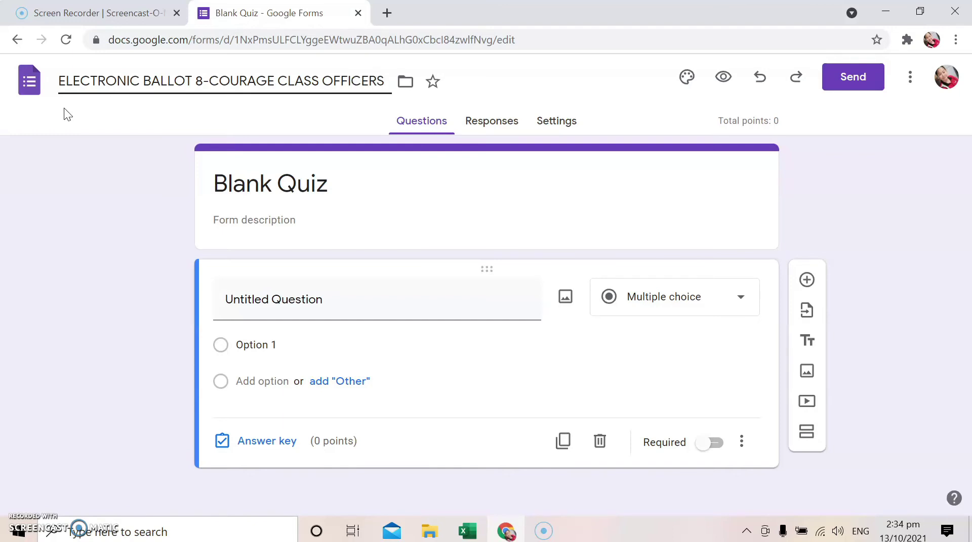
{"action": "type", "text": "SY21-222"}
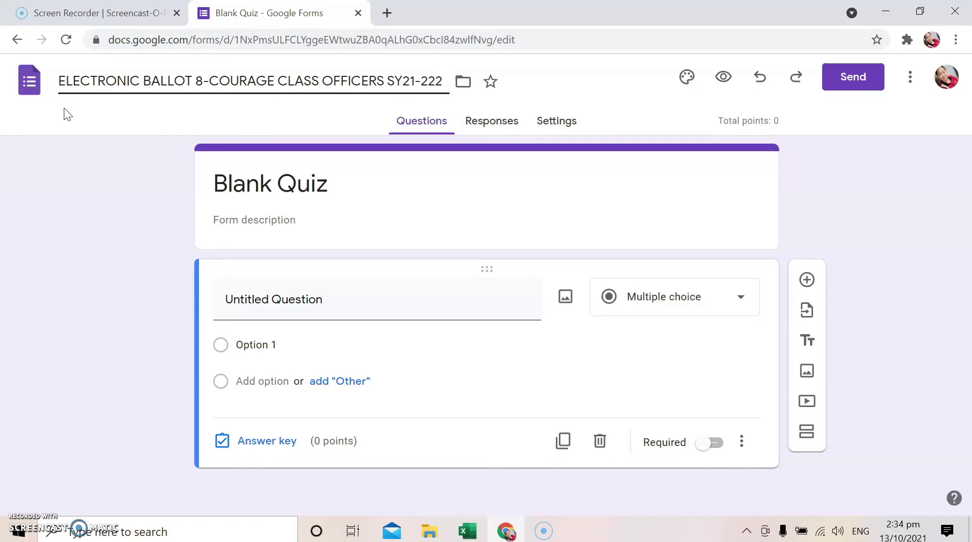
{"action": "key", "text": "BackSpace"}
{"action": "left_click", "coordinate": [284, 186]}
Copy the full file name 'ELECTRONIC BALLOT 8-COURAGE CLASS OFFICERS SY21-22'
{"action": "left_click", "coordinate": [352, 186]}
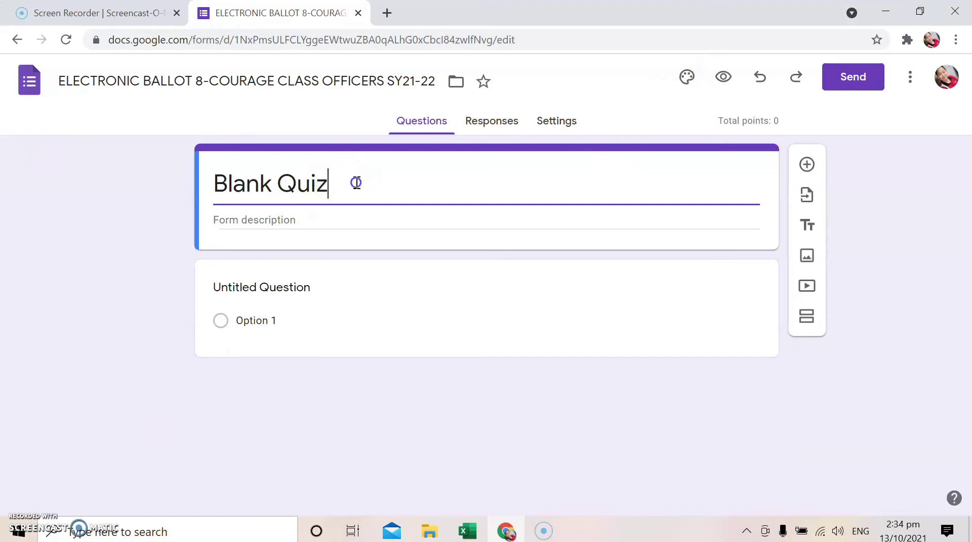
{"action": "double_click", "coordinate": [349, 187]}
{"action": "left_click", "coordinate": [219, 186]}
{"action": "double_click", "coordinate": [73, 78]}
{"action": "left_click", "coordinate": [70, 79]}
{"action": "left_click_drag", "start_coordinate": [59, 80], "coordinate": [434, 80]}
{"action": "right_click", "coordinate": [397, 84]}
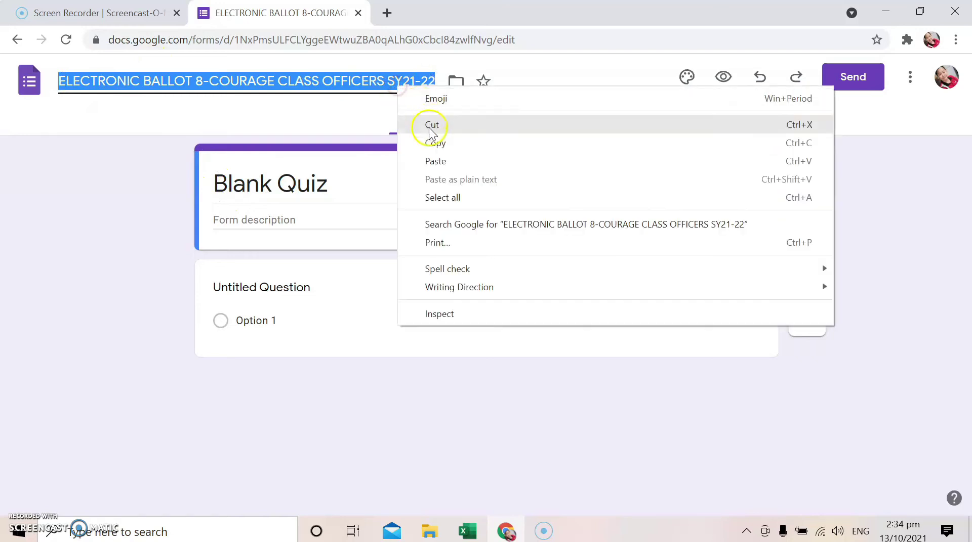
{"action": "left_click", "coordinate": [429, 145]}
Paste the ballot title over the heading and add description 'Please cast your vote. Select 1 in every position.'
{"action": "left_click", "coordinate": [303, 185]}
{"action": "right_click", "coordinate": [308, 184]}
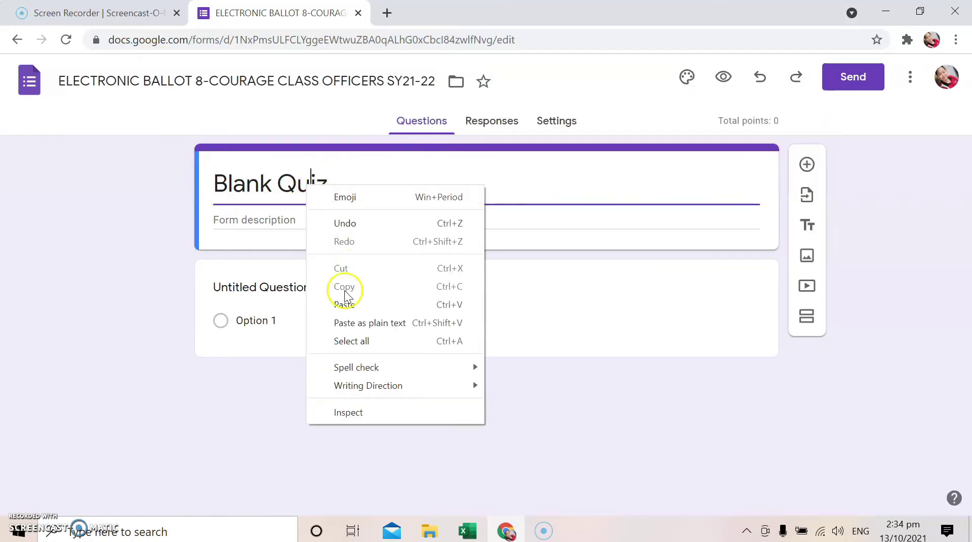
{"action": "left_click", "coordinate": [248, 173]}
{"action": "left_click_drag", "start_coordinate": [211, 181], "coordinate": [408, 182]}
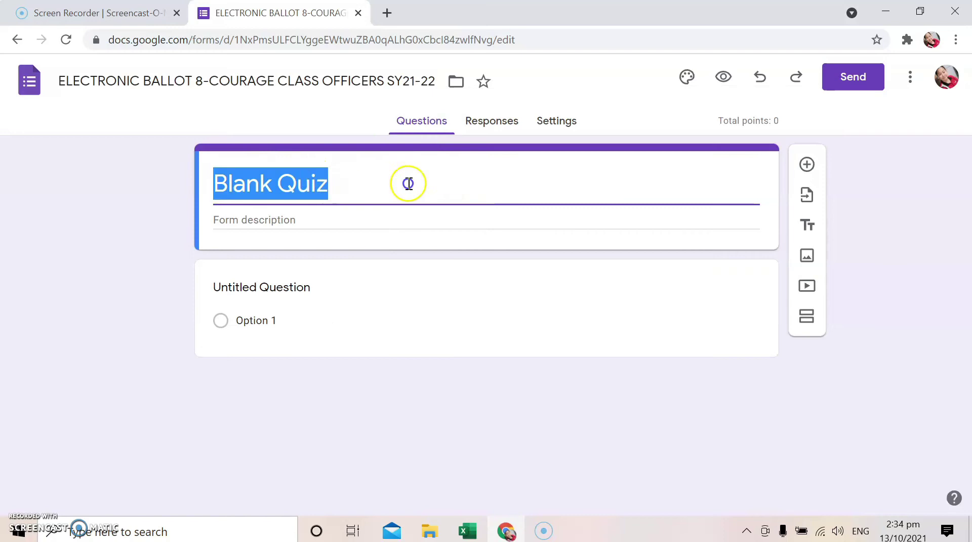
{"action": "right_click", "coordinate": [266, 184]}
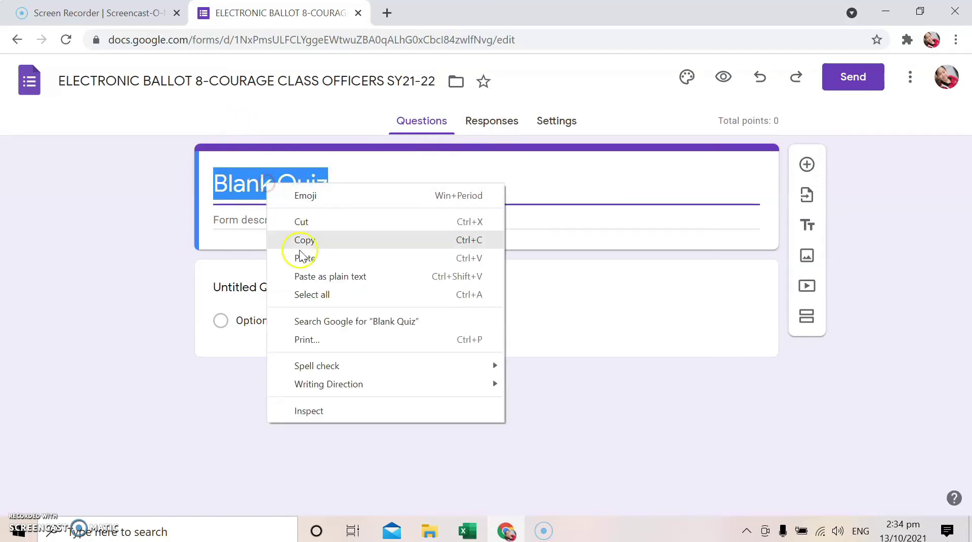
{"action": "left_click", "coordinate": [302, 253]}
{"action": "left_click", "coordinate": [304, 246]}
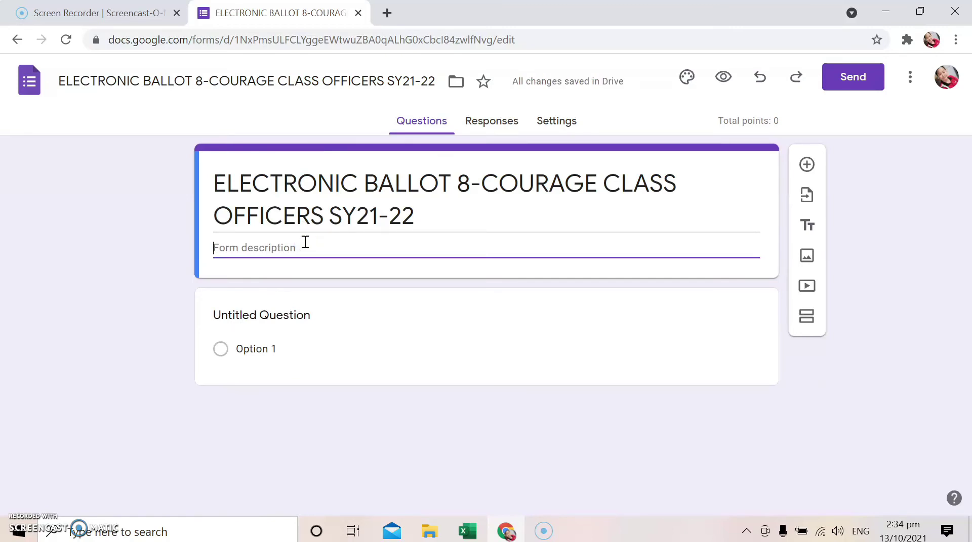
{"action": "type", "text": "Please "}
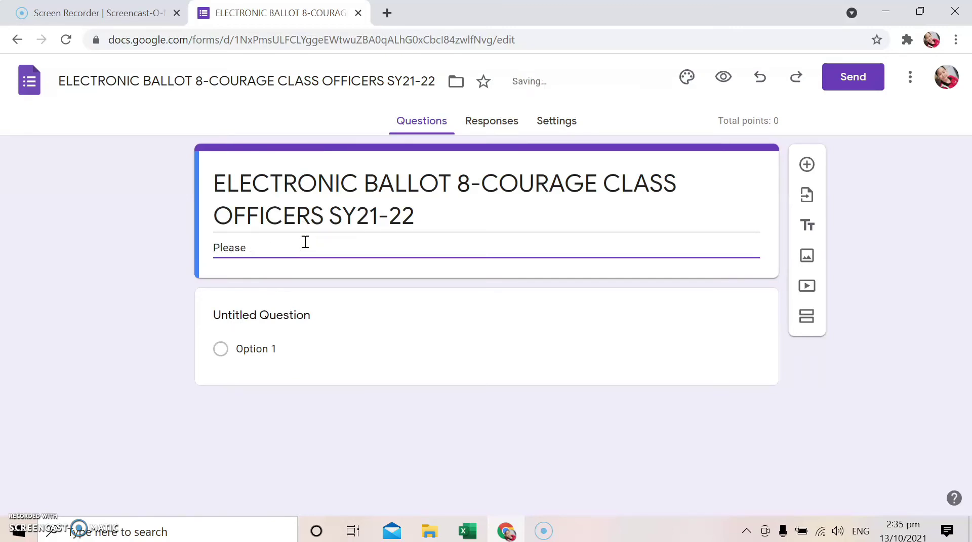
{"action": "type", "text": "cast your vote"}
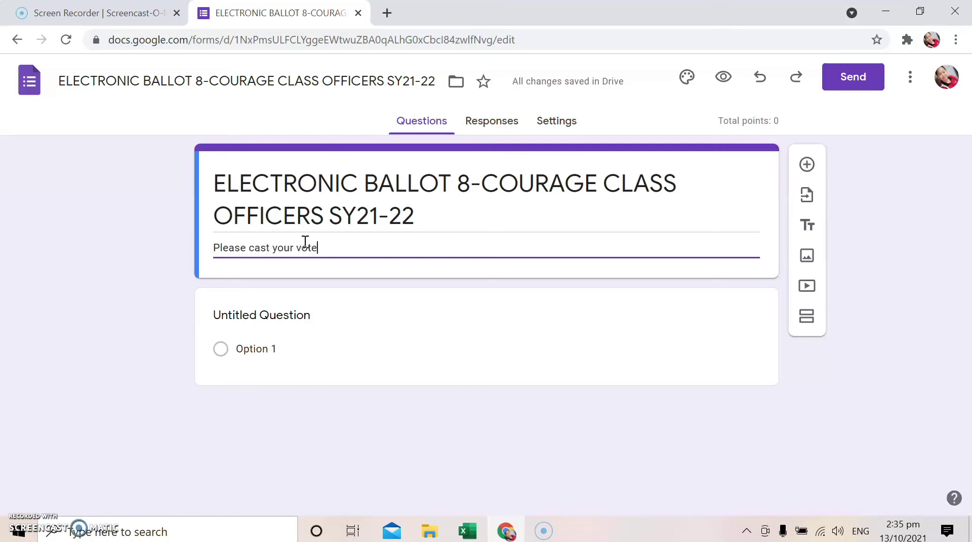
{"action": "type", "text": ". Sel"}
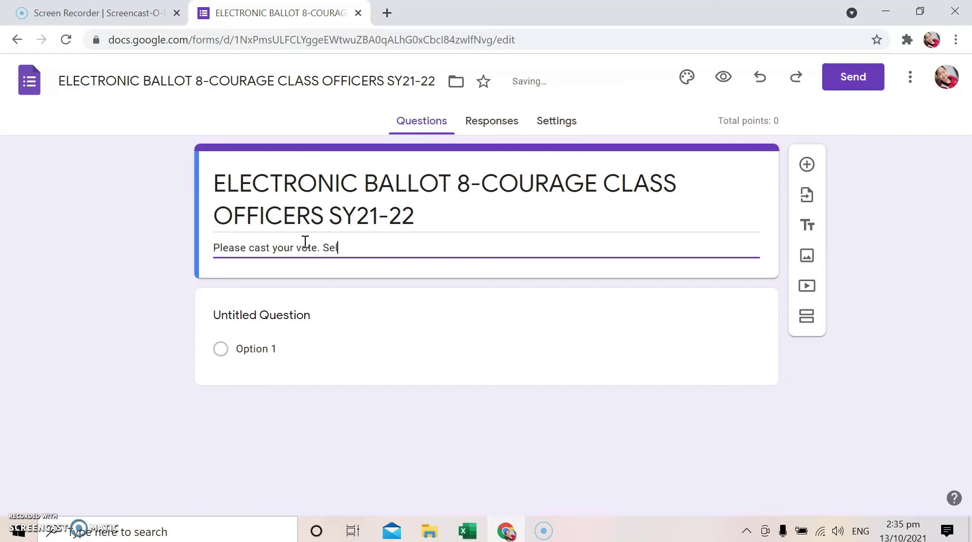
{"action": "type", "text": "ect 1 in every "}
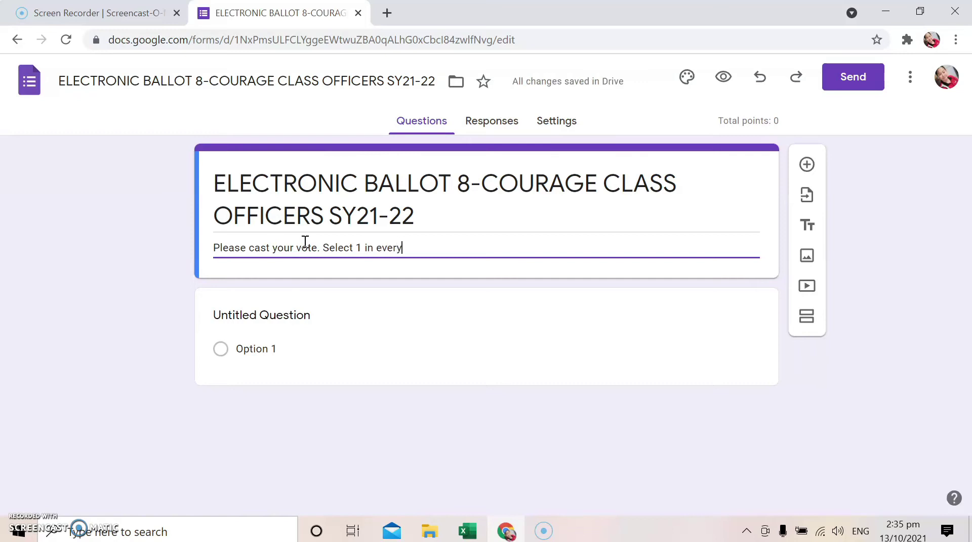
{"action": "type", "text": "position."}
Change the first question's type to Short answer
{"action": "left_click", "coordinate": [314, 320]}
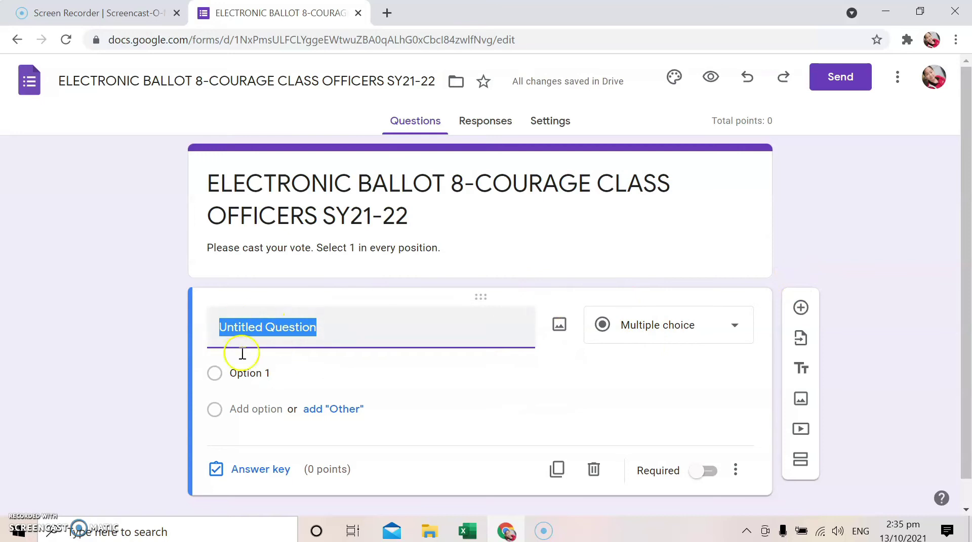
{"action": "left_click", "coordinate": [735, 328]}
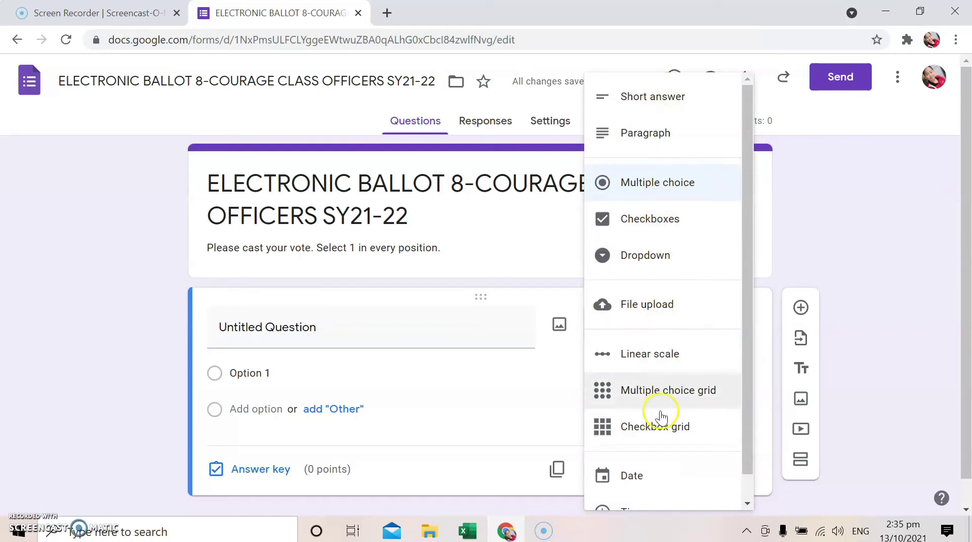
{"action": "left_click", "coordinate": [671, 97]}
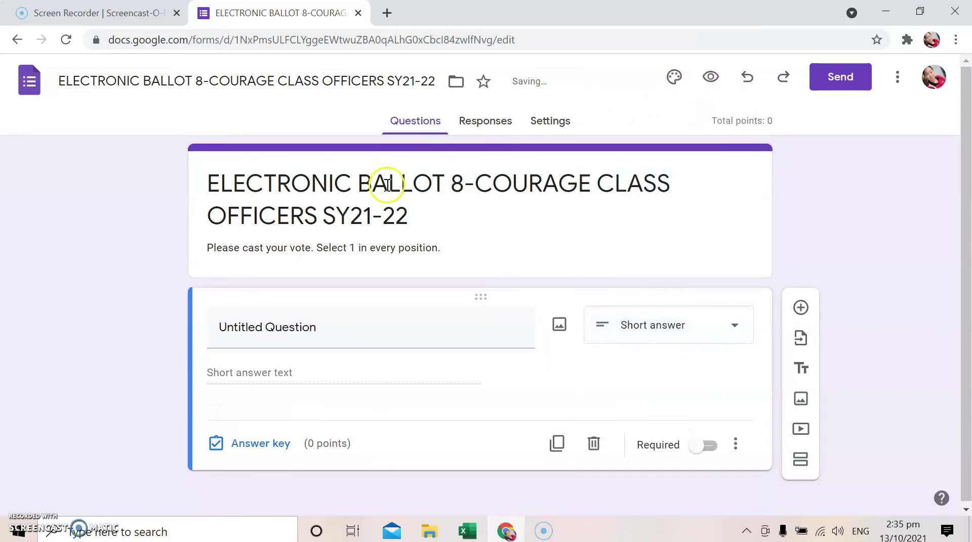
Title the question 'Frist Name, Middle Initial, Surname' and make it required
{"action": "left_click", "coordinate": [273, 332]}
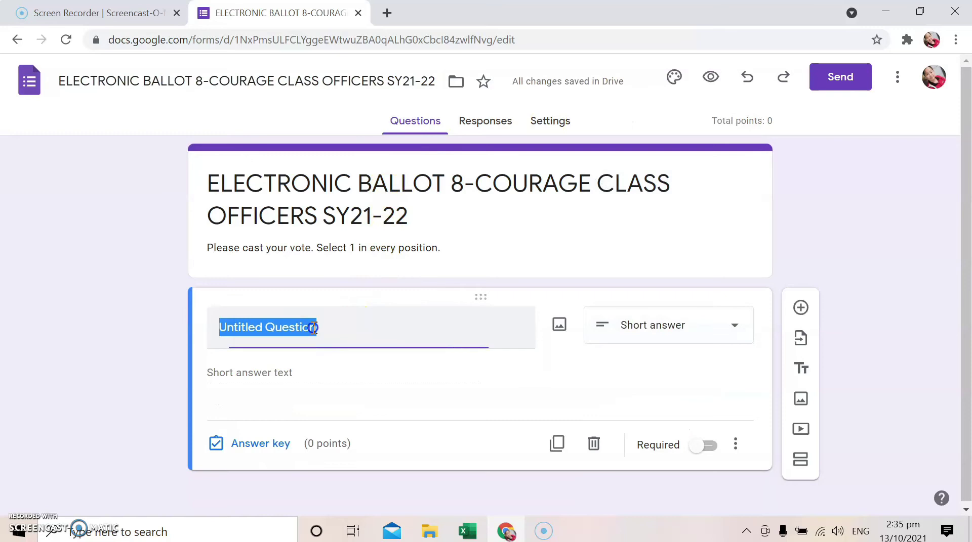
{"action": "type", "text": "Fris"}
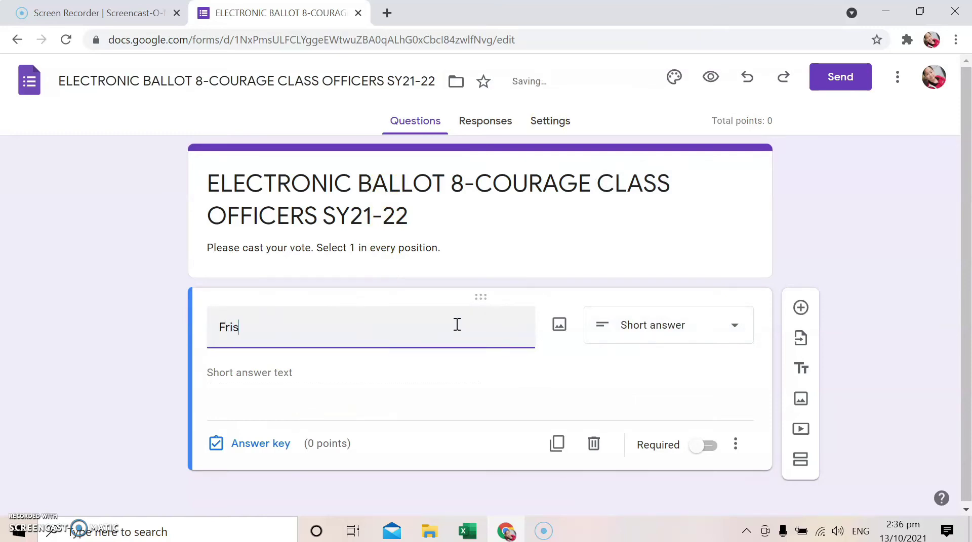
{"action": "type", "text": "t Name,"}
{"action": "type", "text": " Middle I ntia"}
{"action": "key", "text": "BackSpace"}
{"action": "key", "text": "BackSpace"}
{"action": "key", "text": "BackSpace"}
{"action": "key", "text": "BackSpace"}
{"action": "type", "text": "niti"}
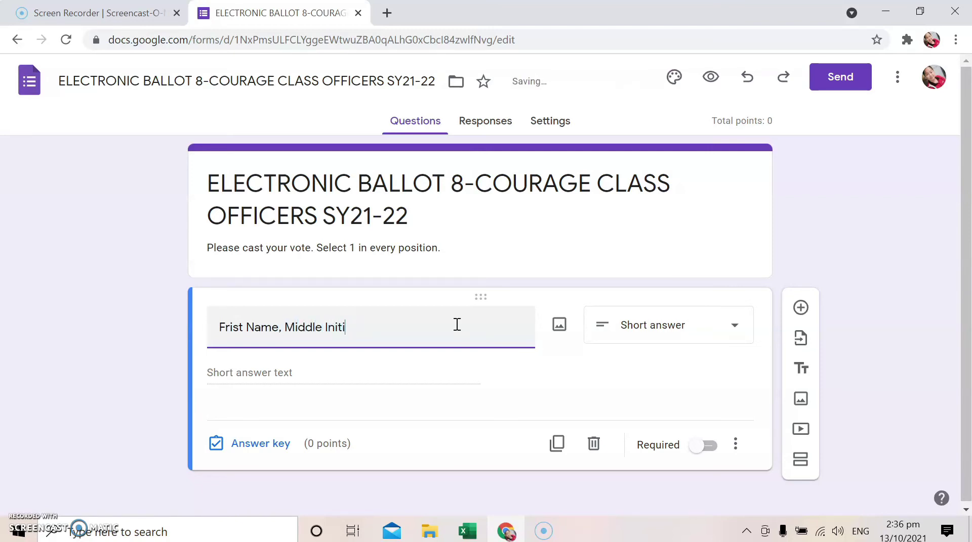
{"action": "type", "text": "al, Surname"}
{"action": "left_click", "coordinate": [450, 384]}
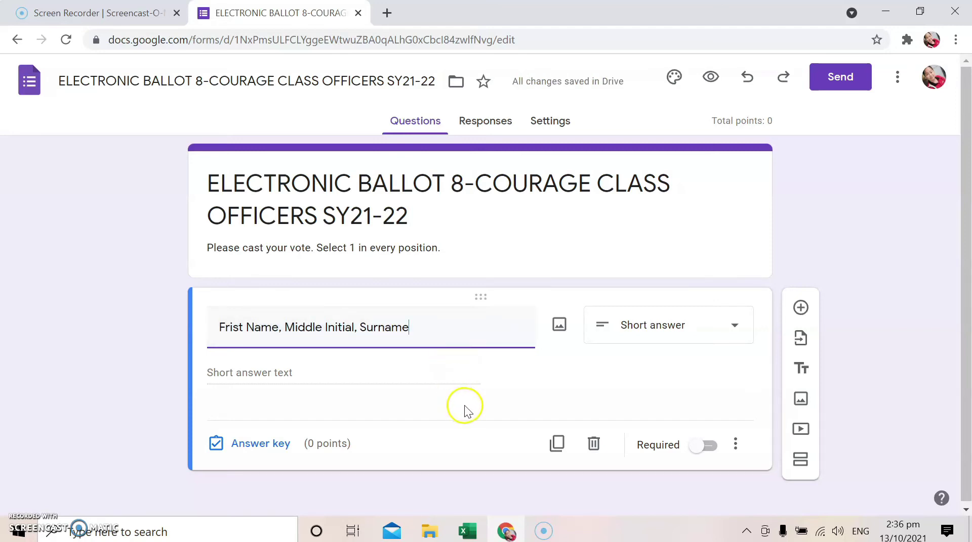
{"action": "left_click", "coordinate": [710, 446]}
{"action": "left_click", "coordinate": [462, 332]}
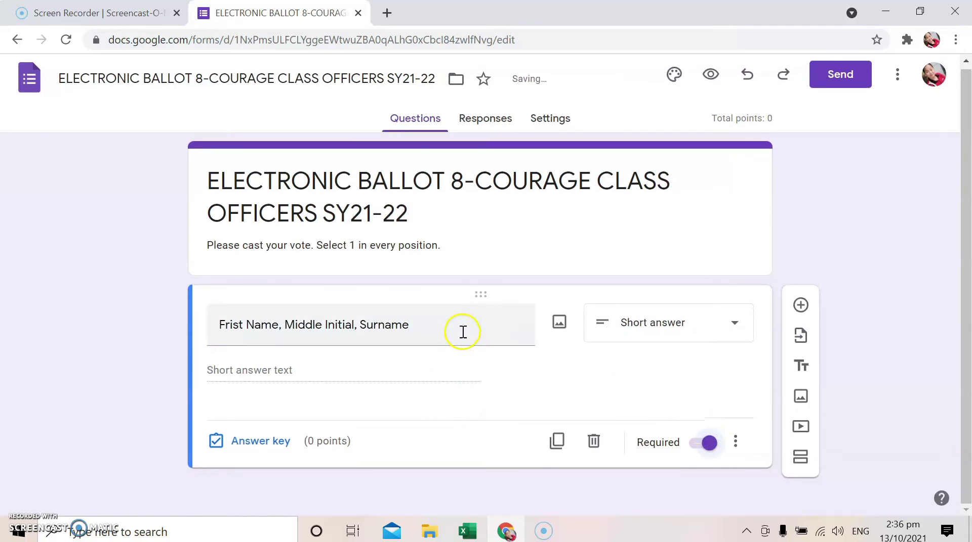
{"action": "left_click", "coordinate": [583, 384]}
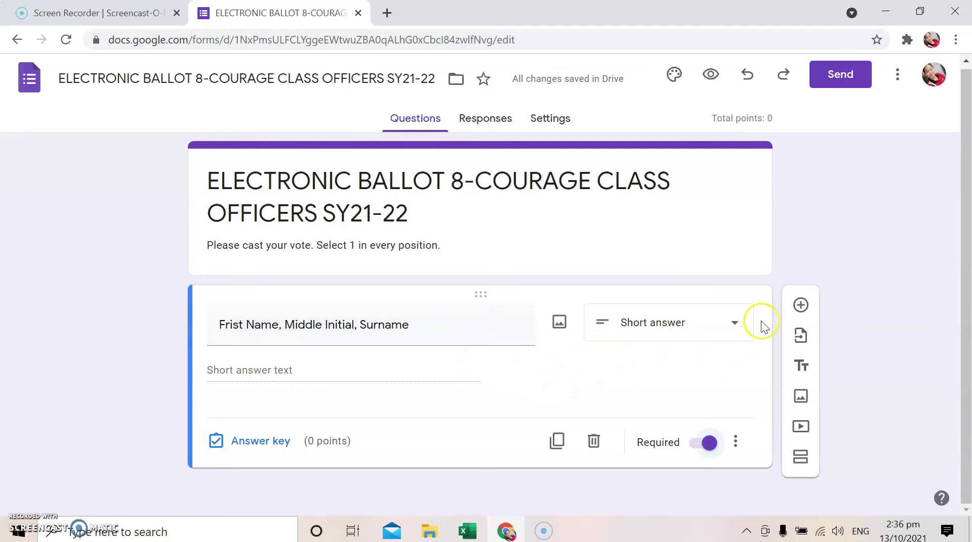
{"action": "left_click", "coordinate": [801, 307]}
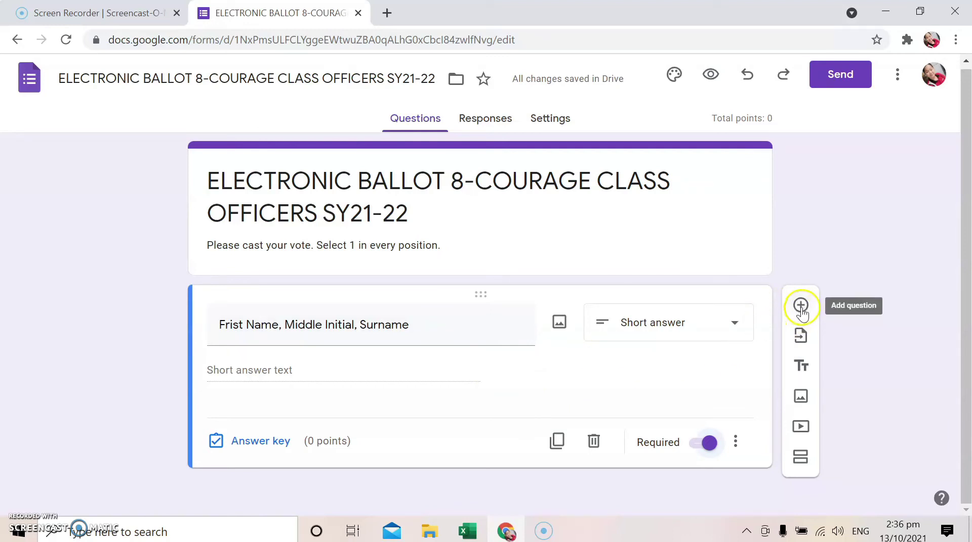
Add a multiple-choice question titled 'CLASS PRESIDENT'
{"action": "left_click", "coordinate": [800, 306]}
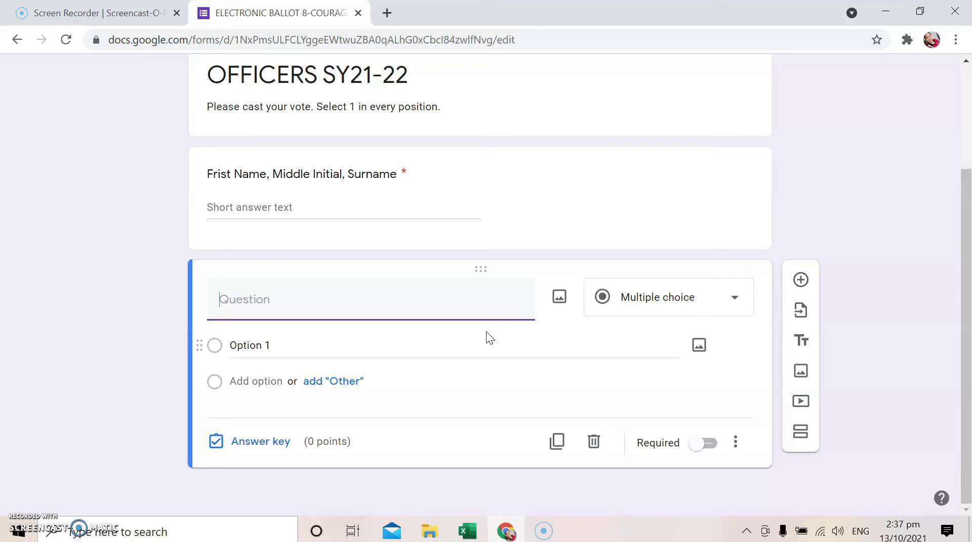
{"action": "key", "text": "Caps_Lock"}
{"action": "type", "text": "PRES"}
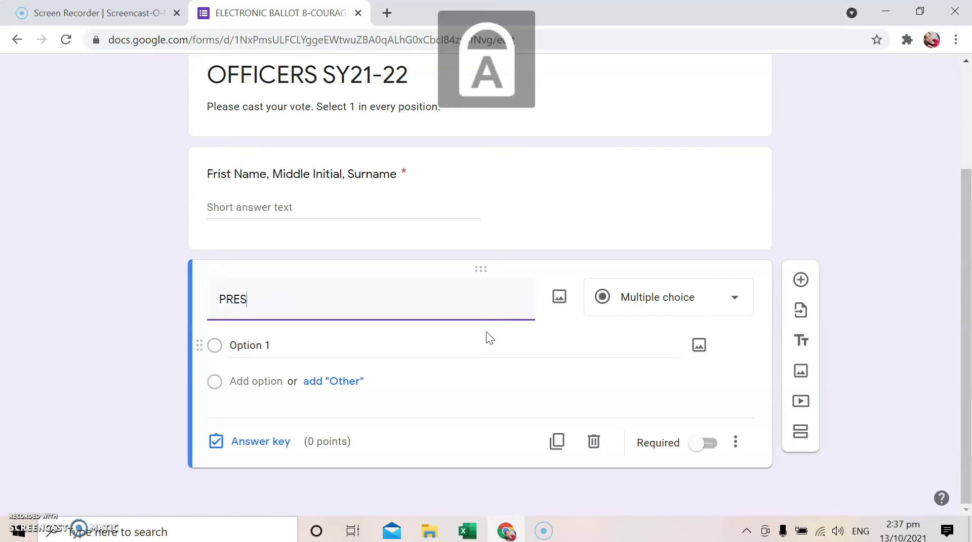
{"action": "type", "text": "IDENT"}
{"action": "left_click", "coordinate": [226, 289]}
{"action": "type", "text": "CLA"}
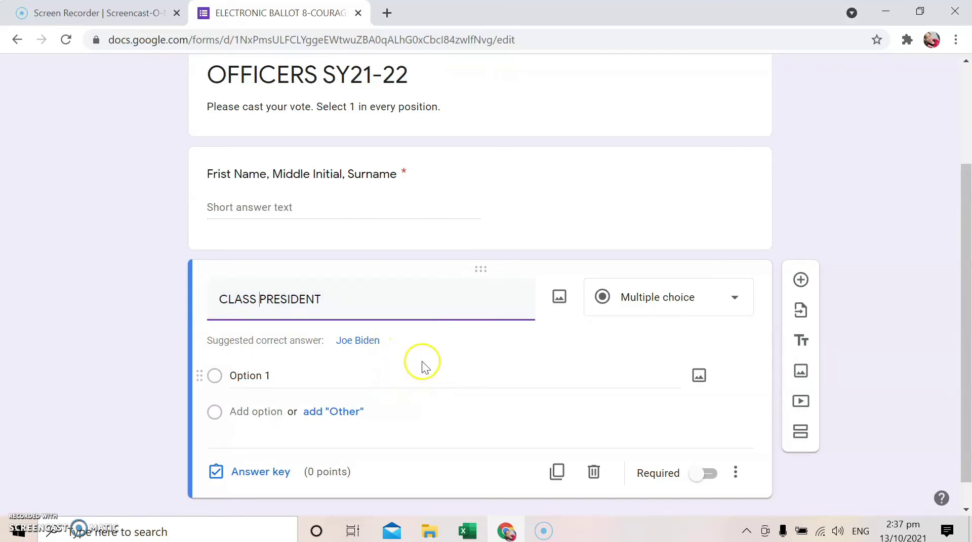
{"action": "left_click", "coordinate": [466, 532]}
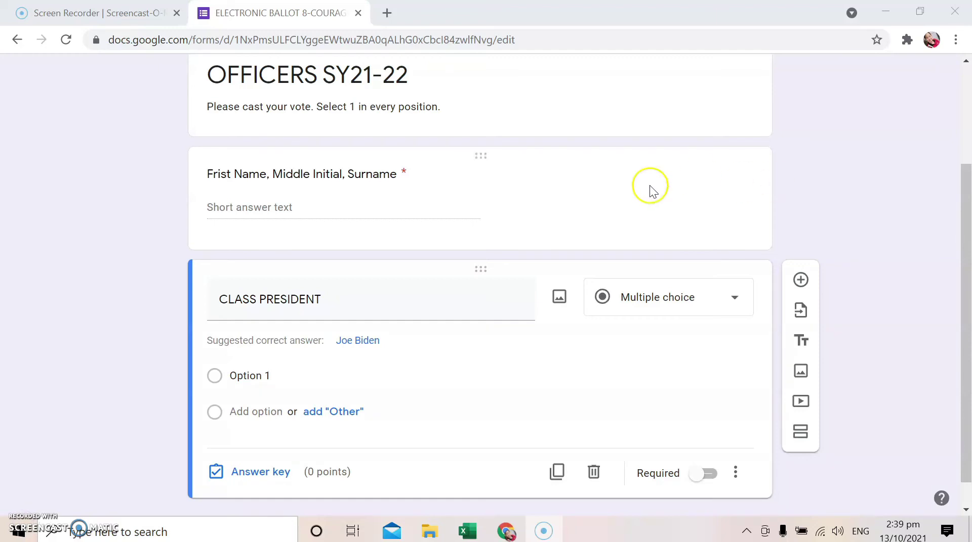
Copy the male student names in B11:B32 of the Excel class list
{"action": "mouse_move", "coordinate": [474, 535]}
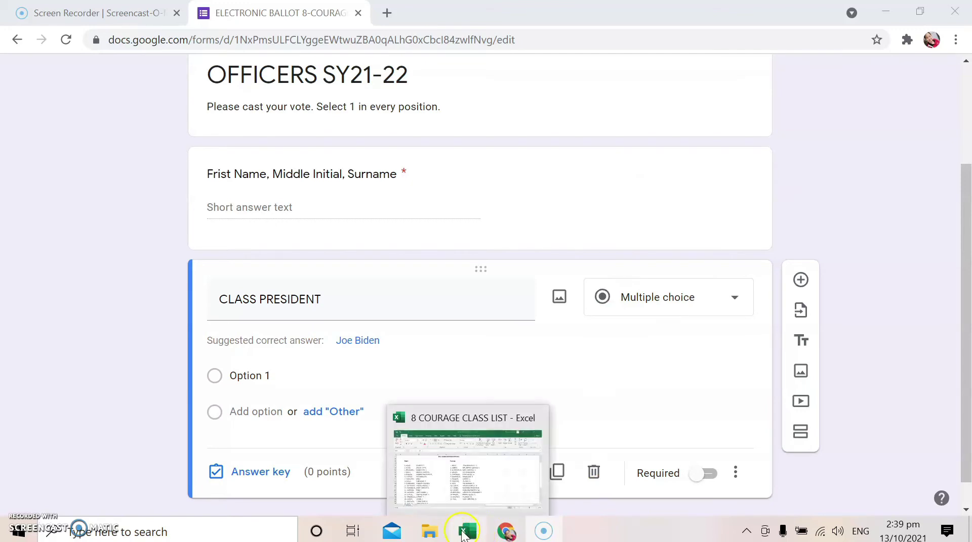
{"action": "left_click", "coordinate": [467, 532]}
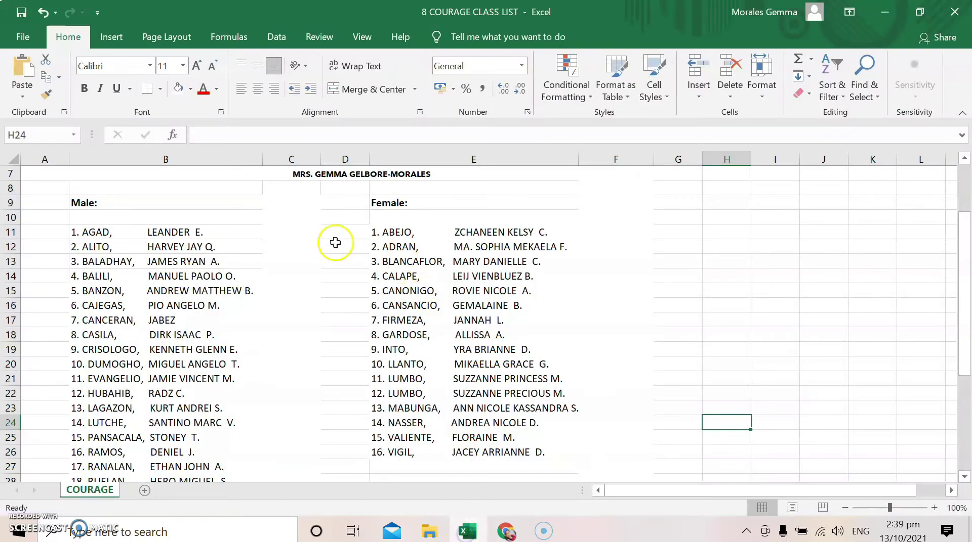
{"action": "scroll", "coordinate": [336, 243], "scroll_direction": "up", "scroll_amount": 1}
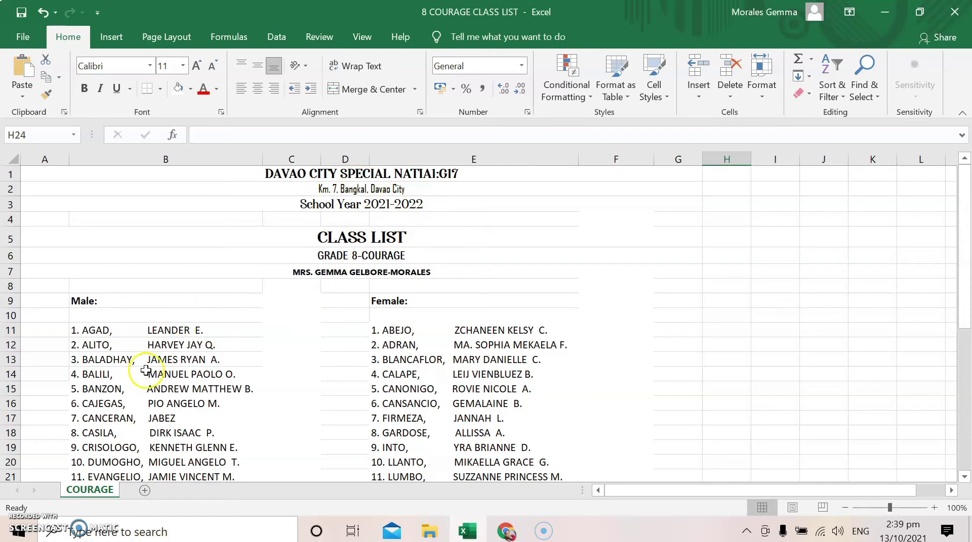
{"action": "scroll", "coordinate": [263, 365], "scroll_direction": "down", "scroll_amount": 2}
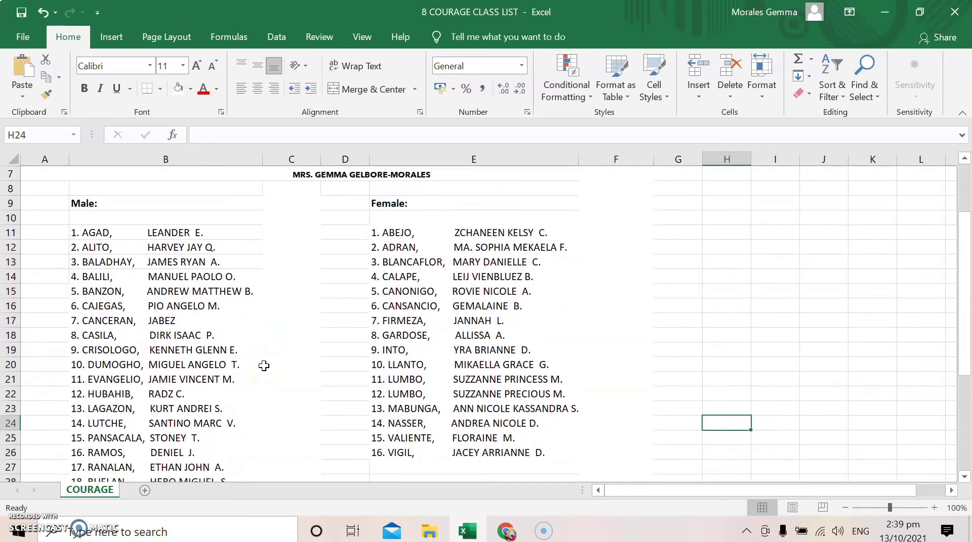
{"action": "left_click_drag", "start_coordinate": [210, 234], "coordinate": [211, 463]}
{"action": "right_click", "coordinate": [147, 169]}
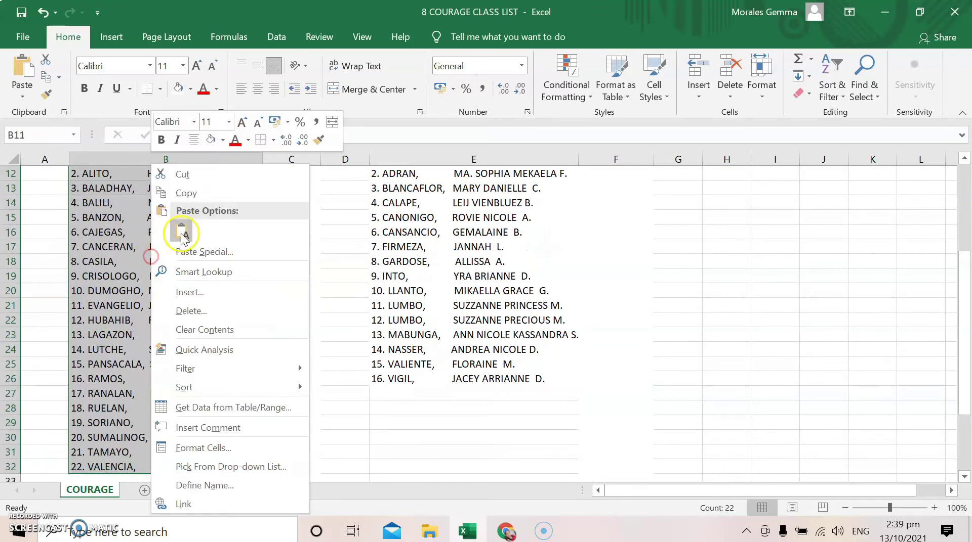
{"action": "left_click", "coordinate": [196, 192]}
{"action": "scroll", "coordinate": [455, 495], "scroll_direction": "up", "scroll_amount": 4}
{"action": "left_click", "coordinate": [506, 531]}
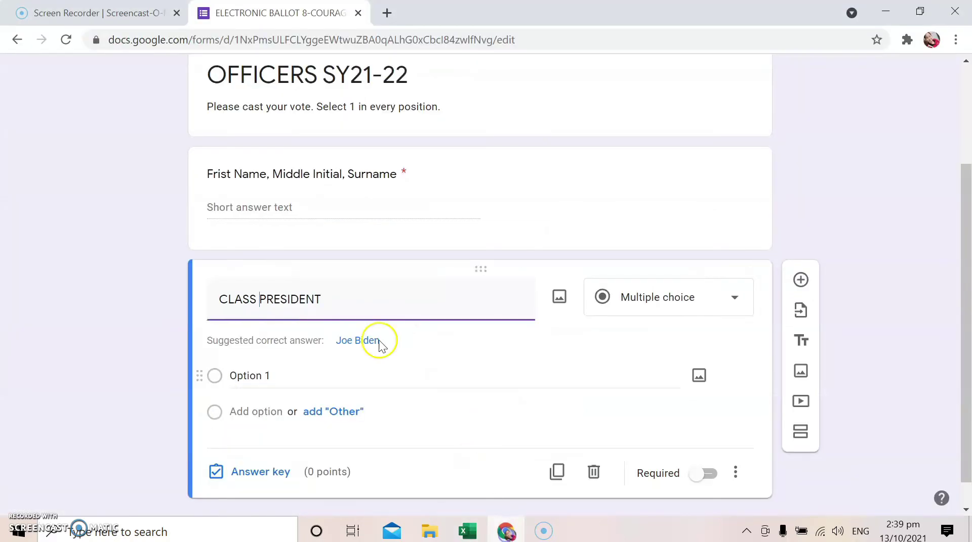
Paste the male names as CLASS PRESIDENT choices and add another option
{"action": "right_click", "coordinate": [235, 380]}
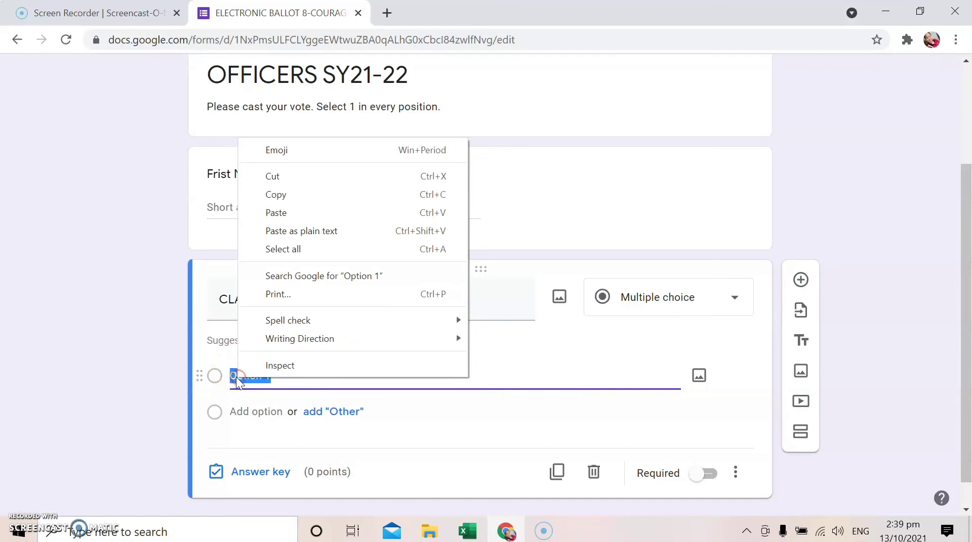
{"action": "left_click", "coordinate": [276, 213]}
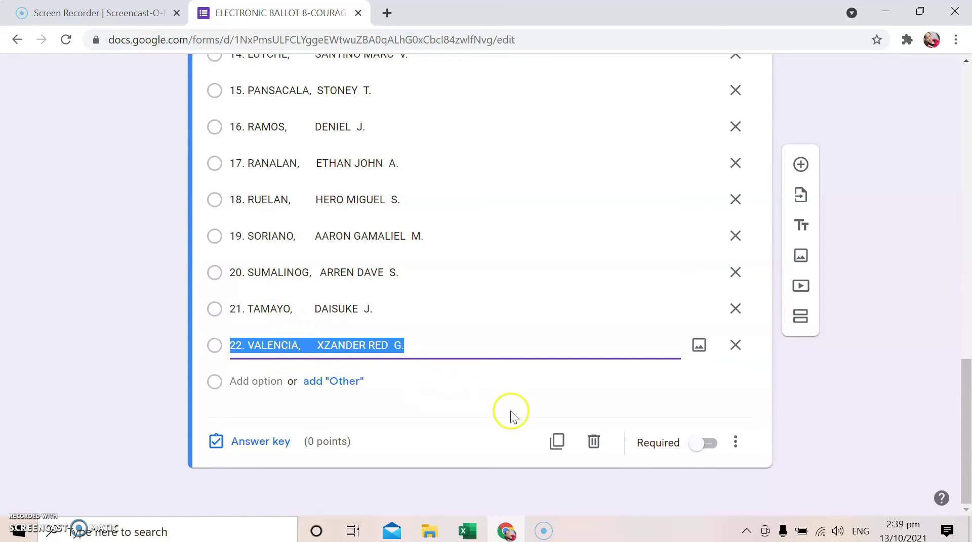
{"action": "left_click", "coordinate": [243, 388]}
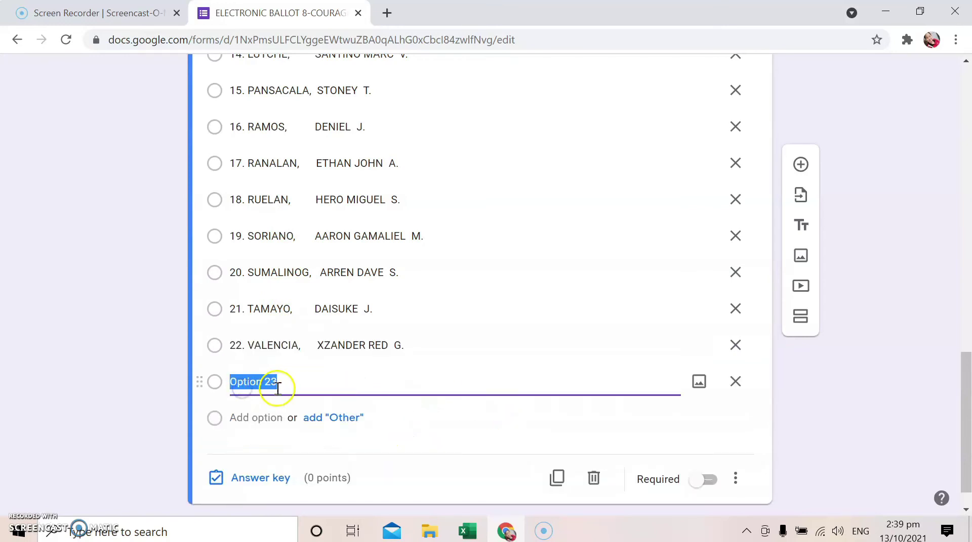
Copy the female student names in E11:E27 of the class list
{"action": "left_click", "coordinate": [467, 532]}
{"action": "left_click_drag", "start_coordinate": [408, 330], "coordinate": [439, 460]}
{"action": "right_click", "coordinate": [437, 421]}
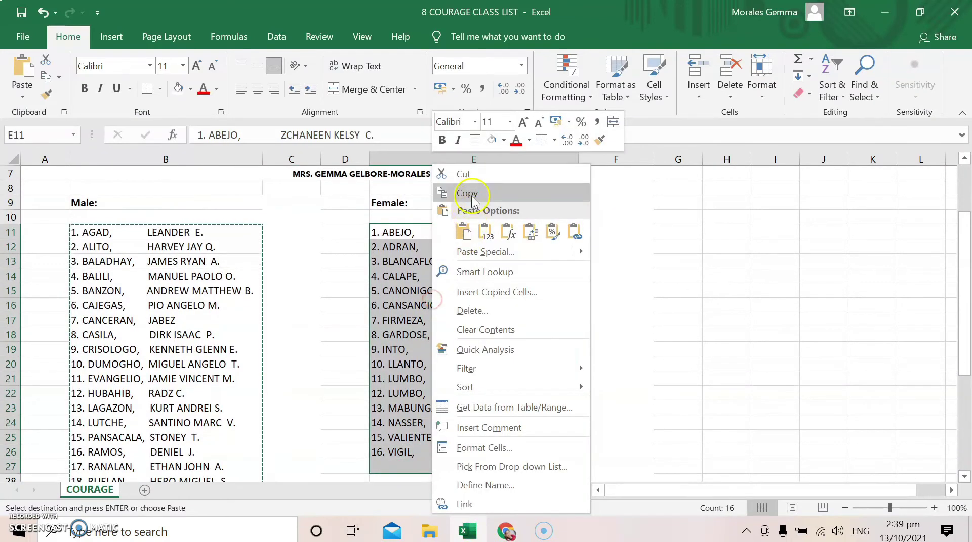
{"action": "left_click", "coordinate": [468, 132]}
{"action": "left_click", "coordinate": [506, 531]}
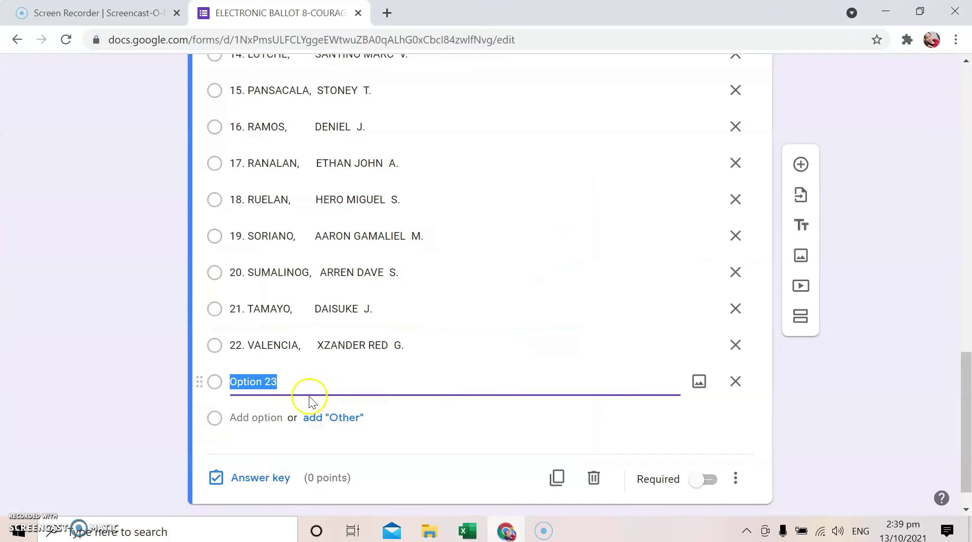
{"action": "right_click", "coordinate": [238, 383]}
Paste the female names as more choices and remove the empty option
{"action": "left_click", "coordinate": [287, 223]}
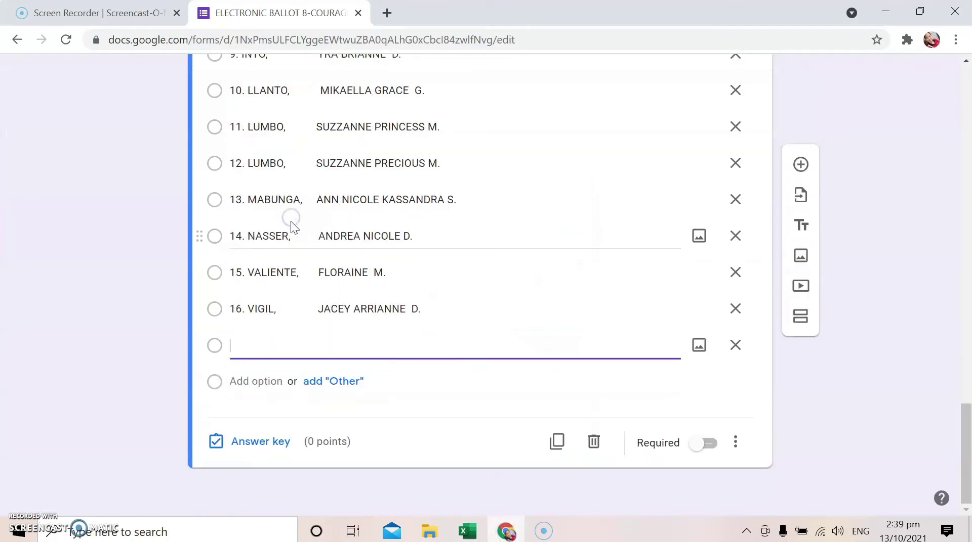
{"action": "left_click", "coordinate": [736, 345]}
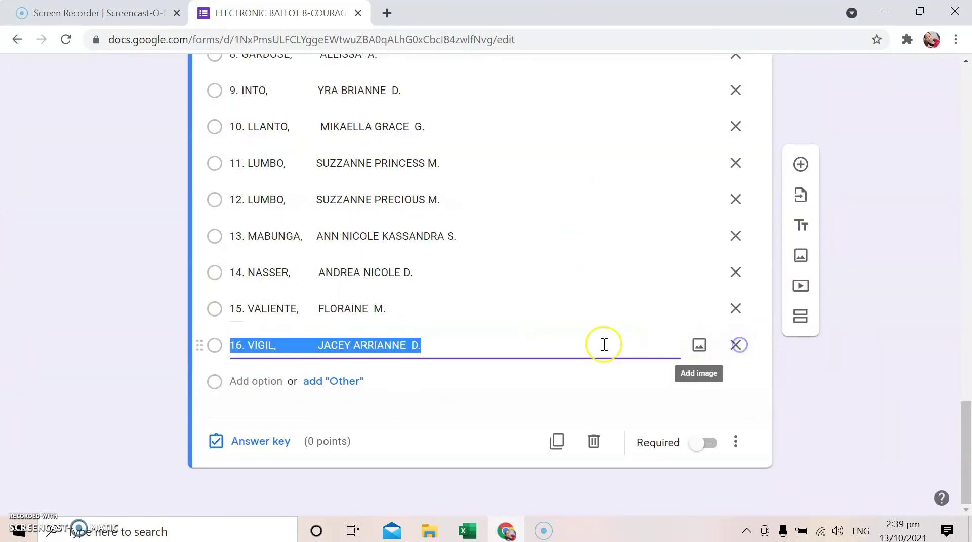
{"action": "scroll", "coordinate": [431, 369], "scroll_direction": "up", "scroll_amount": 19}
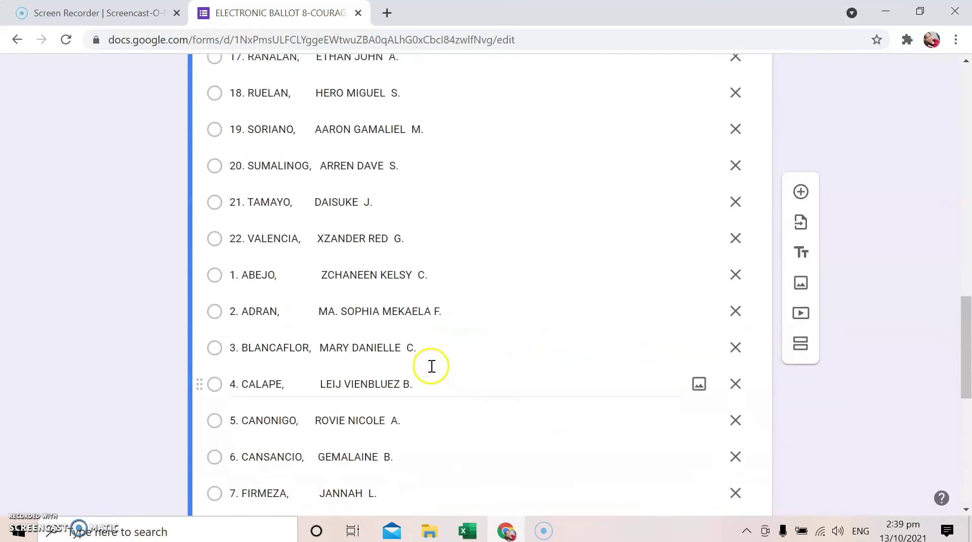
{"action": "scroll", "coordinate": [431, 366], "scroll_direction": "up", "scroll_amount": 8}
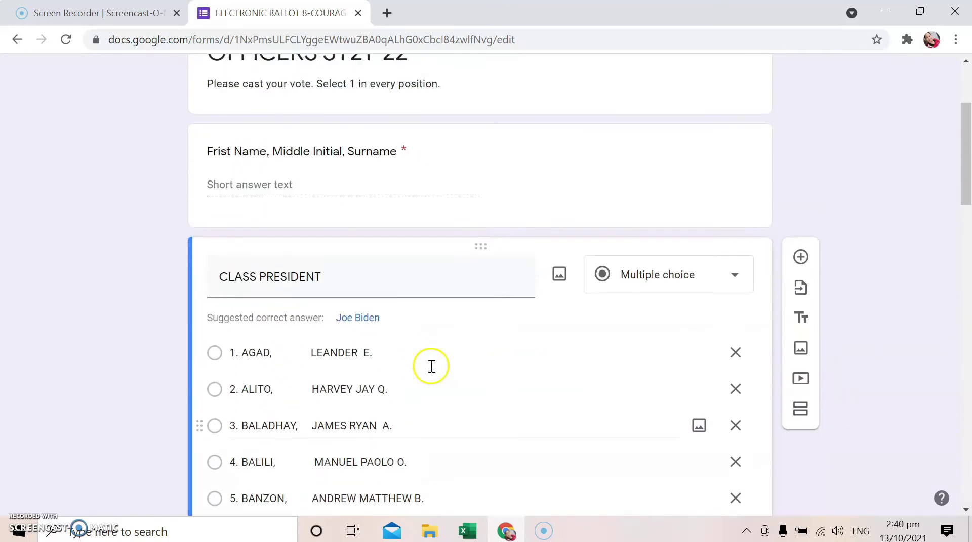
{"action": "scroll", "coordinate": [483, 362], "scroll_direction": "down", "scroll_amount": 2}
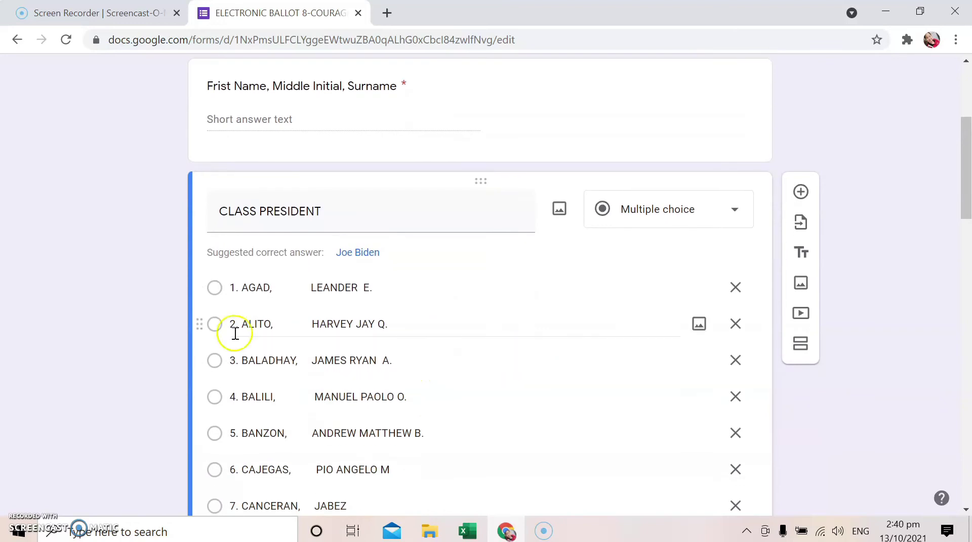
{"action": "type", "text": "."}
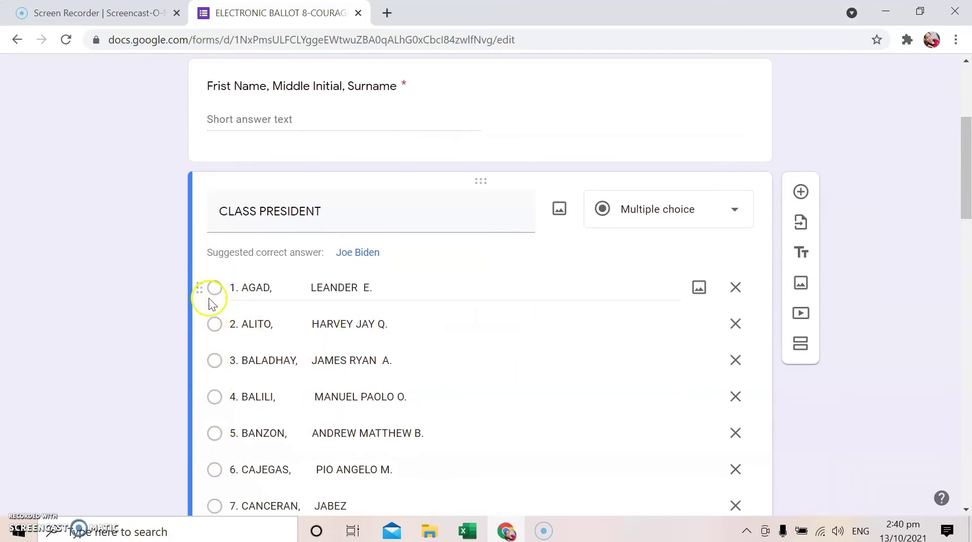
{"action": "scroll", "coordinate": [486, 291], "scroll_direction": "down", "scroll_amount": 4}
{"action": "scroll", "coordinate": [495, 273], "scroll_direction": "down", "scroll_amount": 18}
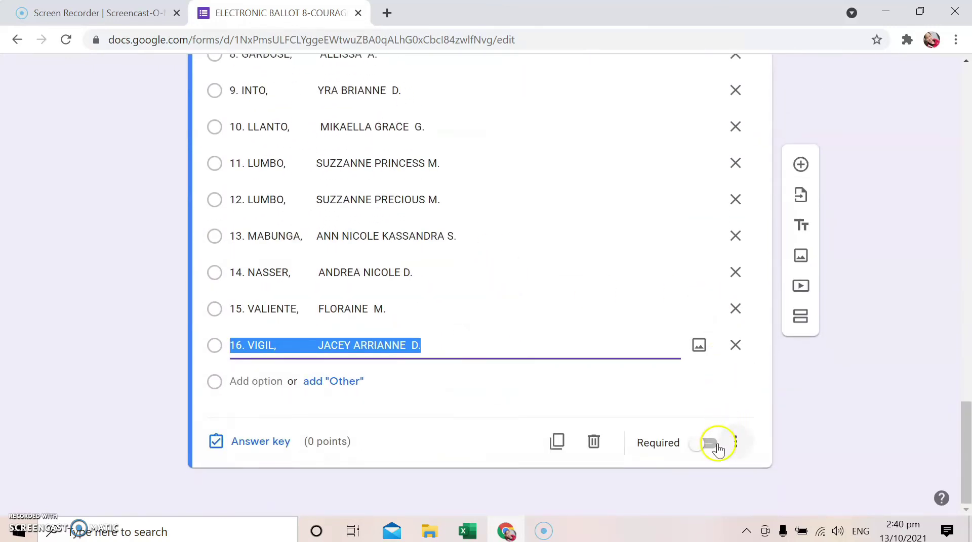
Make CLASS PRESIDENT required and add a new question below it
{"action": "left_click", "coordinate": [707, 445]}
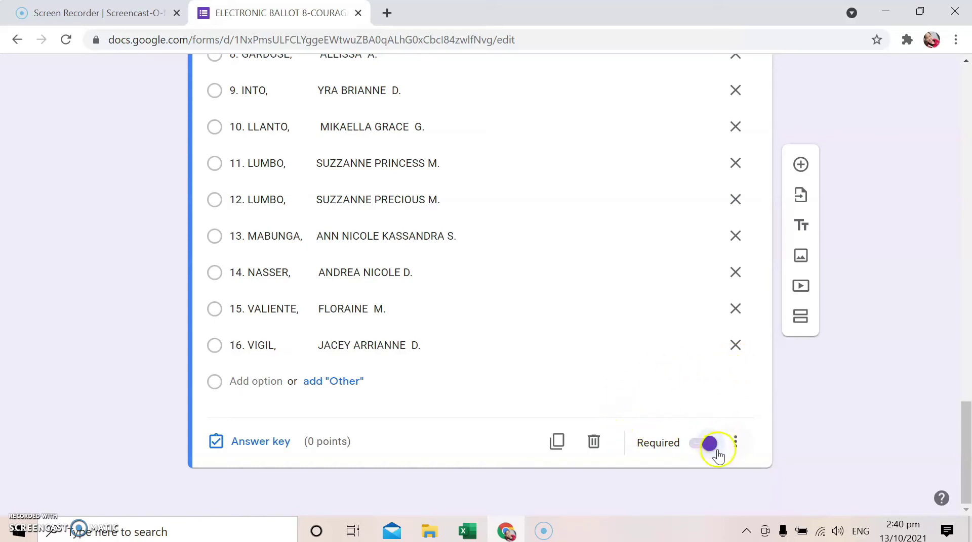
{"action": "scroll", "coordinate": [495, 340], "scroll_direction": "up", "scroll_amount": 20}
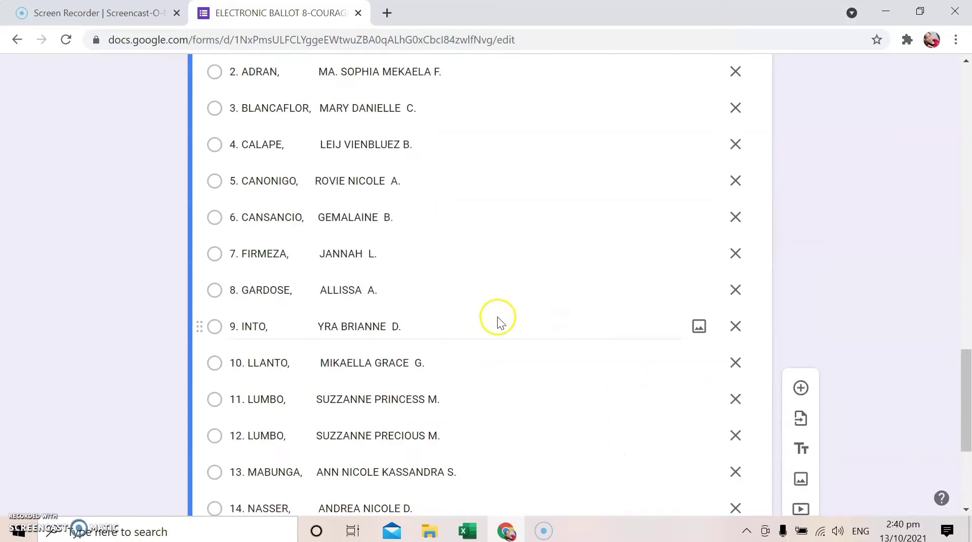
{"action": "scroll", "coordinate": [505, 311], "scroll_direction": "up", "scroll_amount": 7}
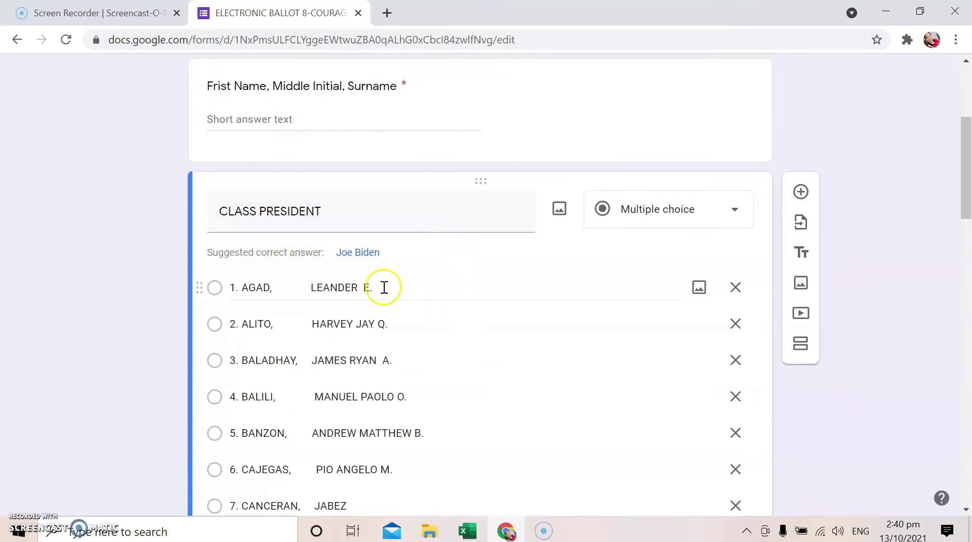
{"action": "scroll", "coordinate": [529, 304], "scroll_direction": "down", "scroll_amount": 2}
{"action": "scroll", "coordinate": [530, 301], "scroll_direction": "down", "scroll_amount": 20}
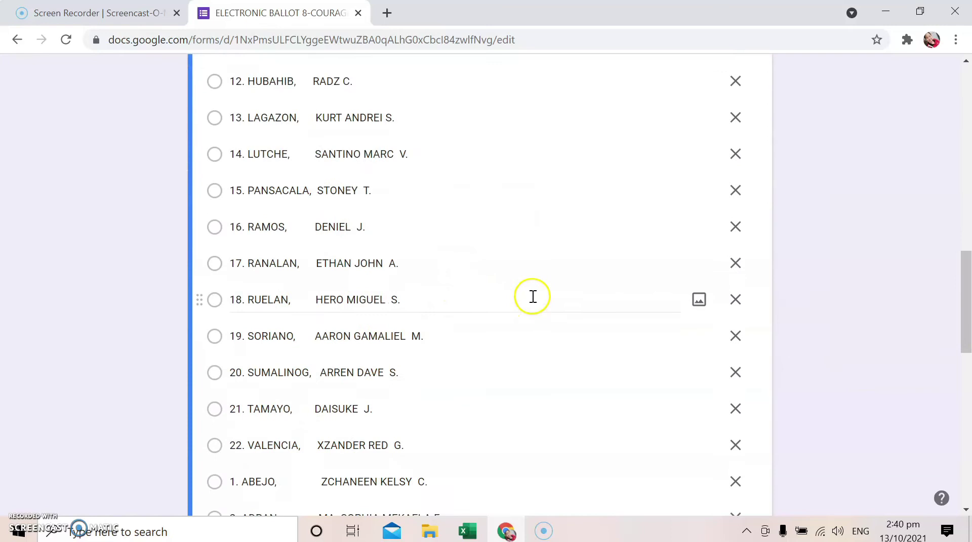
{"action": "scroll", "coordinate": [532, 294], "scroll_direction": "down", "scroll_amount": 4}
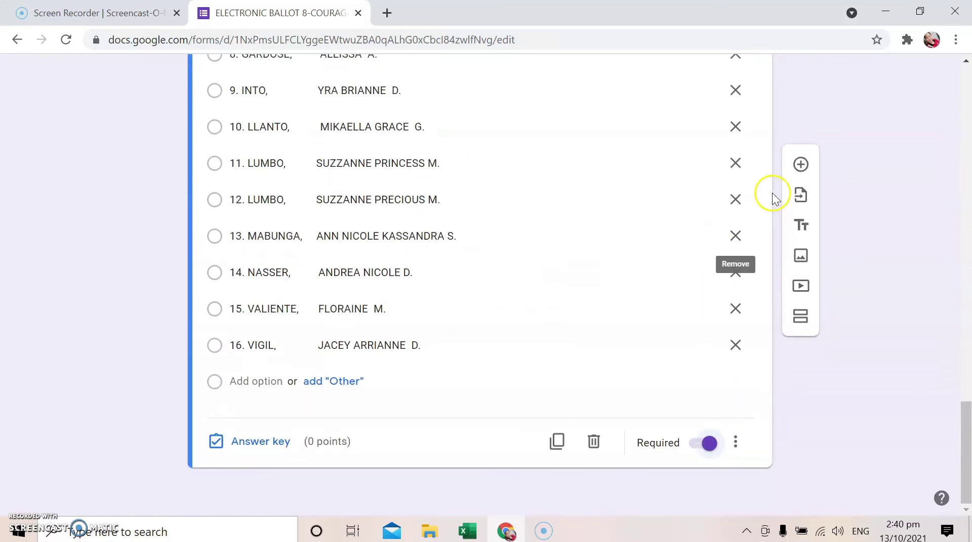
{"action": "left_click", "coordinate": [801, 165]}
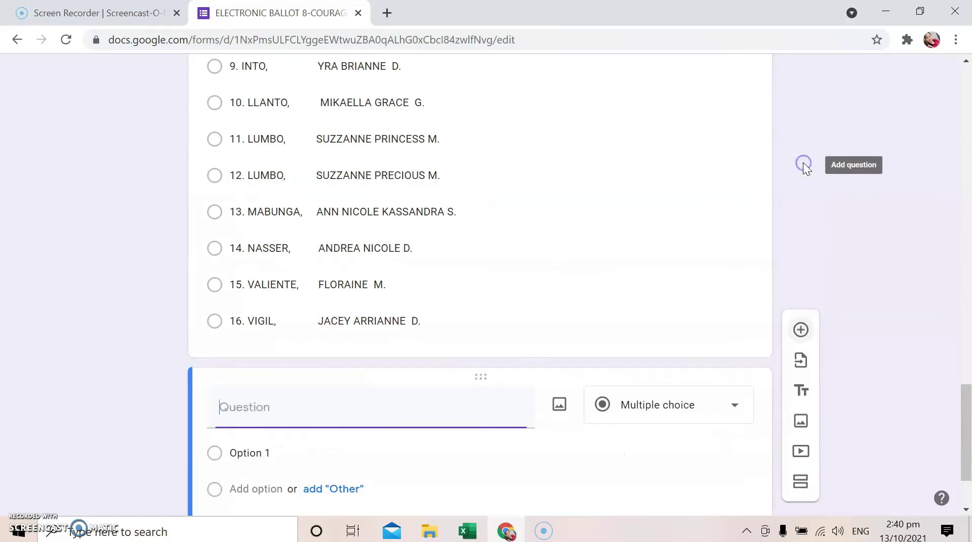
Delete the blank new question and duplicate CLASS PRESIDENT instead
{"action": "left_click", "coordinate": [262, 344]}
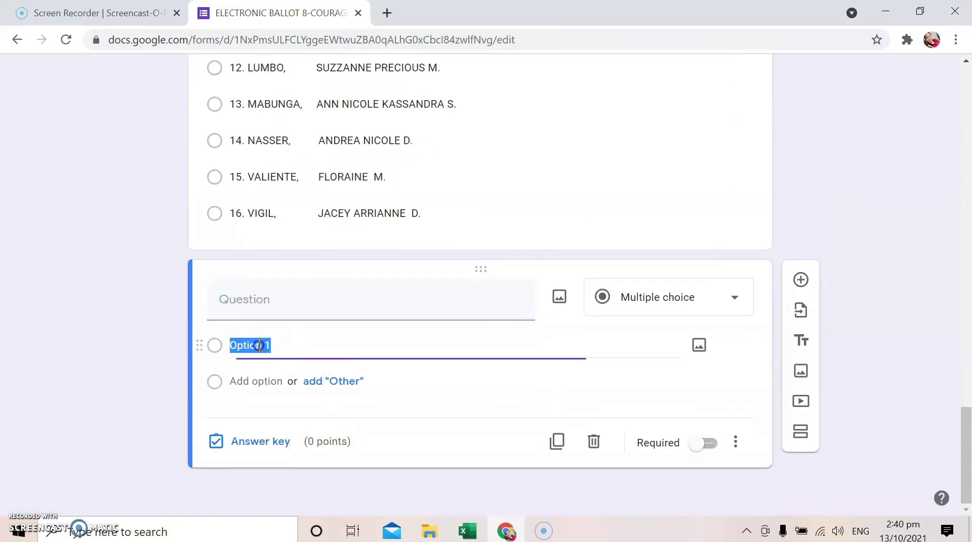
{"action": "left_click", "coordinate": [593, 441]}
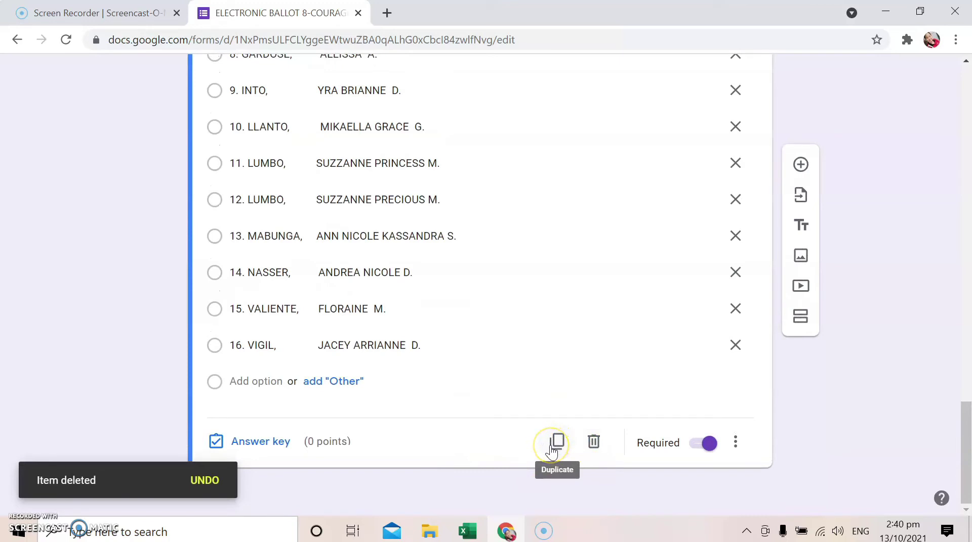
{"action": "left_click", "coordinate": [556, 443]}
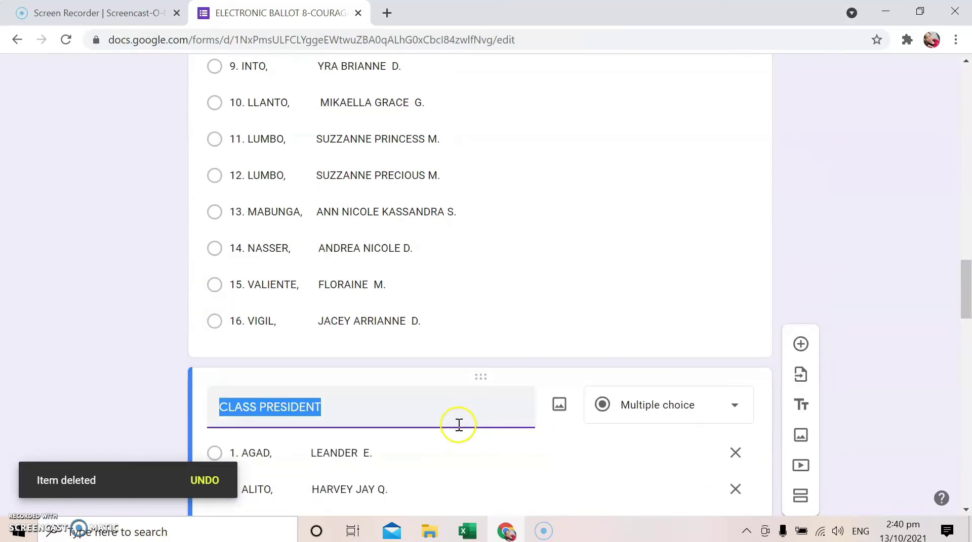
Retitle the copy 'CLASS VICE PRESIDENT'
{"action": "scroll", "coordinate": [414, 399], "scroll_direction": "down", "scroll_amount": 20}
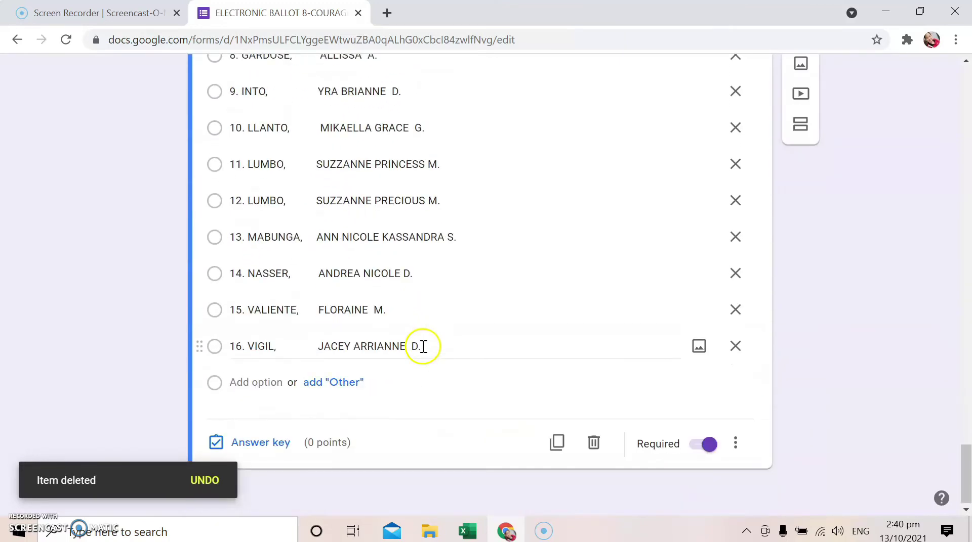
{"action": "scroll", "coordinate": [427, 347], "scroll_direction": "up", "scroll_amount": 10}
{"action": "scroll", "coordinate": [511, 379], "scroll_direction": "down", "scroll_amount": 11}
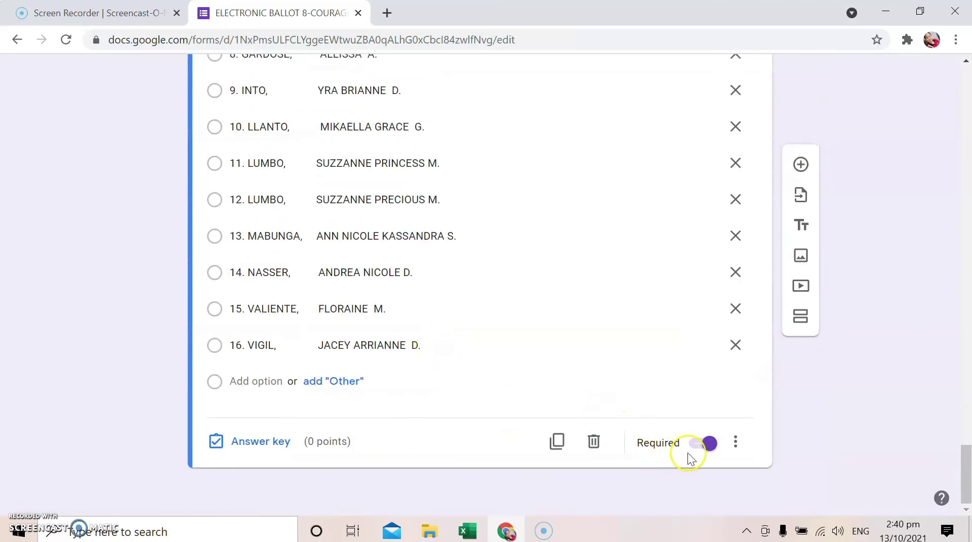
{"action": "scroll", "coordinate": [348, 316], "scroll_direction": "up", "scroll_amount": 20}
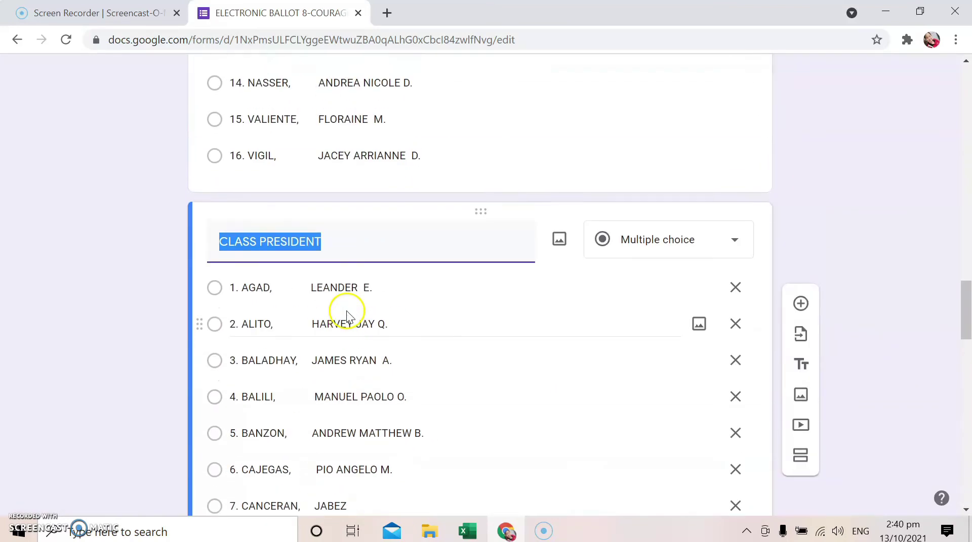
{"action": "left_click", "coordinate": [260, 242]}
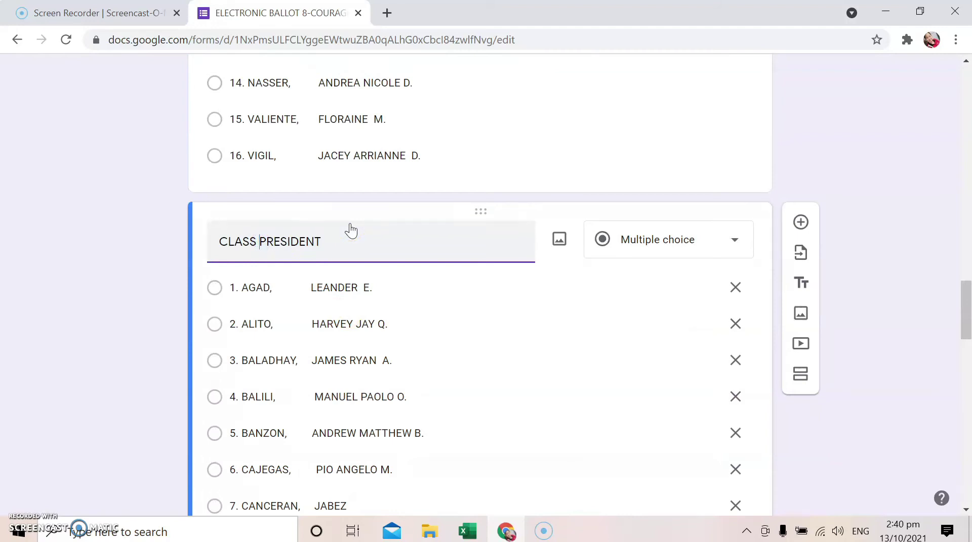
{"action": "type", "text": "VICE"}
{"action": "scroll", "coordinate": [490, 289], "scroll_direction": "down", "scroll_amount": 12}
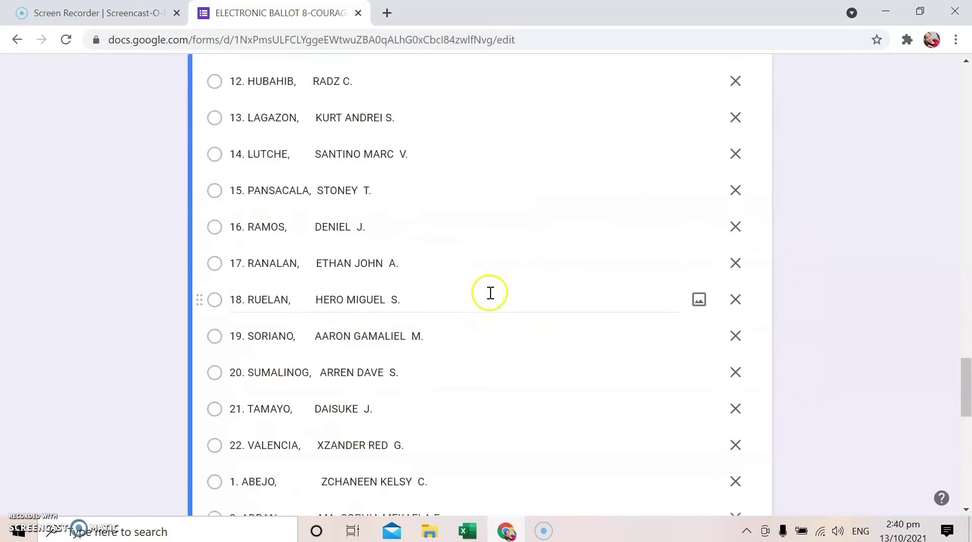
{"action": "scroll", "coordinate": [490, 293], "scroll_direction": "down", "scroll_amount": 14}
{"action": "left_click", "coordinate": [557, 440]}
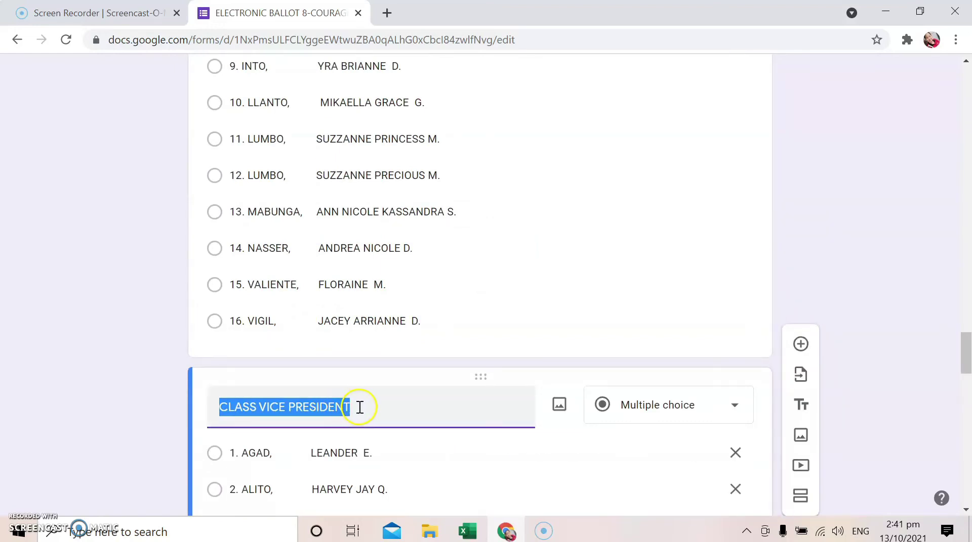
Retitle the duplicated question 'CLASS SECRETARY'
{"action": "left_click", "coordinate": [359, 408]}
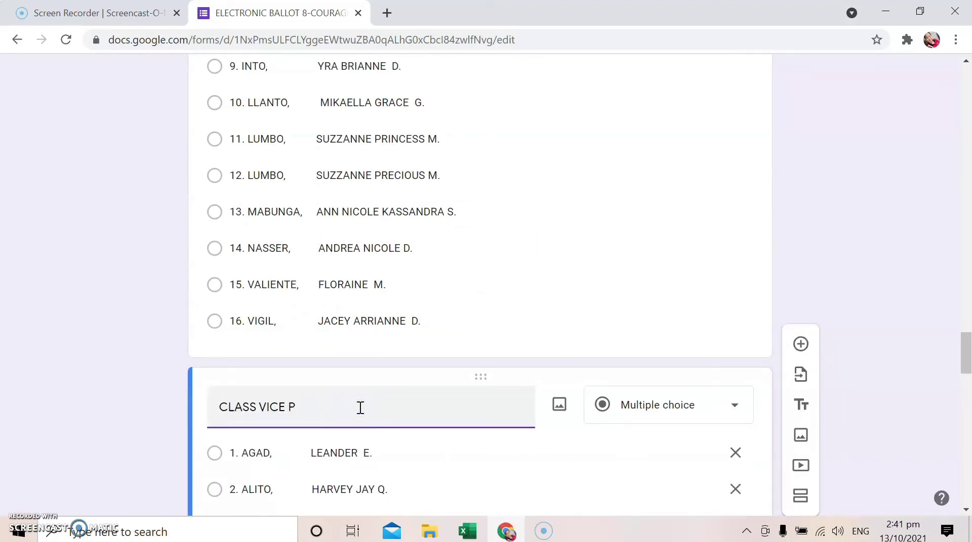
{"action": "key", "text": "BackSpace"}
{"action": "key", "text": "BackSpace"}
{"action": "key", "text": "BackSpace"}
{"action": "scroll", "coordinate": [490, 442], "scroll_direction": "down", "scroll_amount": 15}
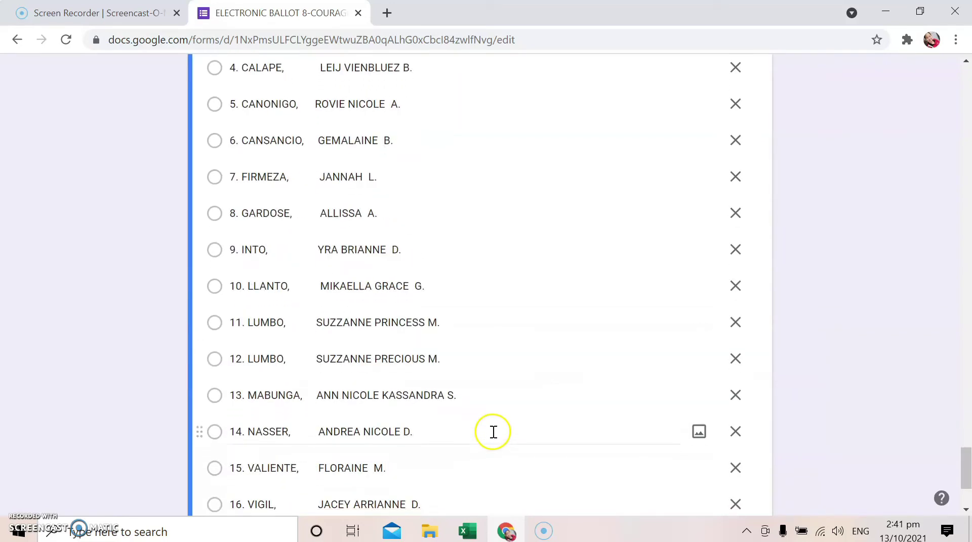
{"action": "left_click", "coordinate": [559, 442]}
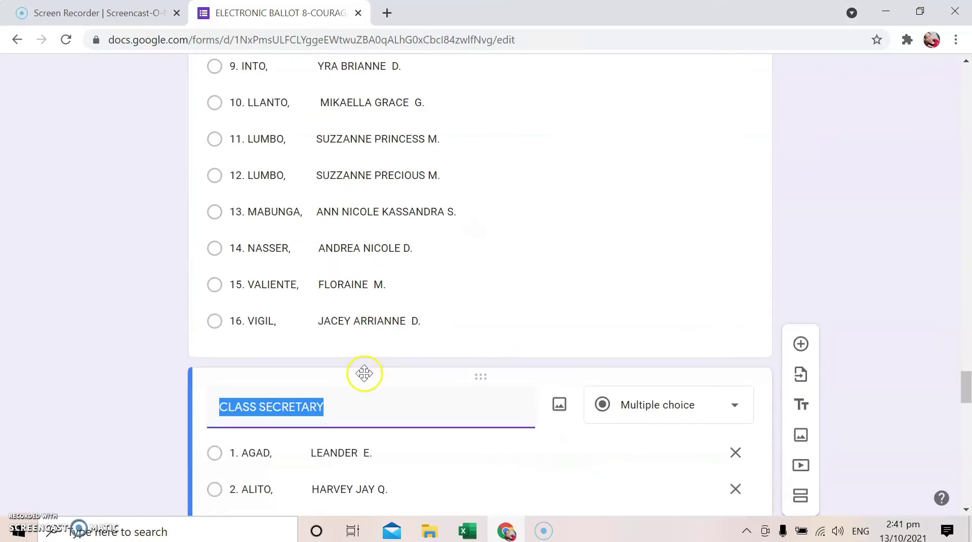
Retitle the next copy 'CLASS TREASURER'
{"action": "left_click", "coordinate": [362, 407]}
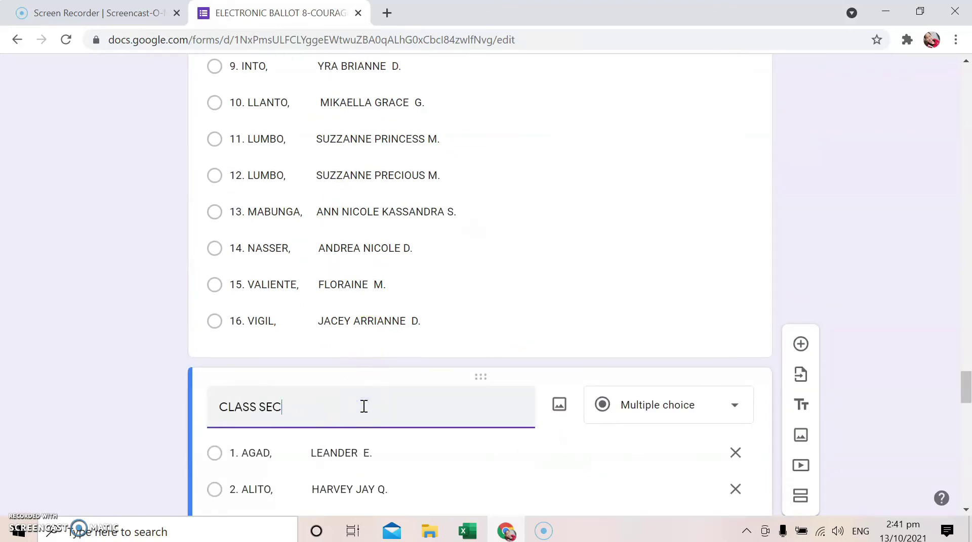
{"action": "key", "text": "BackSpace"}
{"action": "type", "text": "TREASURER"}
{"action": "left_click", "coordinate": [489, 286]}
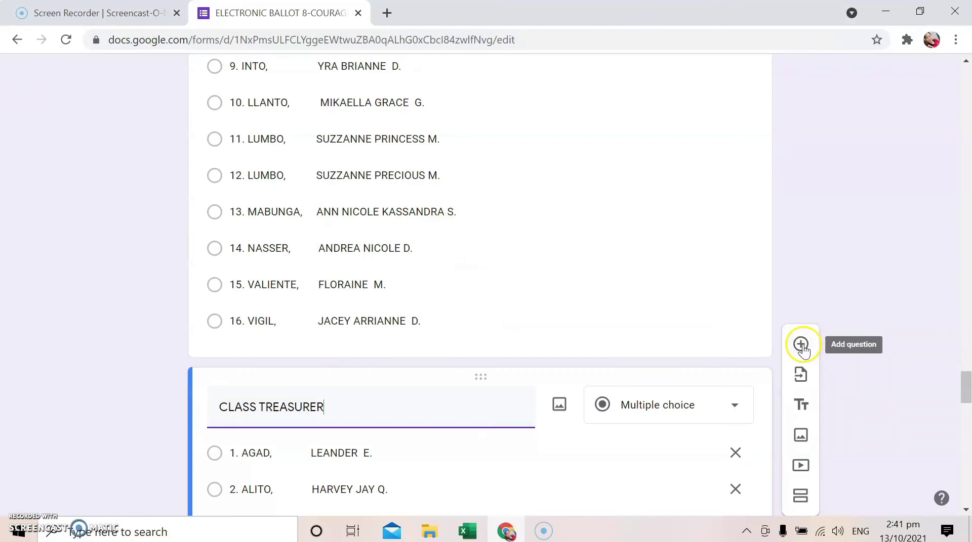
{"action": "scroll", "coordinate": [590, 302], "scroll_direction": "down", "scroll_amount": 15}
{"action": "scroll", "coordinate": [590, 300], "scroll_direction": "down", "scroll_amount": 13}
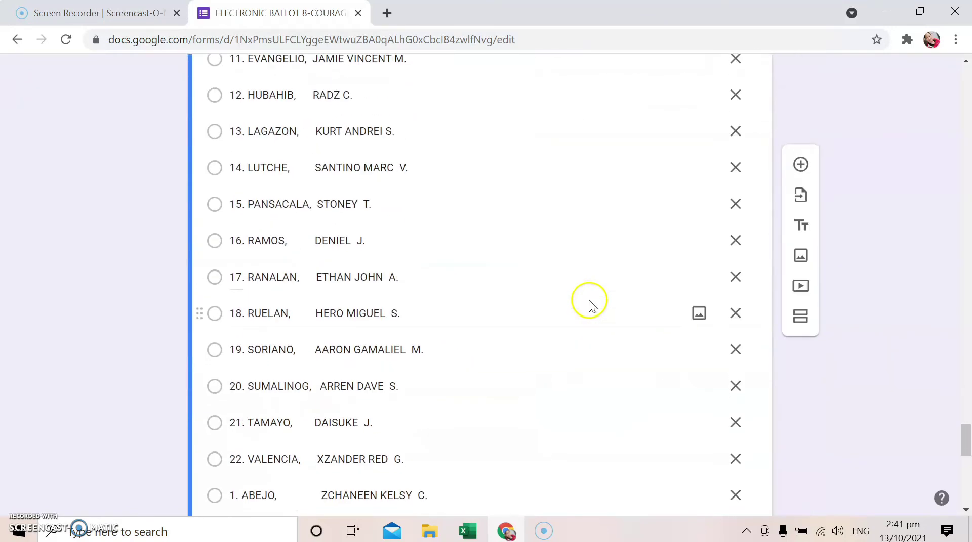
{"action": "scroll", "coordinate": [520, 306], "scroll_direction": "down", "scroll_amount": 1}
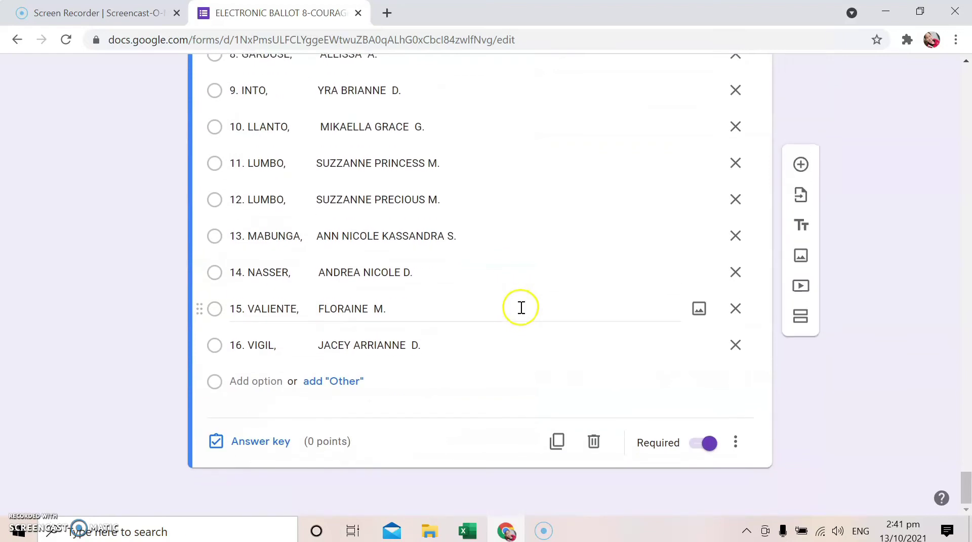
{"action": "left_click", "coordinate": [566, 443]}
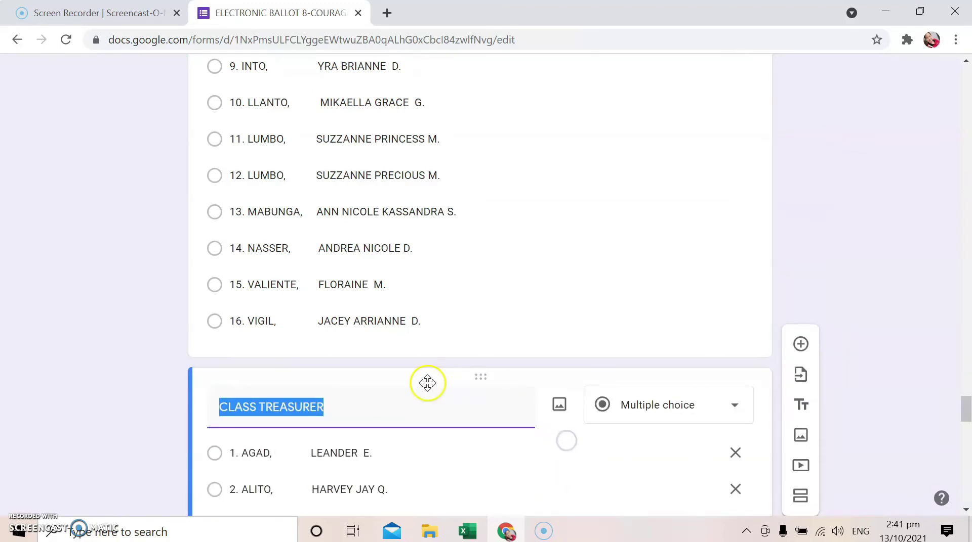
Retitle the next copy 'CLASS AUDITOR'
{"action": "left_click", "coordinate": [359, 405]}
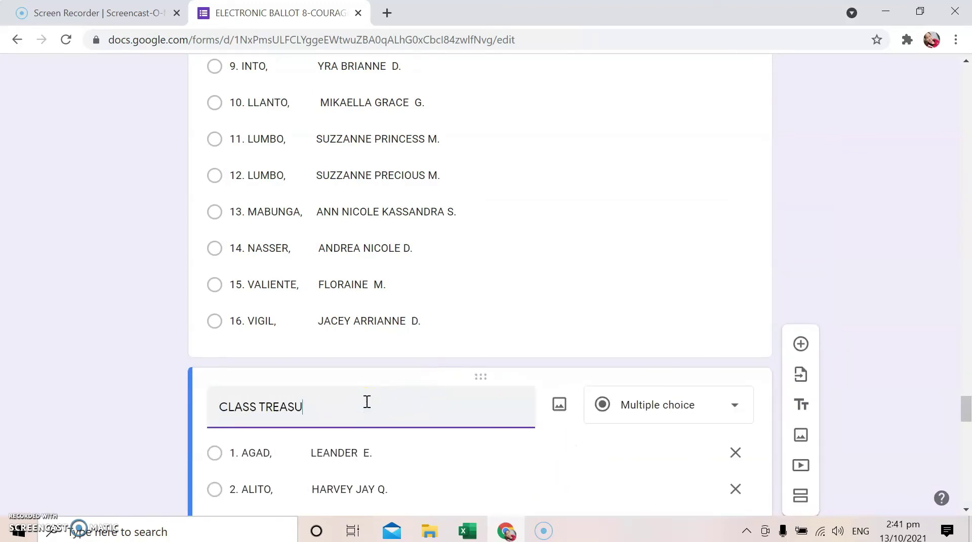
{"action": "key", "text": "BackSpace"}
{"action": "key", "text": "BackSpace"}
{"action": "key", "text": "BackSpace"}
{"action": "left_click", "coordinate": [406, 402]}
{"action": "scroll", "coordinate": [386, 401], "scroll_direction": "down", "scroll_amount": 10}
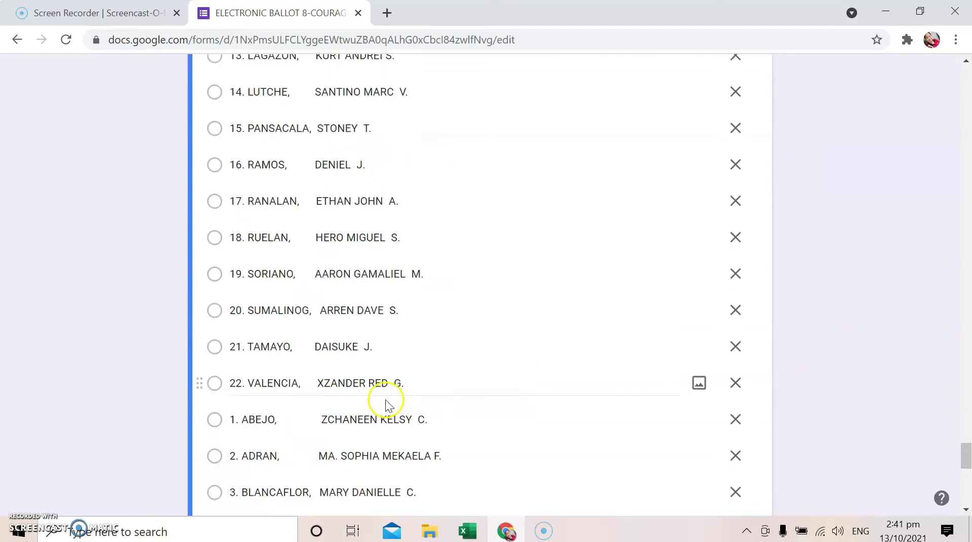
{"action": "left_click", "coordinate": [557, 448]}
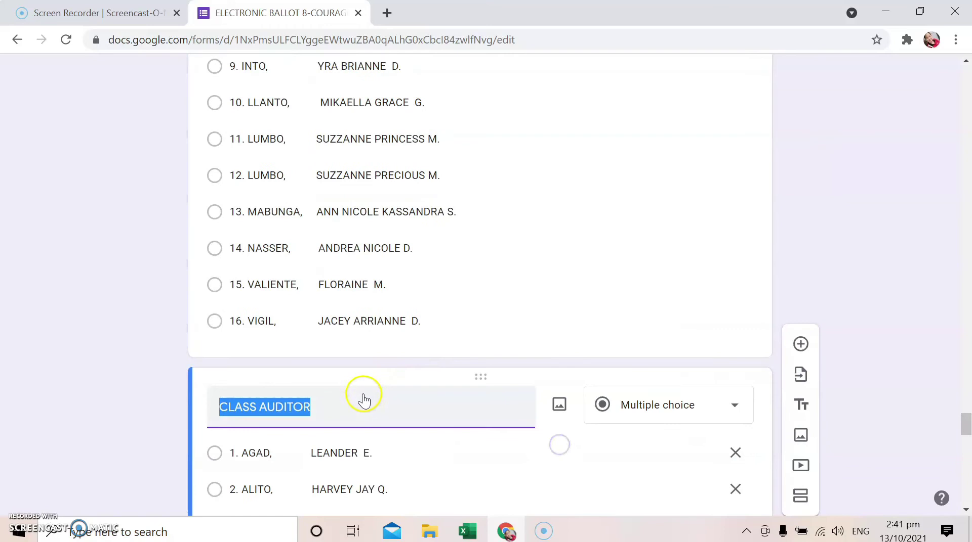
Retitle the copied question 'CLASS PIO'
{"action": "left_click", "coordinate": [336, 414]}
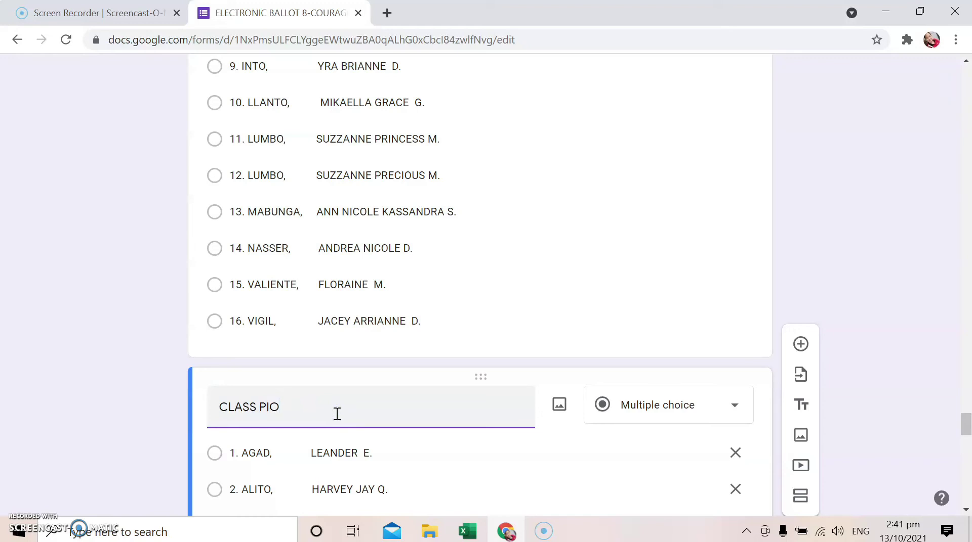
{"action": "scroll", "coordinate": [445, 394], "scroll_direction": "down", "scroll_amount": 20}
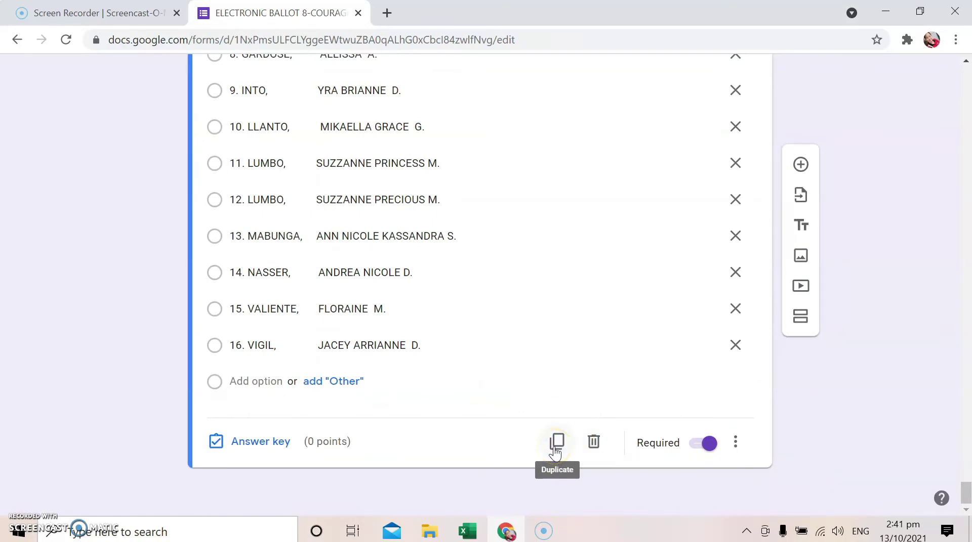
{"action": "left_click", "coordinate": [555, 444]}
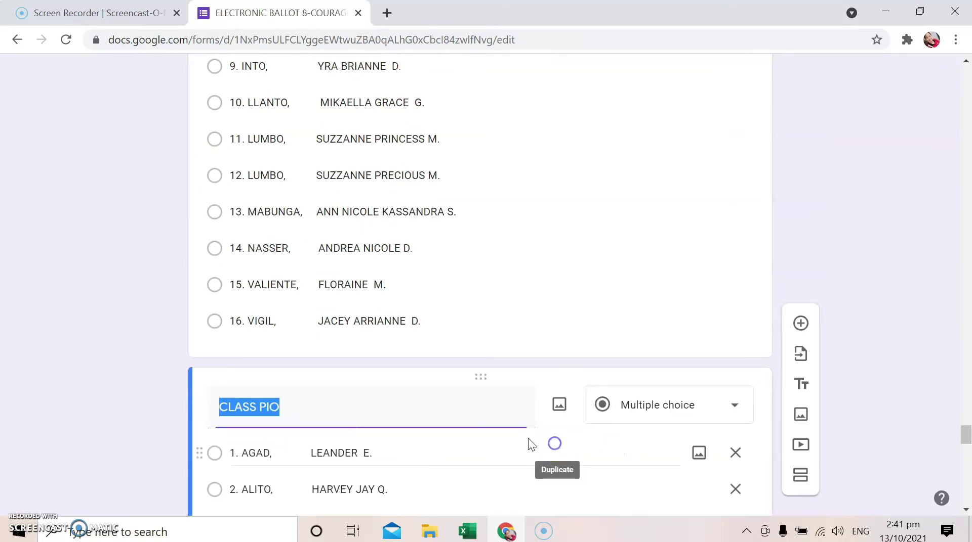
Retitle the next copy 'CLASS BUSINESS MANAGER'
{"action": "left_click", "coordinate": [306, 407]}
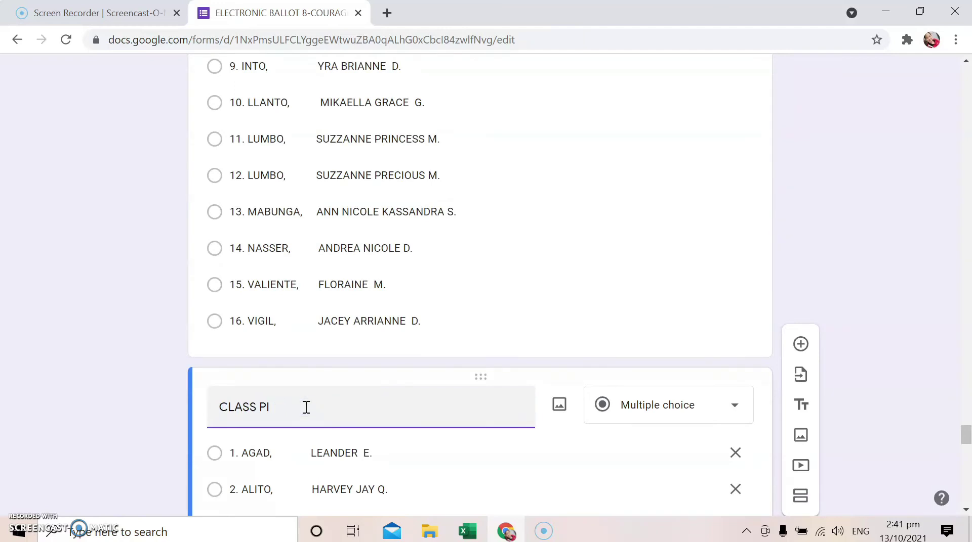
{"action": "key", "text": "BackSpace"}
{"action": "type", "text": "BUSINESS MANAGER"}
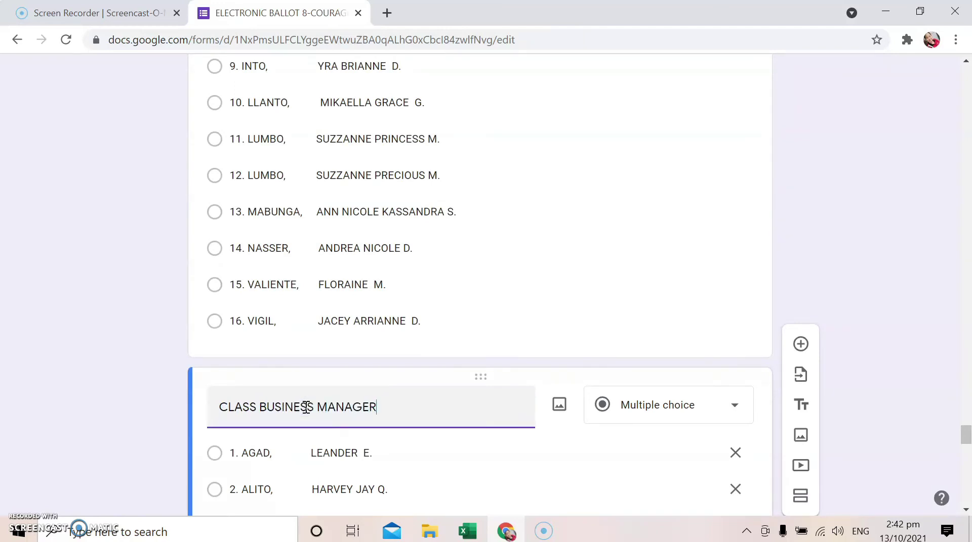
{"action": "scroll", "coordinate": [523, 412], "scroll_direction": "down", "scroll_amount": 20}
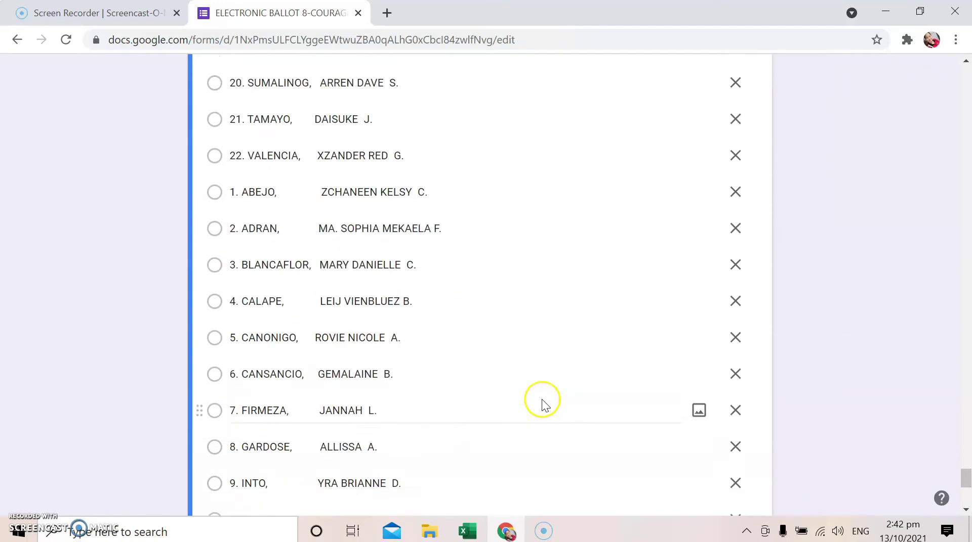
Duplicate the latest question repeatedly, retitling the copies CLASS PEACE OFFICER, CLASS PRINCE CHARMING and CLASS MUSE
{"action": "left_click", "coordinate": [556, 441]}
{"action": "left_click", "coordinate": [421, 414]}
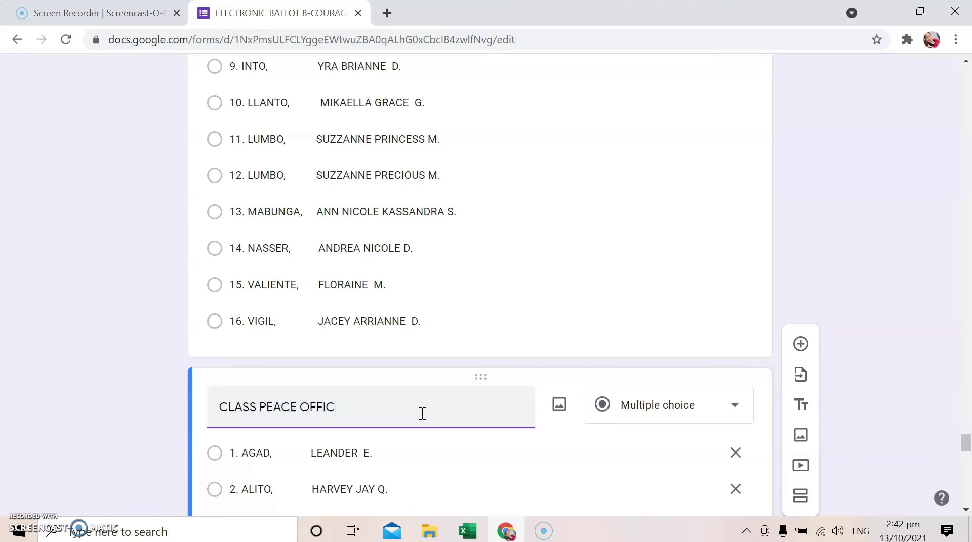
{"action": "scroll", "coordinate": [462, 415], "scroll_direction": "down", "scroll_amount": 20}
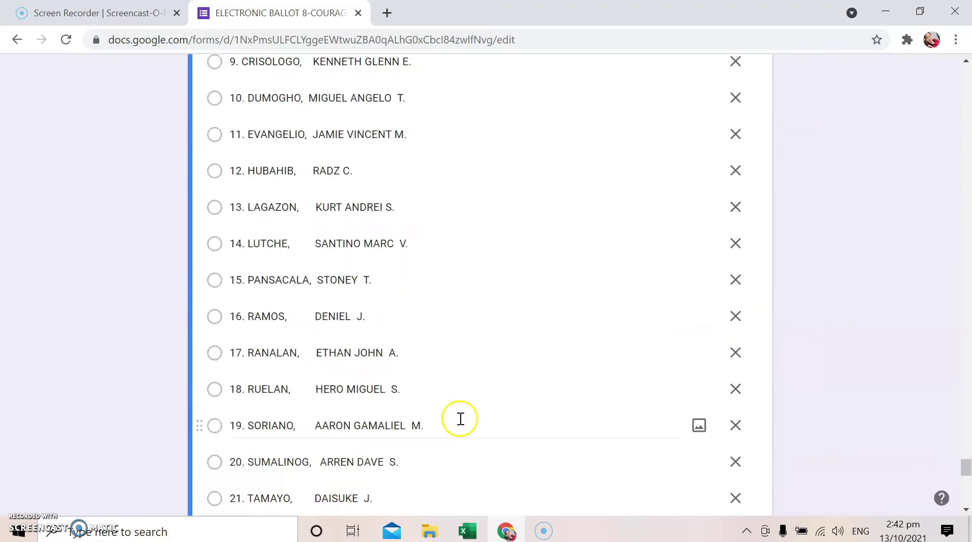
{"action": "left_click", "coordinate": [556, 442]}
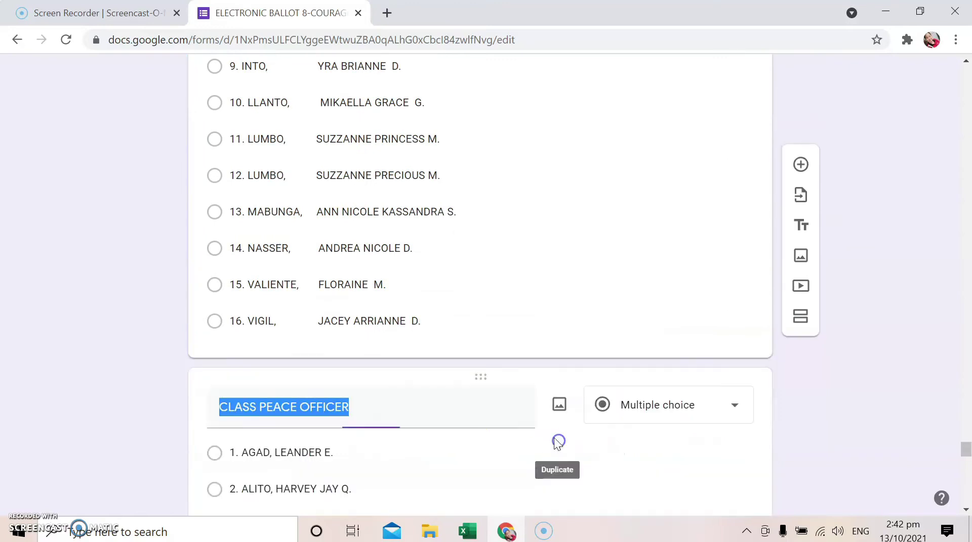
{"action": "left_click", "coordinate": [399, 410]}
{"action": "key", "text": "BackSpace"}
{"action": "key", "text": "BackSpace"}
{"action": "key", "text": "BackSpace"}
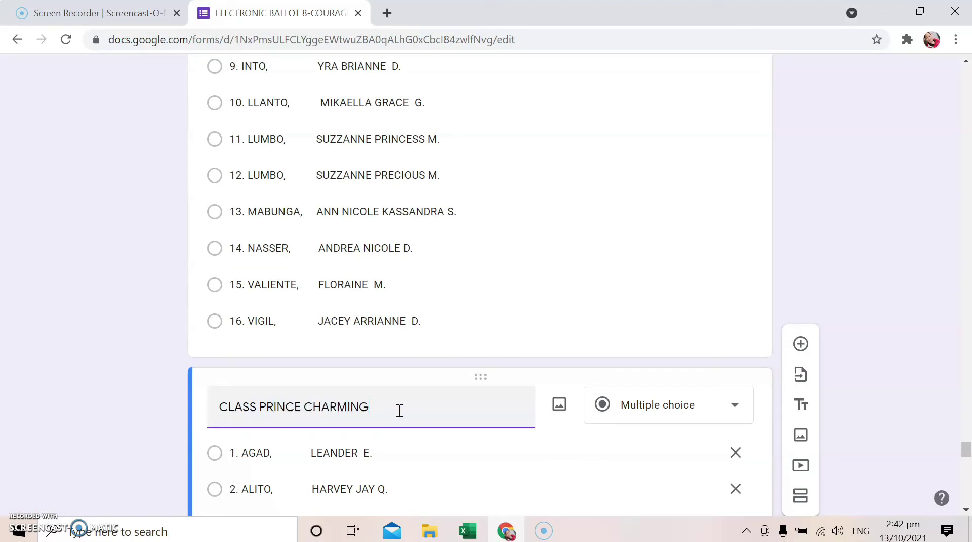
{"action": "scroll", "coordinate": [503, 392], "scroll_direction": "down", "scroll_amount": 3}
{"action": "scroll", "coordinate": [498, 392], "scroll_direction": "down", "scroll_amount": 9}
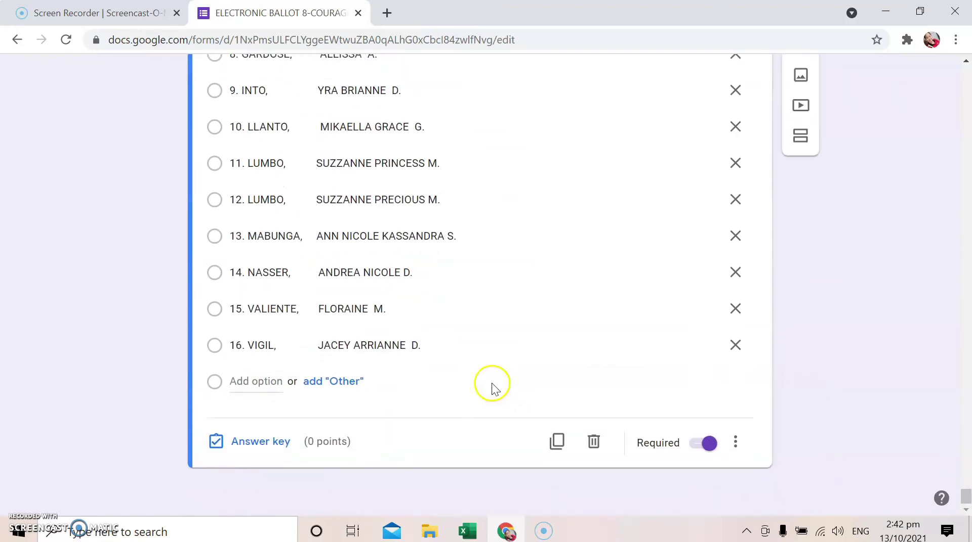
{"action": "left_click", "coordinate": [557, 427]}
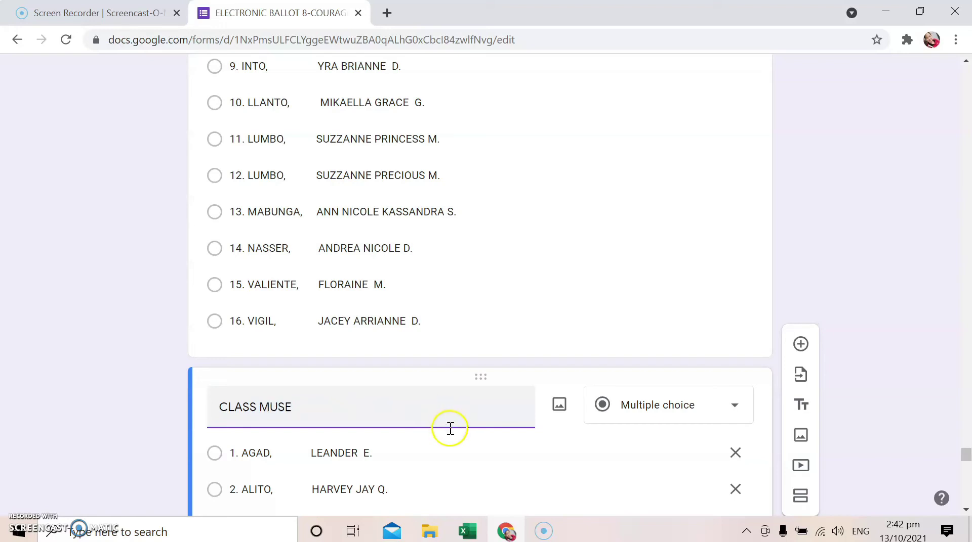
{"action": "scroll", "coordinate": [448, 427], "scroll_direction": "down", "scroll_amount": 17}
{"action": "scroll", "coordinate": [447, 428], "scroll_direction": "down", "scroll_amount": 12}
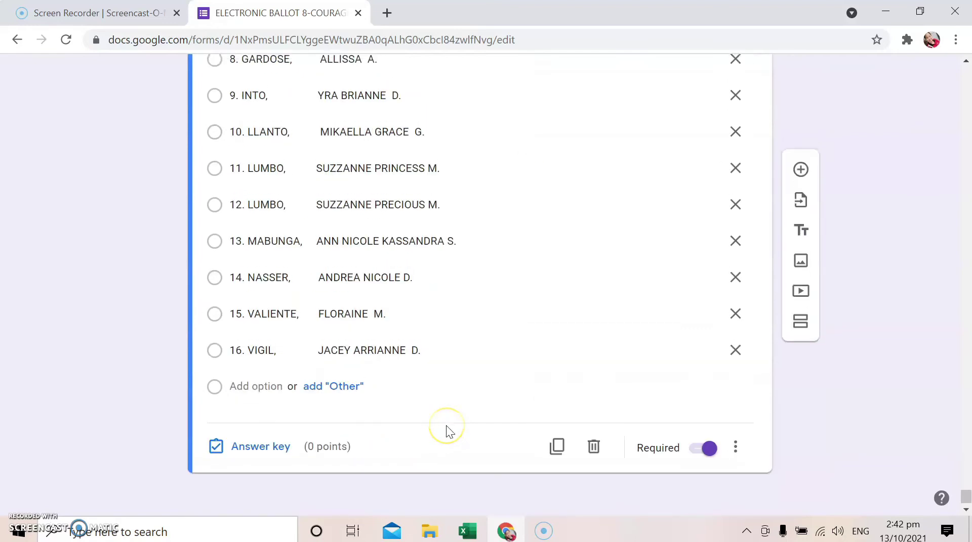
{"action": "scroll", "coordinate": [446, 427], "scroll_direction": "up", "scroll_amount": 20}
{"action": "scroll", "coordinate": [446, 426], "scroll_direction": "up", "scroll_amount": 13}
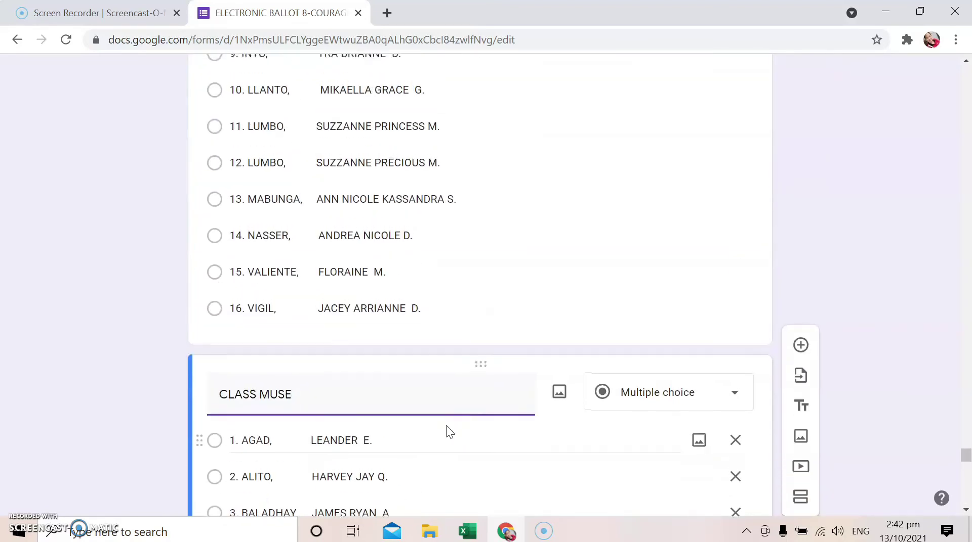
{"action": "scroll", "coordinate": [446, 426], "scroll_direction": "down", "scroll_amount": 20}
{"action": "scroll", "coordinate": [445, 426], "scroll_direction": "down", "scroll_amount": 10}
{"action": "scroll", "coordinate": [446, 424], "scroll_direction": "up", "scroll_amount": 17}
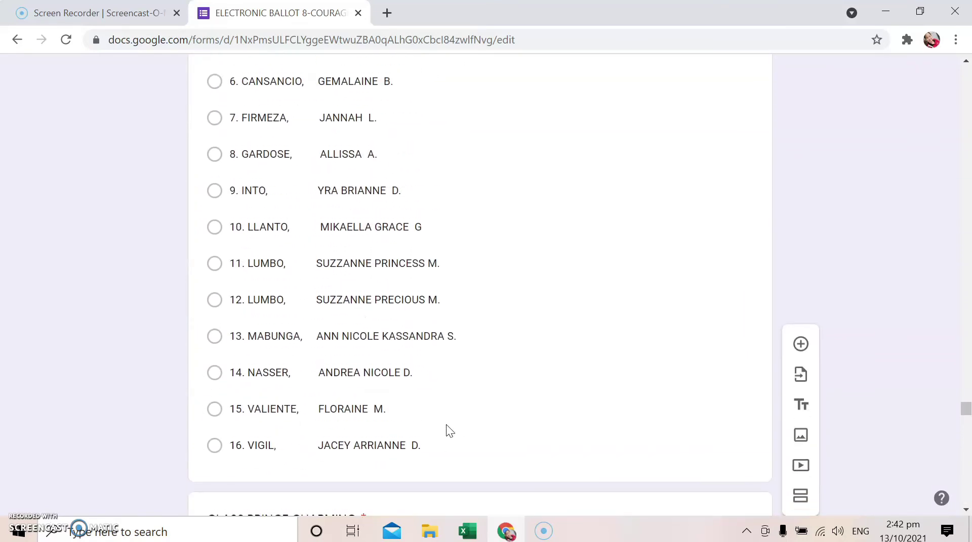
{"action": "scroll", "coordinate": [445, 424], "scroll_direction": "down", "scroll_amount": 20}
{"action": "scroll", "coordinate": [446, 425], "scroll_direction": "up", "scroll_amount": 14}
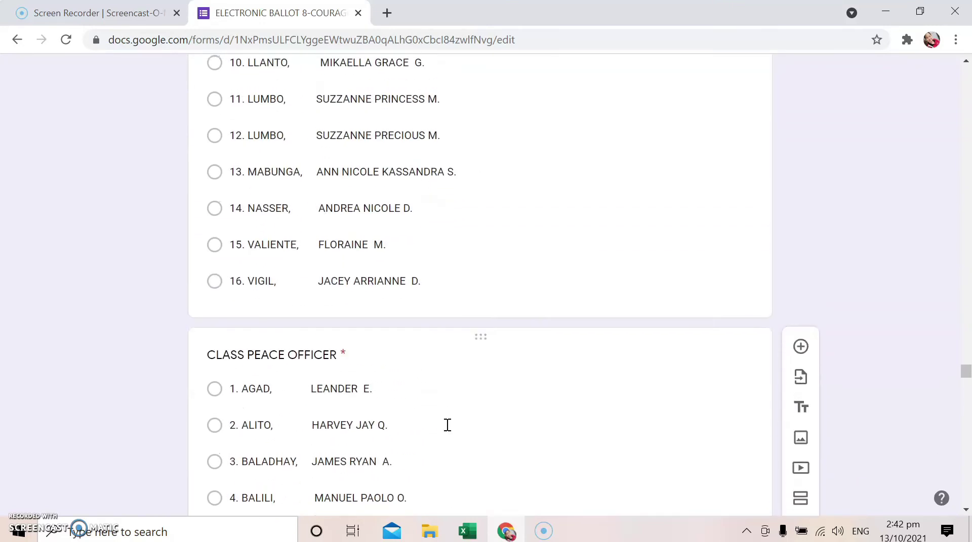
{"action": "scroll", "coordinate": [447, 425], "scroll_direction": "up", "scroll_amount": 16}
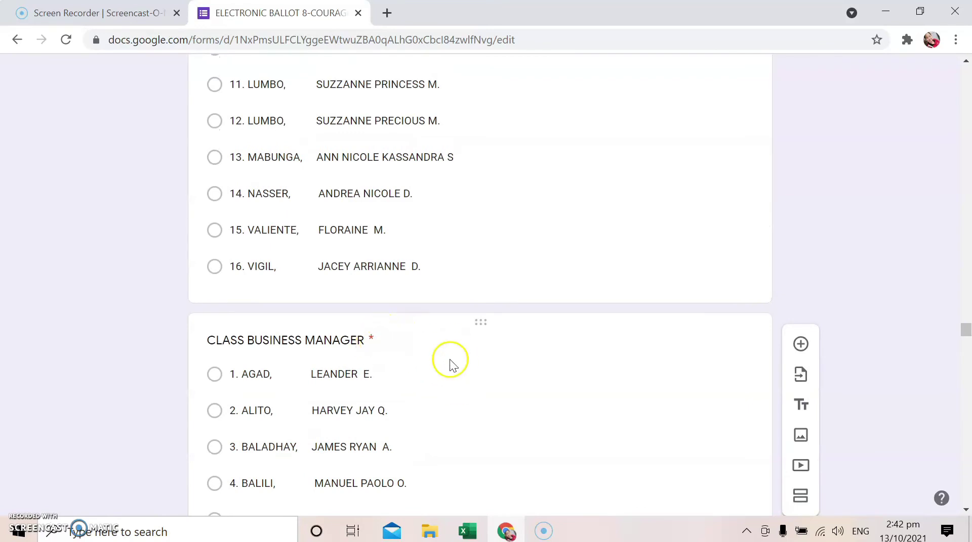
{"action": "scroll", "coordinate": [451, 358], "scroll_direction": "up", "scroll_amount": 20}
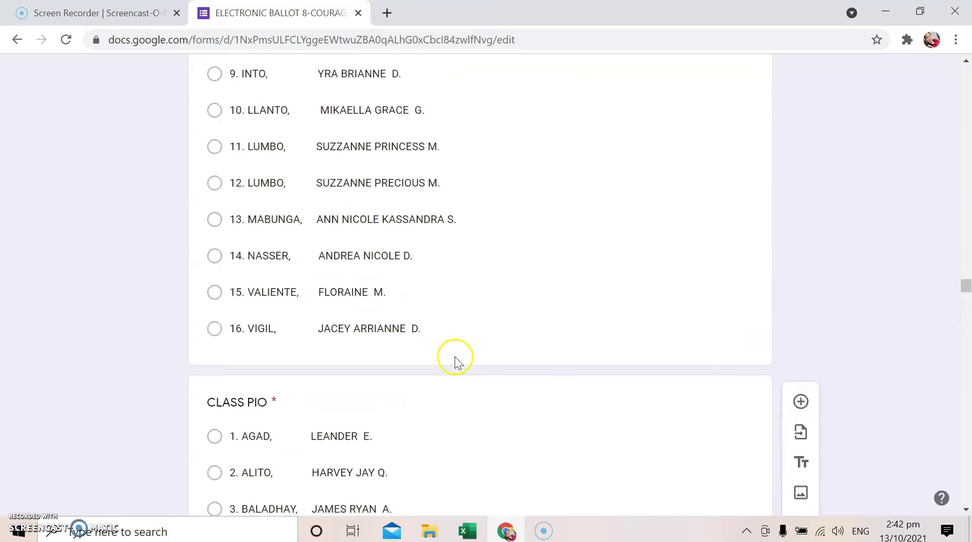
{"action": "scroll", "coordinate": [419, 399], "scroll_direction": "up", "scroll_amount": 18}
{"action": "scroll", "coordinate": [409, 398], "scroll_direction": "up", "scroll_amount": 20}
{"action": "scroll", "coordinate": [409, 397], "scroll_direction": "up", "scroll_amount": 9}
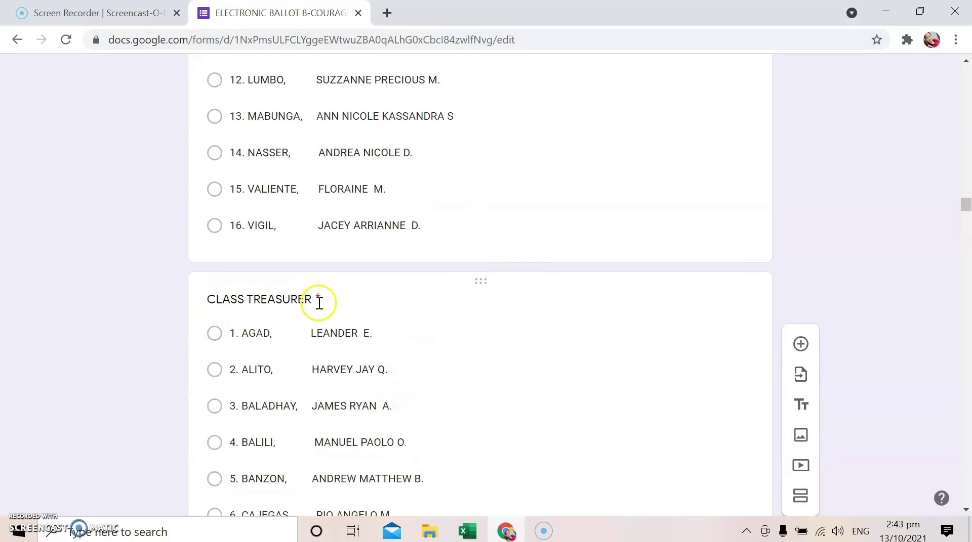
{"action": "scroll", "coordinate": [318, 314], "scroll_direction": "up", "scroll_amount": 20}
{"action": "scroll", "coordinate": [315, 330], "scroll_direction": "up", "scroll_amount": 20}
{"action": "scroll", "coordinate": [360, 344], "scroll_direction": "up", "scroll_amount": 20}
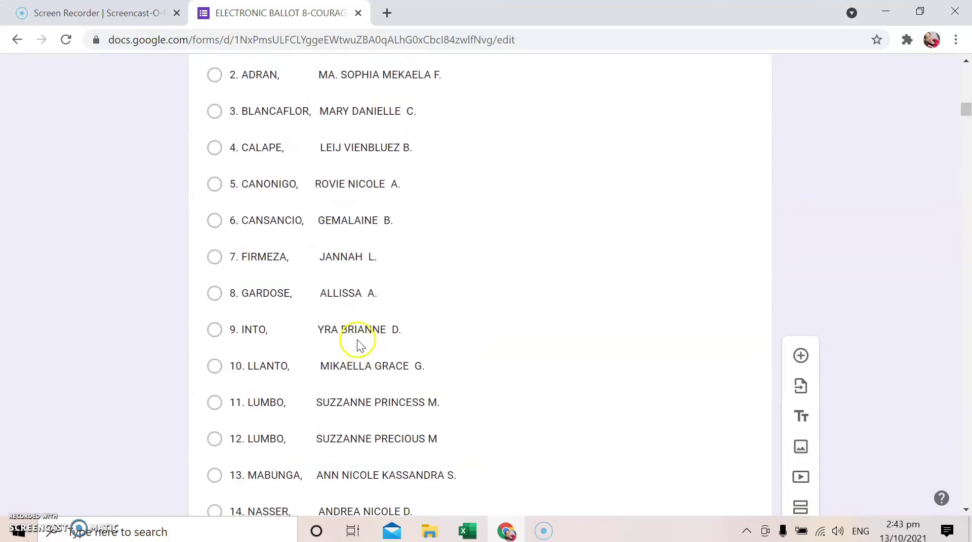
{"action": "scroll", "coordinate": [357, 339], "scroll_direction": "up", "scroll_amount": 20}
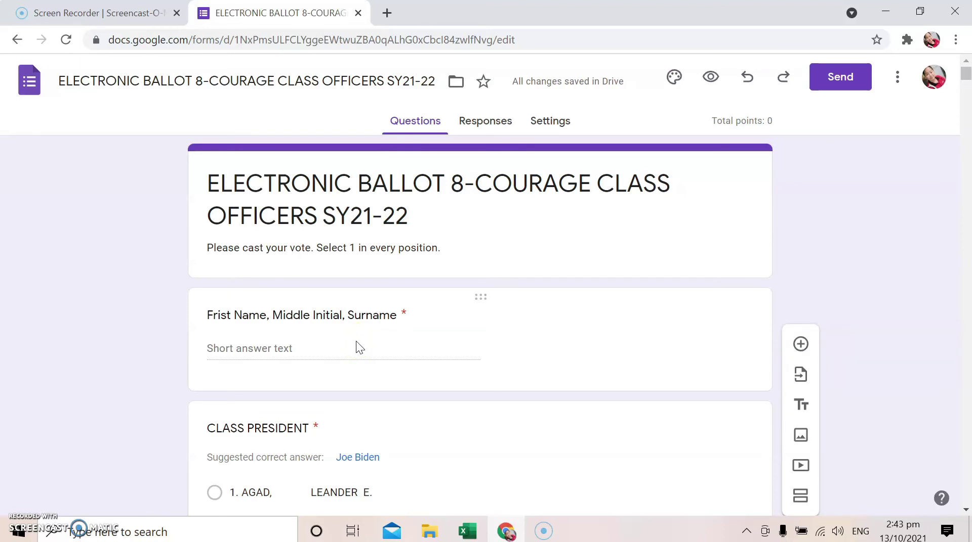
Give the form a light-blue theme colour with a darker blue background
{"action": "left_click", "coordinate": [675, 78]}
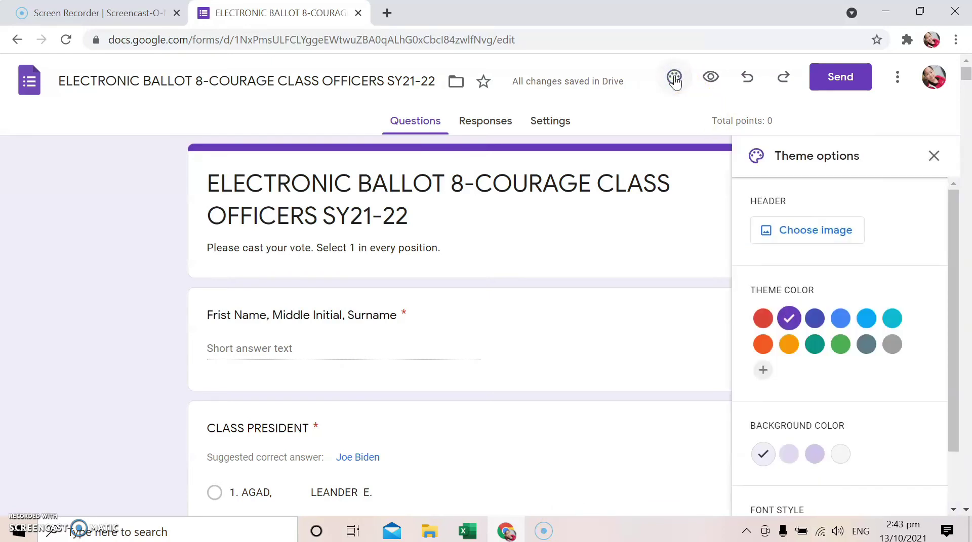
{"action": "left_click", "coordinate": [866, 321]}
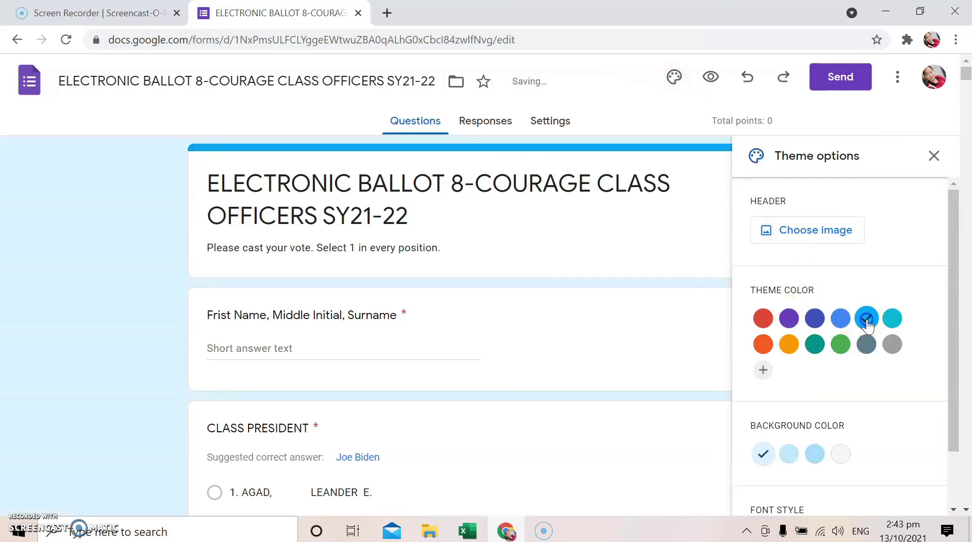
{"action": "left_click", "coordinate": [815, 455]}
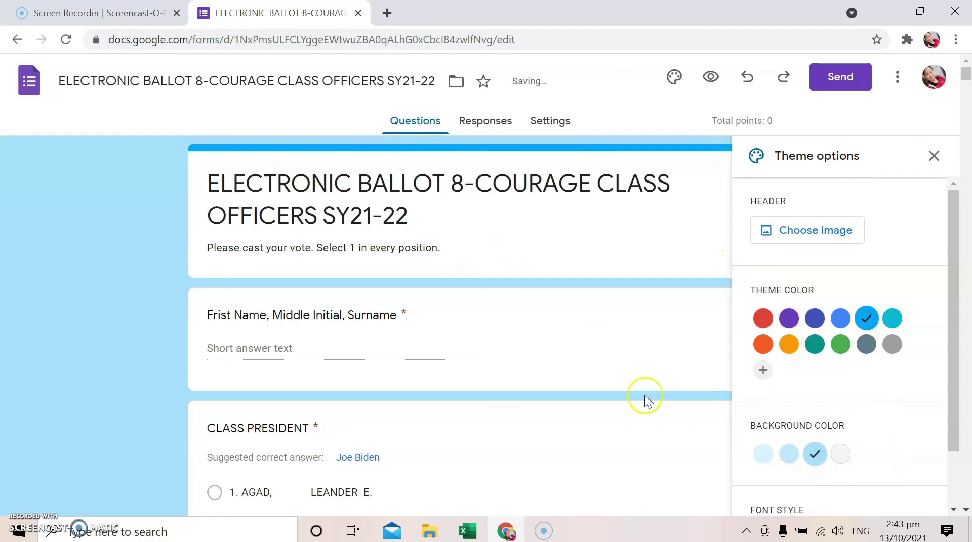
{"action": "scroll", "coordinate": [833, 407], "scroll_direction": "down", "scroll_amount": 2}
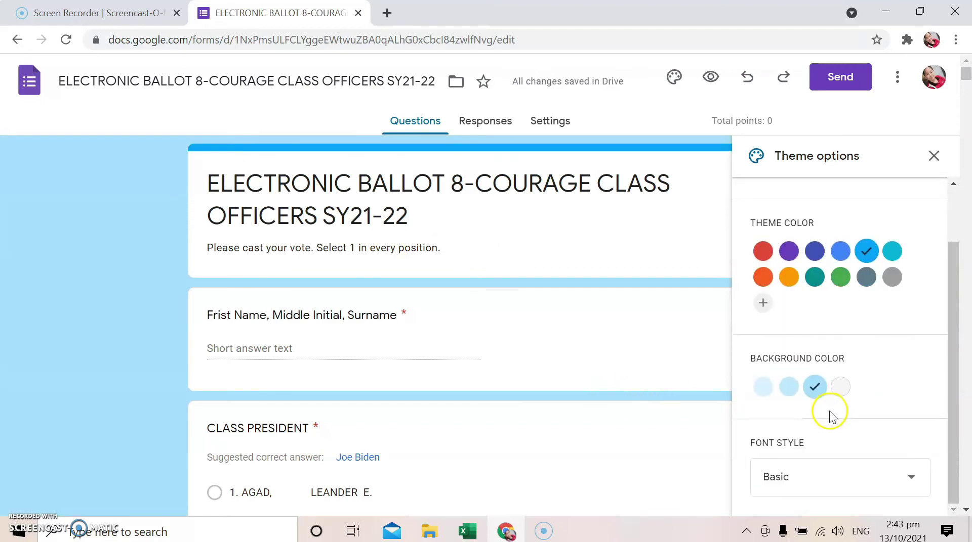
Set the form's font style to Formal, then change it to Playful
{"action": "left_click", "coordinate": [909, 481]}
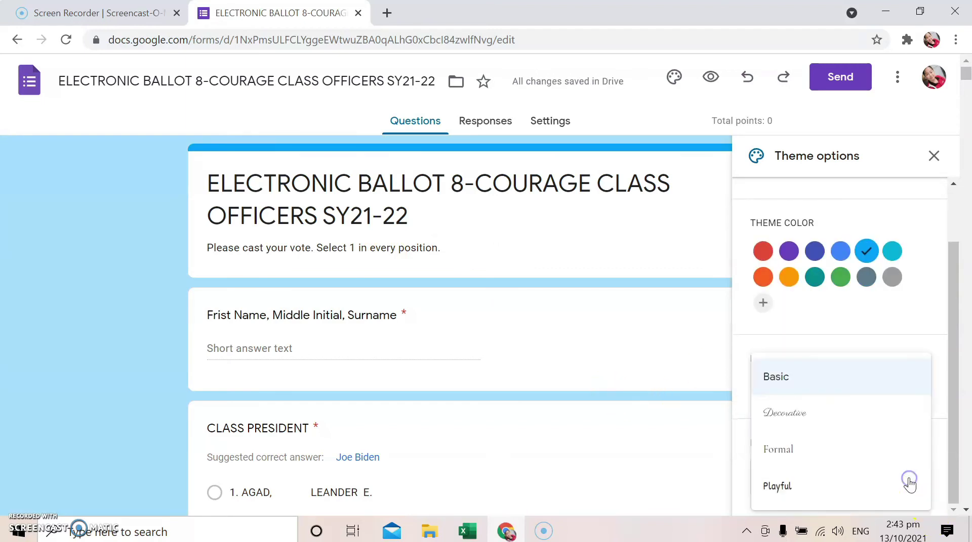
{"action": "scroll", "coordinate": [840, 470], "scroll_direction": "down", "scroll_amount": 4}
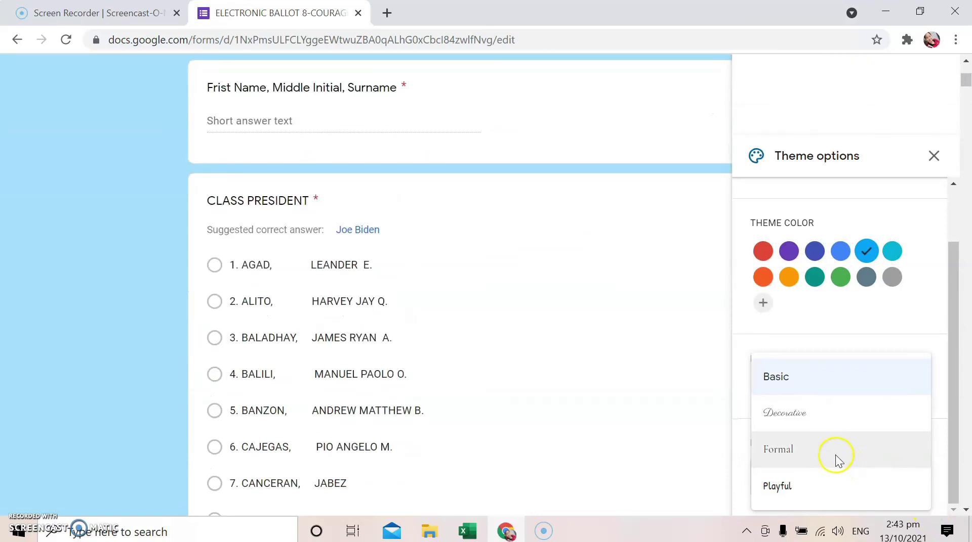
{"action": "scroll", "coordinate": [838, 470], "scroll_direction": "up", "scroll_amount": 4}
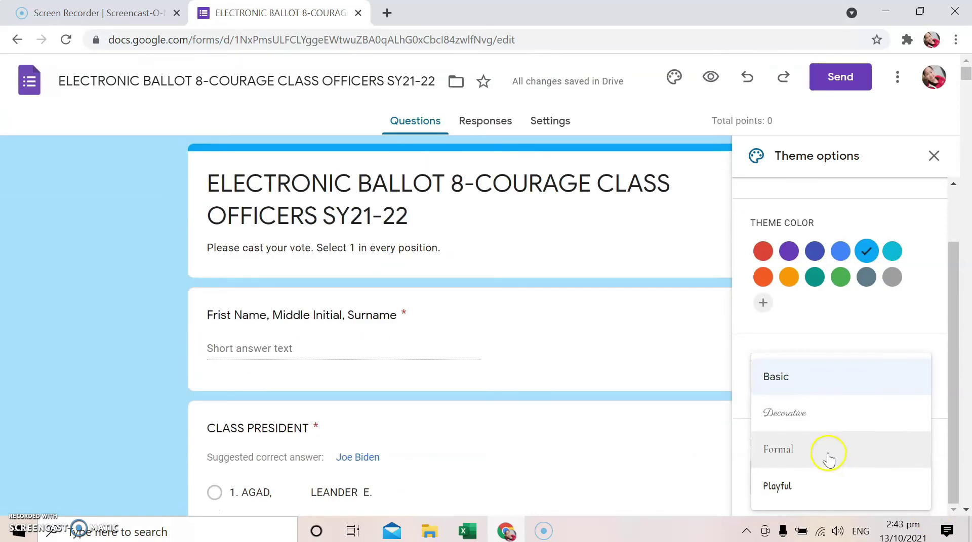
{"action": "left_click", "coordinate": [789, 450]}
{"action": "left_click", "coordinate": [841, 481]}
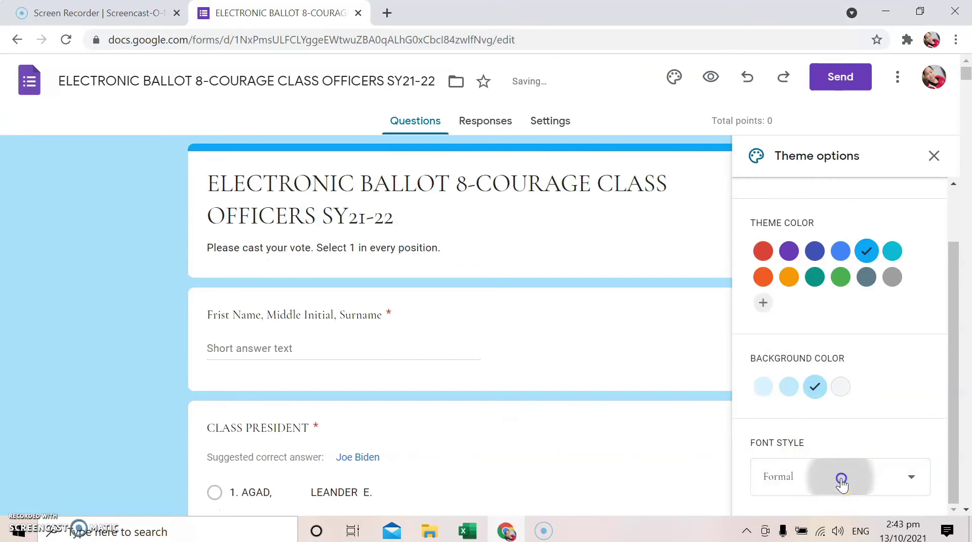
{"action": "left_click", "coordinate": [782, 484]}
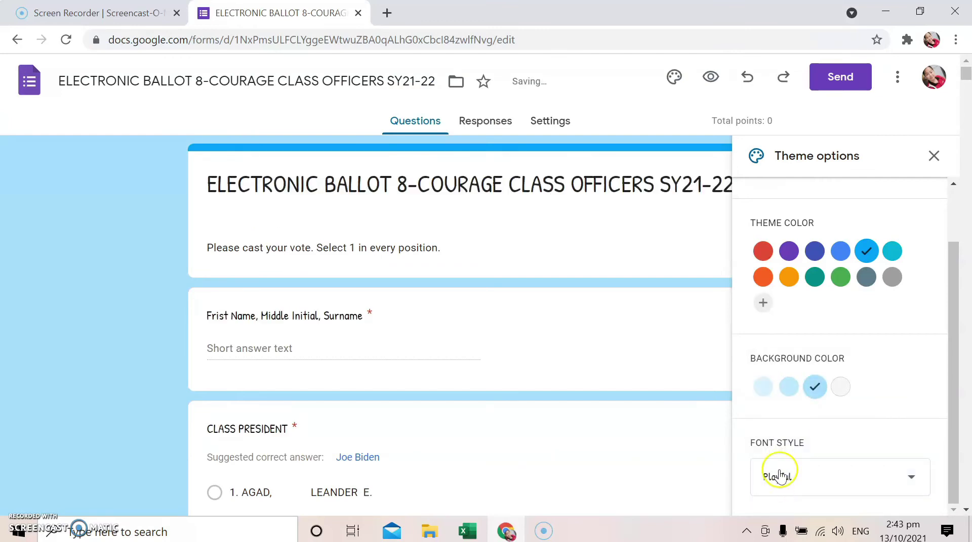
{"action": "scroll", "coordinate": [811, 372], "scroll_direction": "up", "scroll_amount": 2}
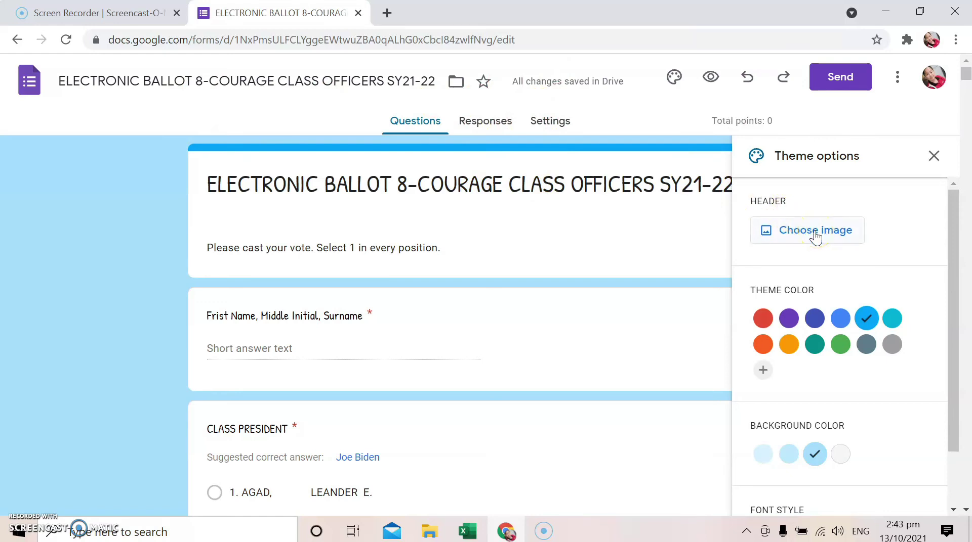
Upload Slide1 as the header image, cropped to frame both lines of the banner text
{"action": "left_click", "coordinate": [816, 234]}
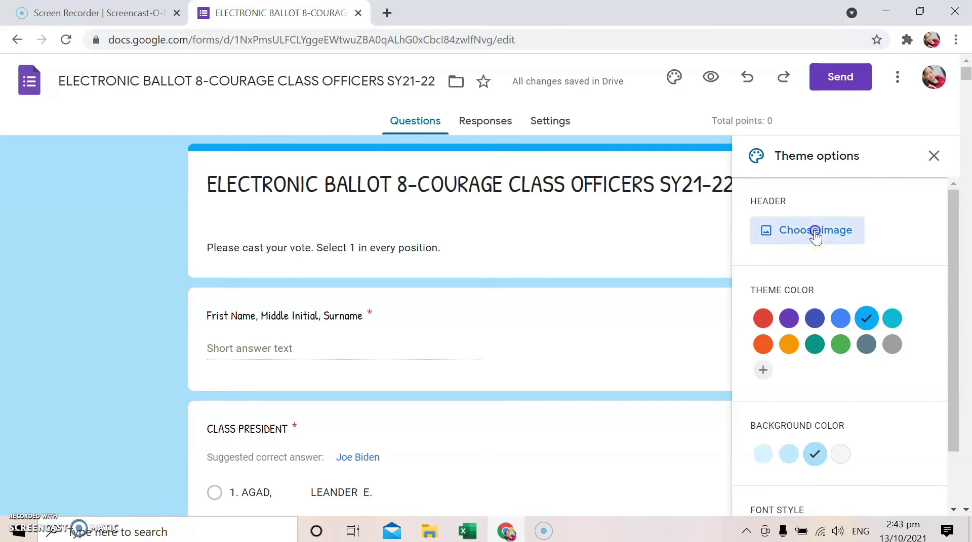
{"action": "left_click", "coordinate": [303, 219]}
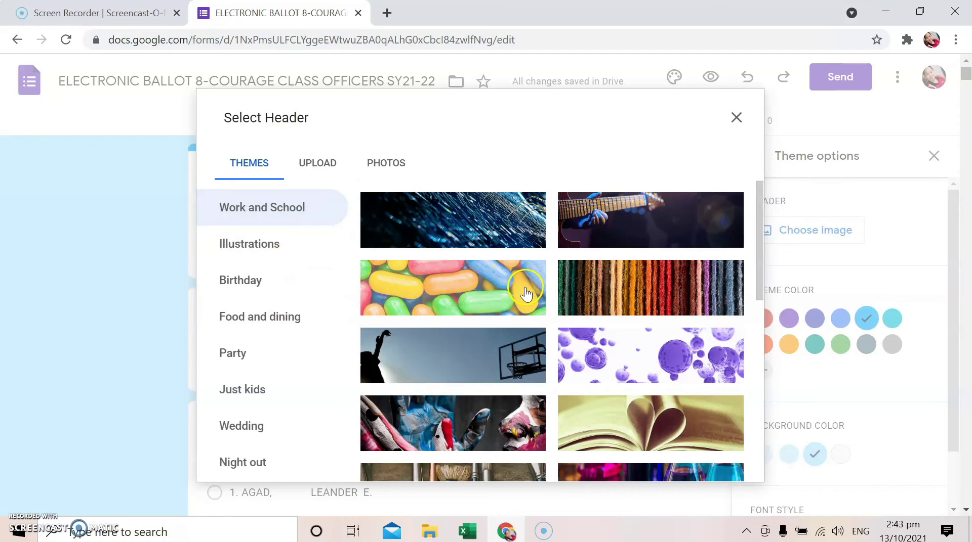
{"action": "scroll", "coordinate": [521, 286], "scroll_direction": "down", "scroll_amount": 10}
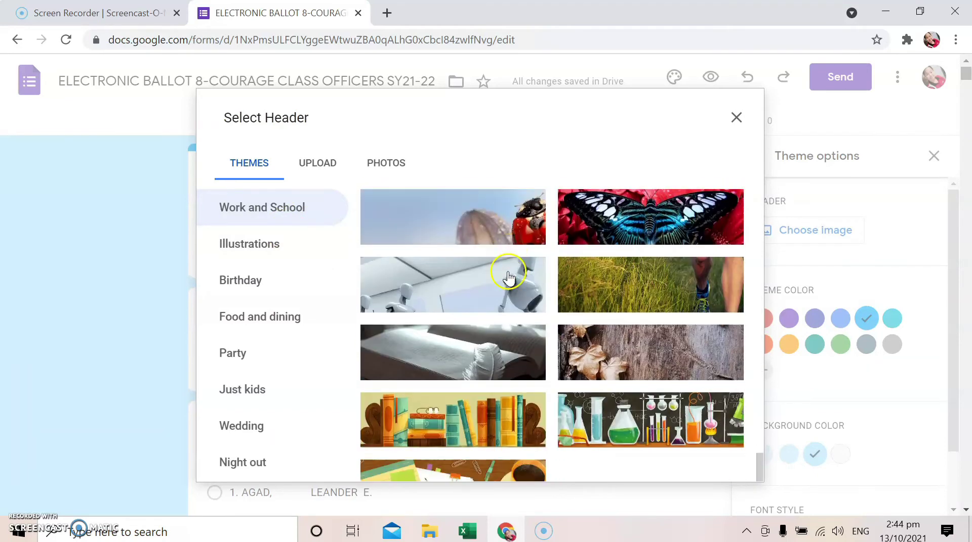
{"action": "scroll", "coordinate": [632, 309], "scroll_direction": "up", "scroll_amount": 5}
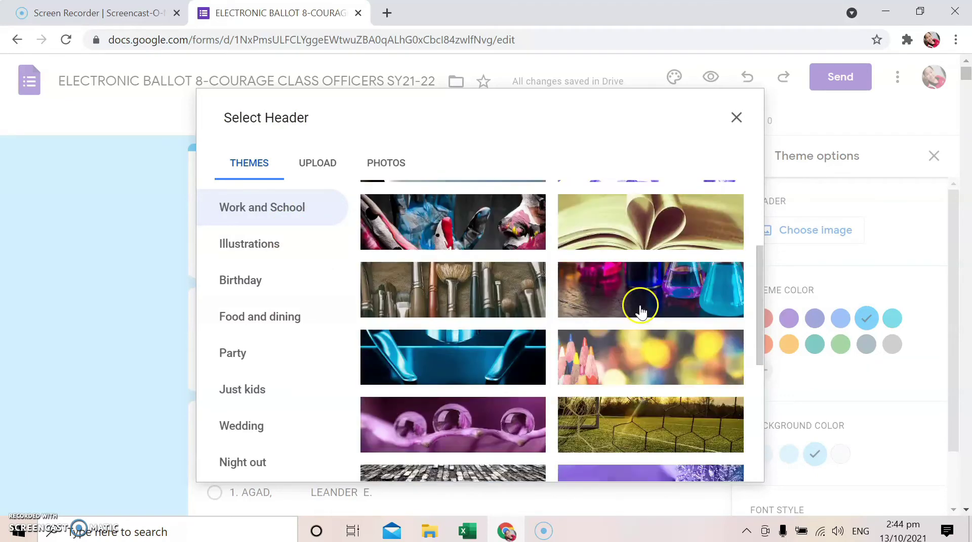
{"action": "scroll", "coordinate": [641, 311], "scroll_direction": "up", "scroll_amount": 3}
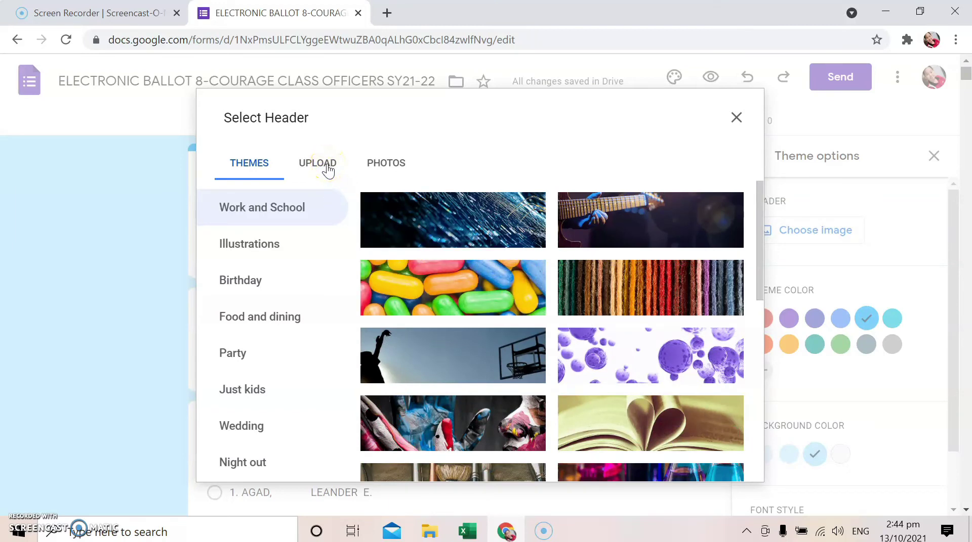
{"action": "left_click", "coordinate": [328, 167]}
{"action": "left_click", "coordinate": [491, 379]}
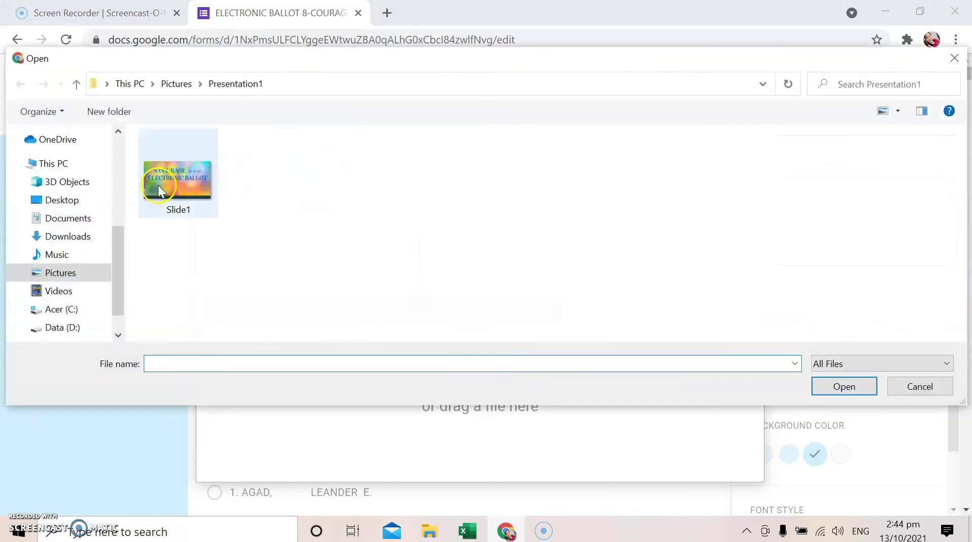
{"action": "left_click", "coordinate": [161, 189]}
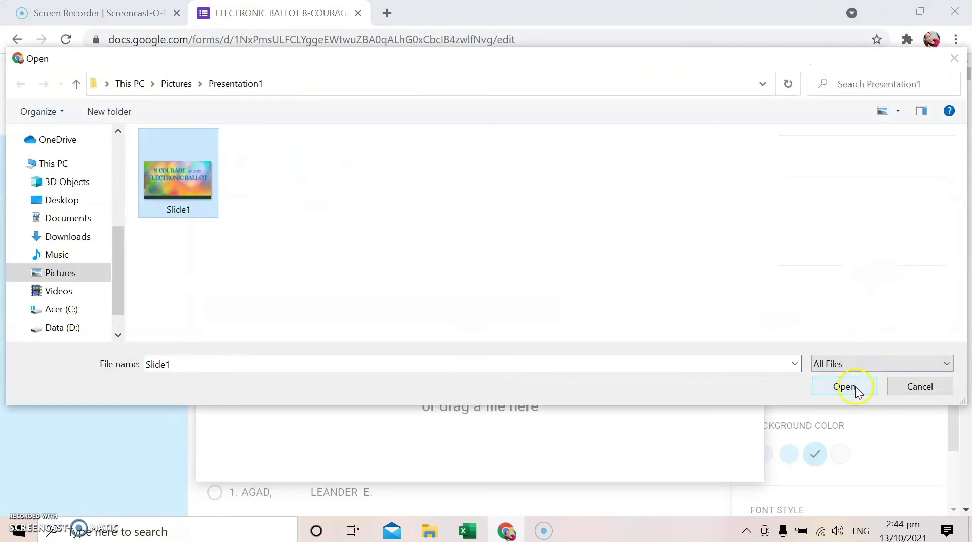
{"action": "left_click", "coordinate": [844, 387]}
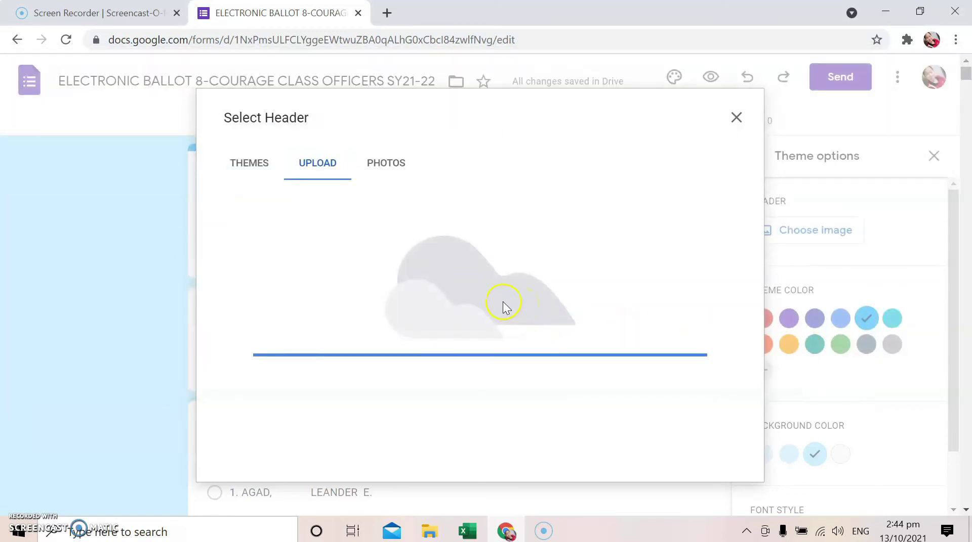
{"action": "left_click_drag", "start_coordinate": [525, 314], "coordinate": [536, 277]}
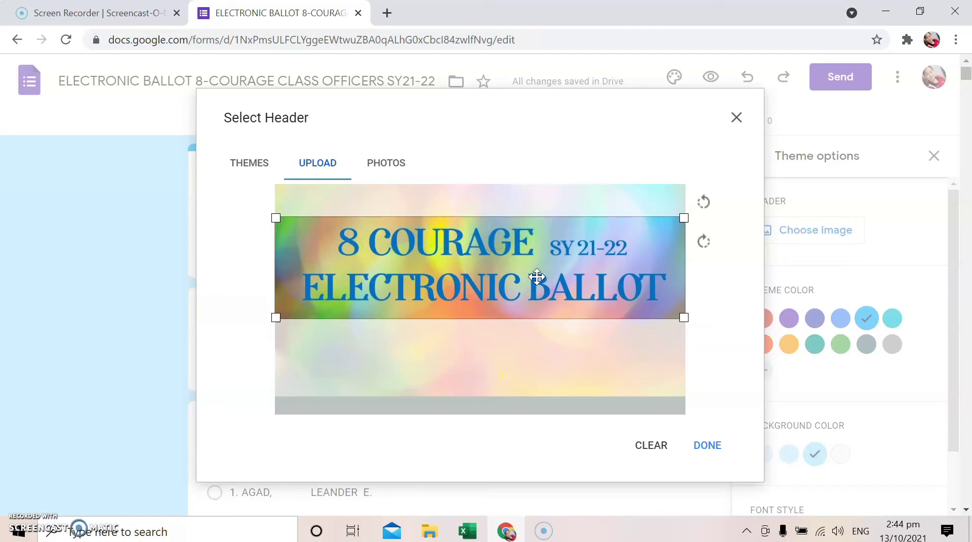
{"action": "left_click", "coordinate": [710, 447]}
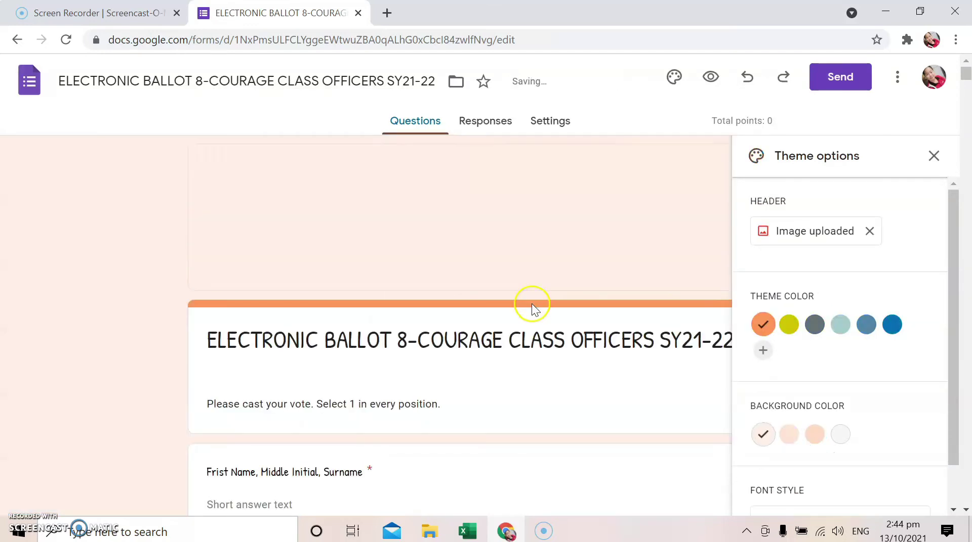
{"action": "left_click", "coordinate": [935, 156]}
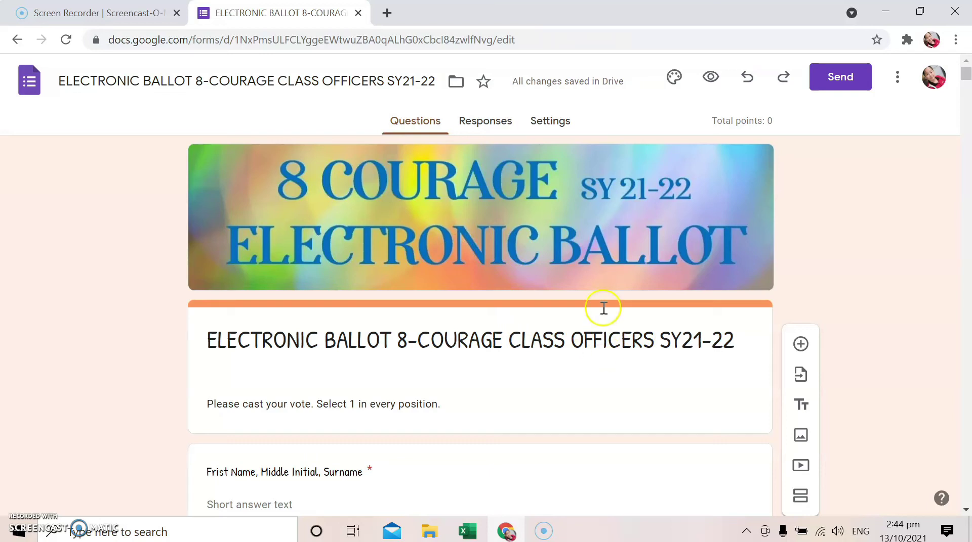
Turn off quiz mode, drop the Department of Education restriction, and limit respondents to 1 response
{"action": "left_click", "coordinate": [561, 122]}
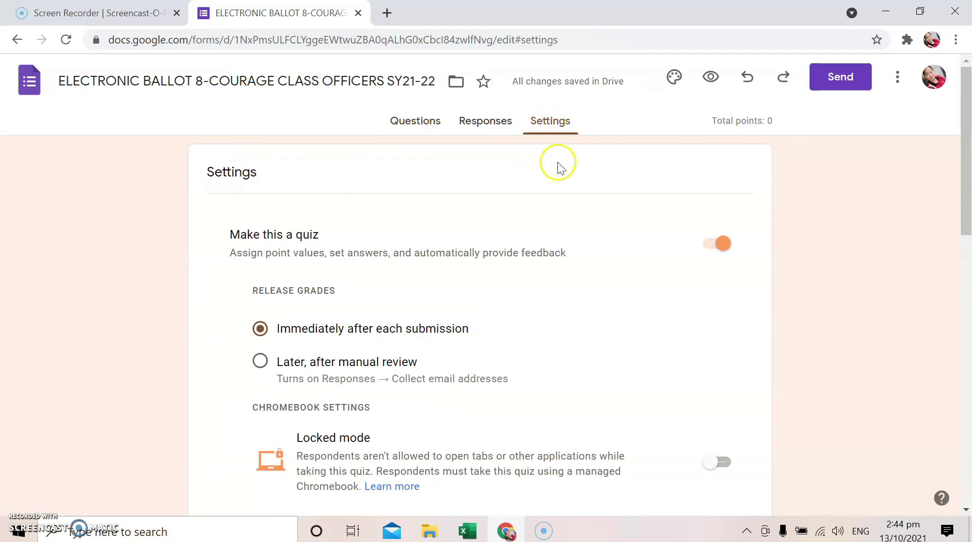
{"action": "scroll", "coordinate": [558, 163], "scroll_direction": "down", "scroll_amount": 2}
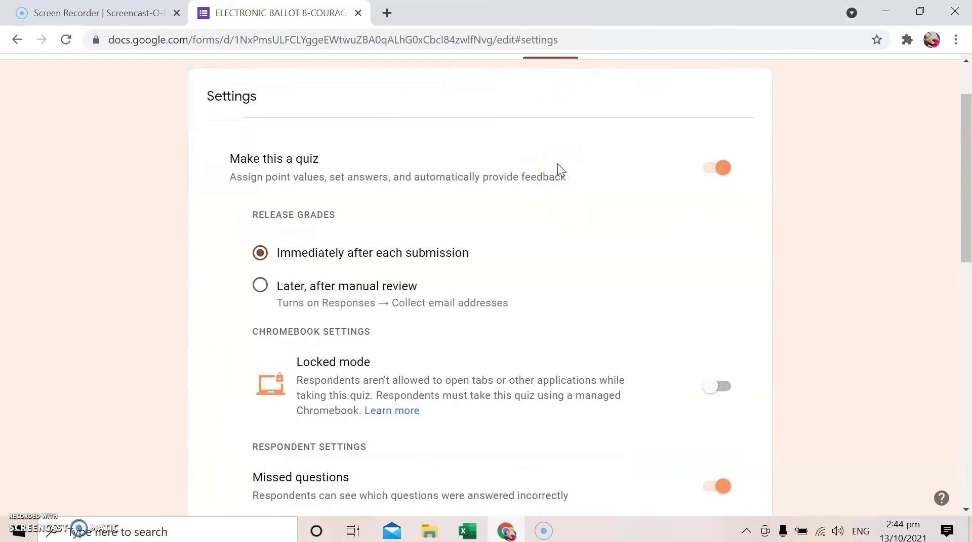
{"action": "left_click", "coordinate": [707, 173]}
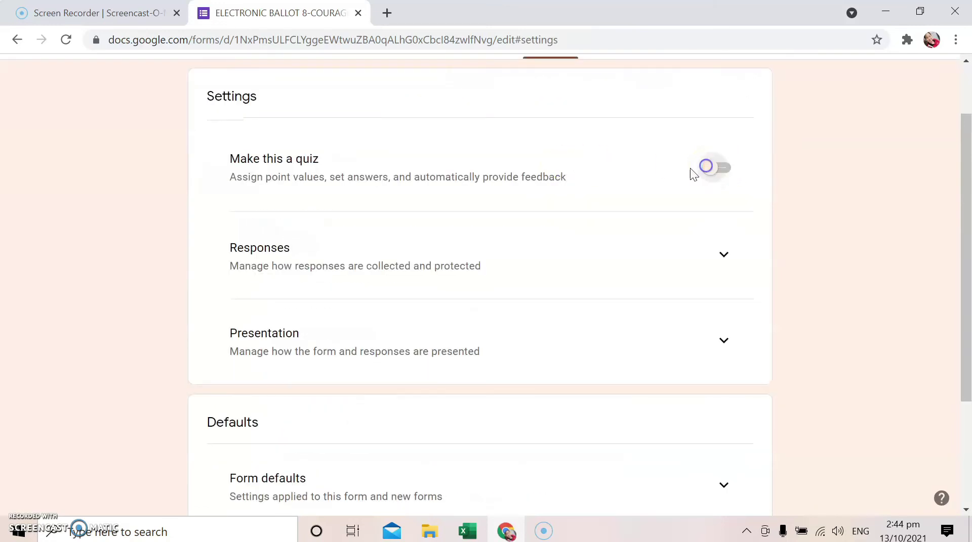
{"action": "left_click", "coordinate": [722, 259]}
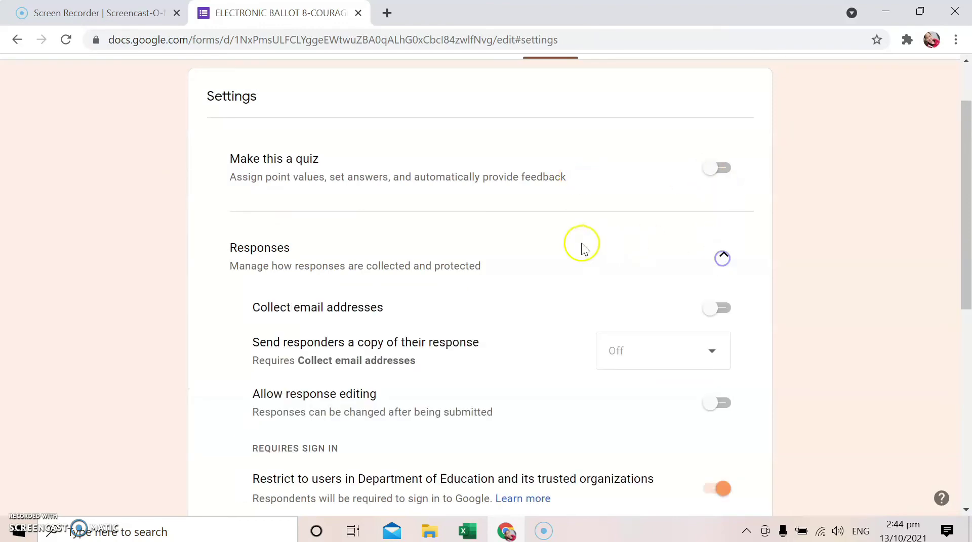
{"action": "scroll", "coordinate": [581, 245], "scroll_direction": "down", "scroll_amount": 2}
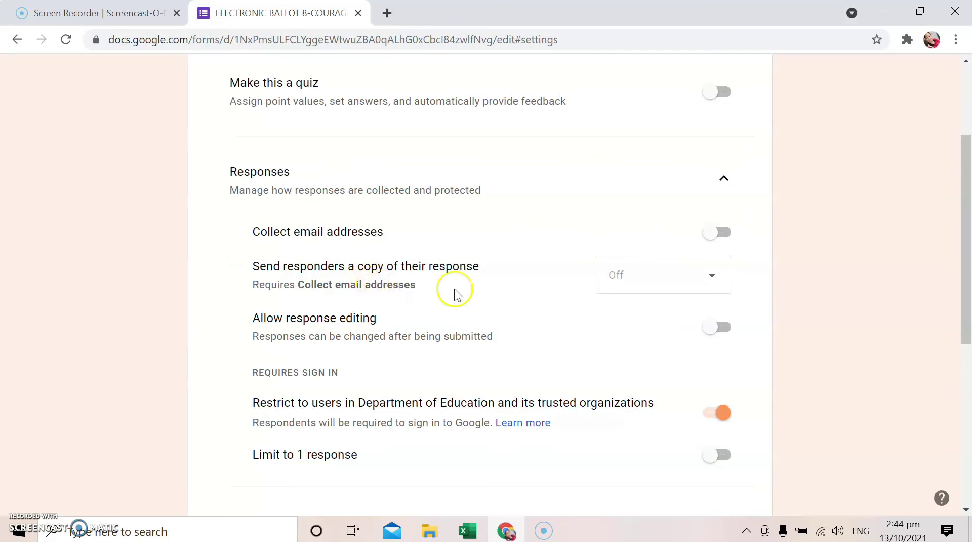
{"action": "scroll", "coordinate": [702, 267], "scroll_direction": "down", "scroll_amount": 1}
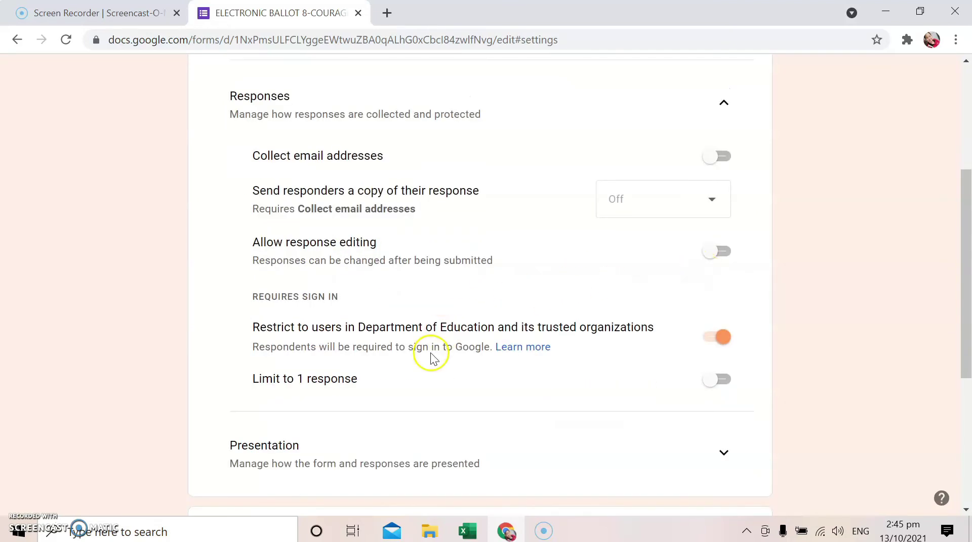
{"action": "left_click", "coordinate": [709, 338]}
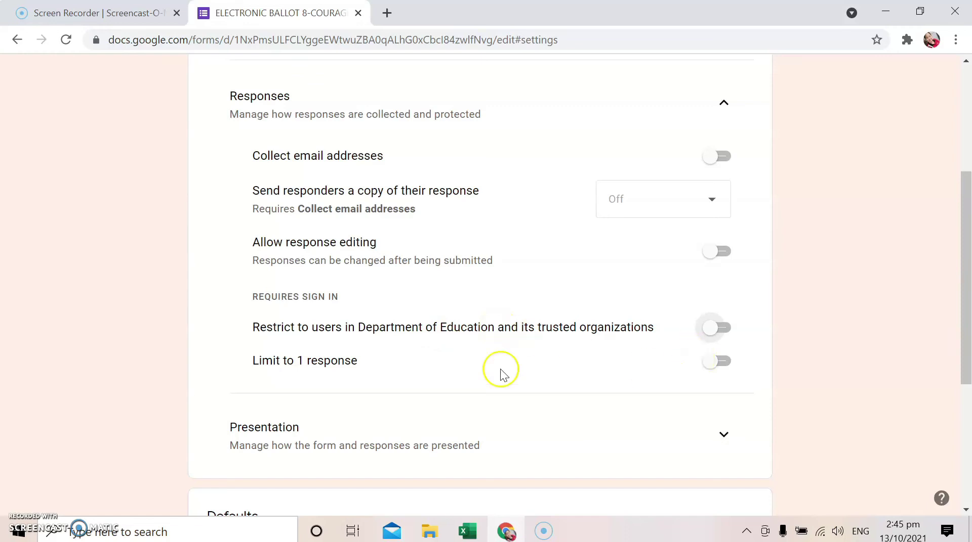
{"action": "left_click", "coordinate": [729, 361]}
{"action": "scroll", "coordinate": [552, 368], "scroll_direction": "down", "scroll_amount": 5}
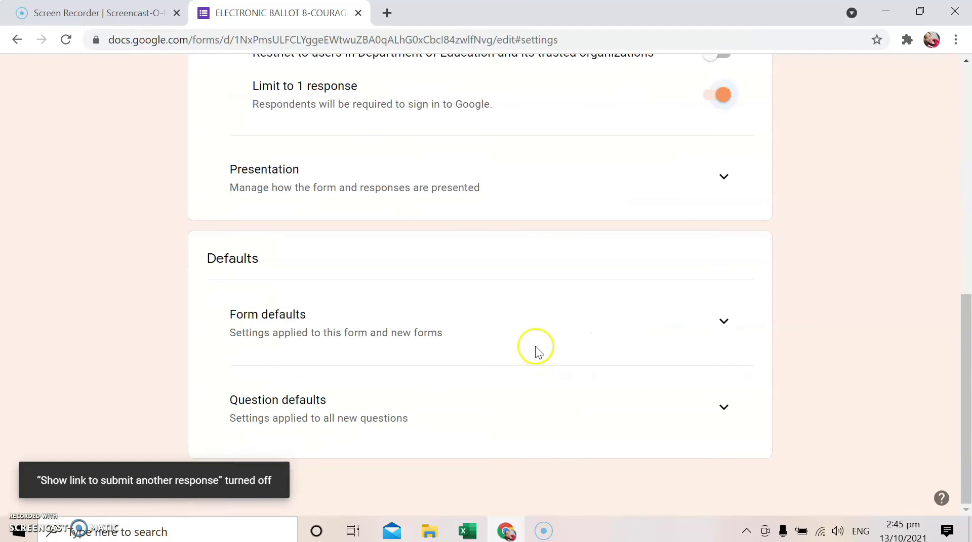
Enable View results summary in Presentation settings and return to the Questions editor
{"action": "left_click", "coordinate": [721, 178]}
{"action": "scroll", "coordinate": [542, 226], "scroll_direction": "down", "scroll_amount": 2}
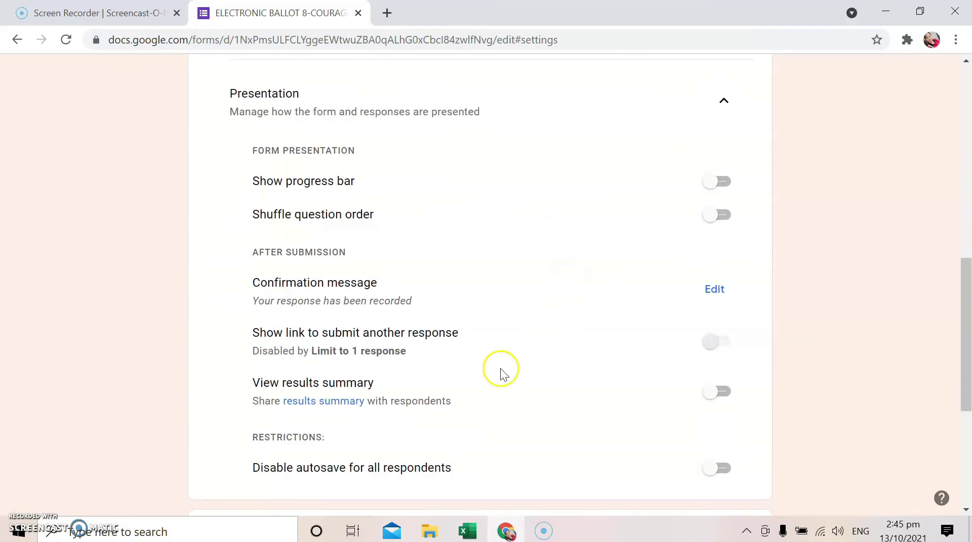
{"action": "left_click", "coordinate": [728, 392]}
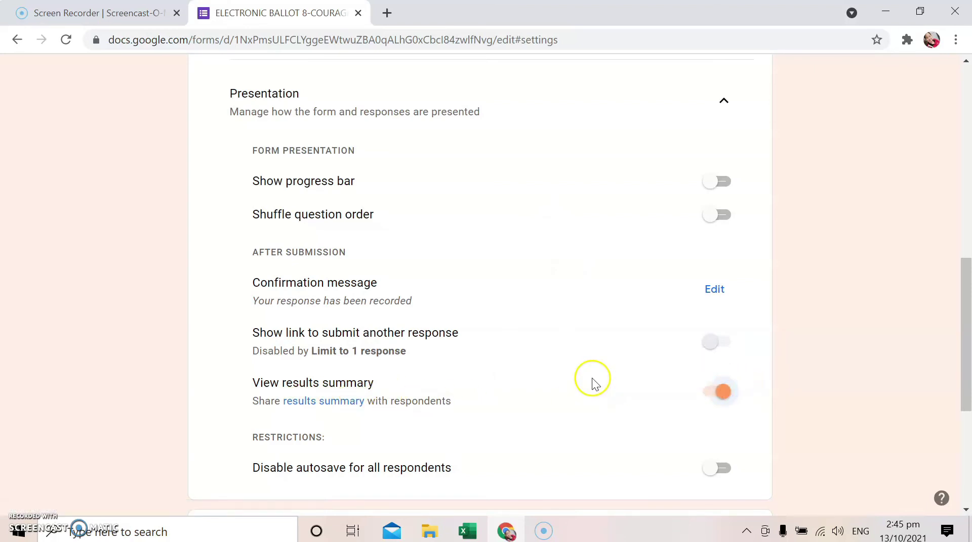
{"action": "scroll", "coordinate": [592, 360], "scroll_direction": "up", "scroll_amount": 10}
{"action": "scroll", "coordinate": [592, 361], "scroll_direction": "down", "scroll_amount": 2}
{"action": "scroll", "coordinate": [593, 360], "scroll_direction": "down", "scroll_amount": 7}
{"action": "scroll", "coordinate": [592, 362], "scroll_direction": "up", "scroll_amount": 9}
{"action": "left_click", "coordinate": [424, 123]}
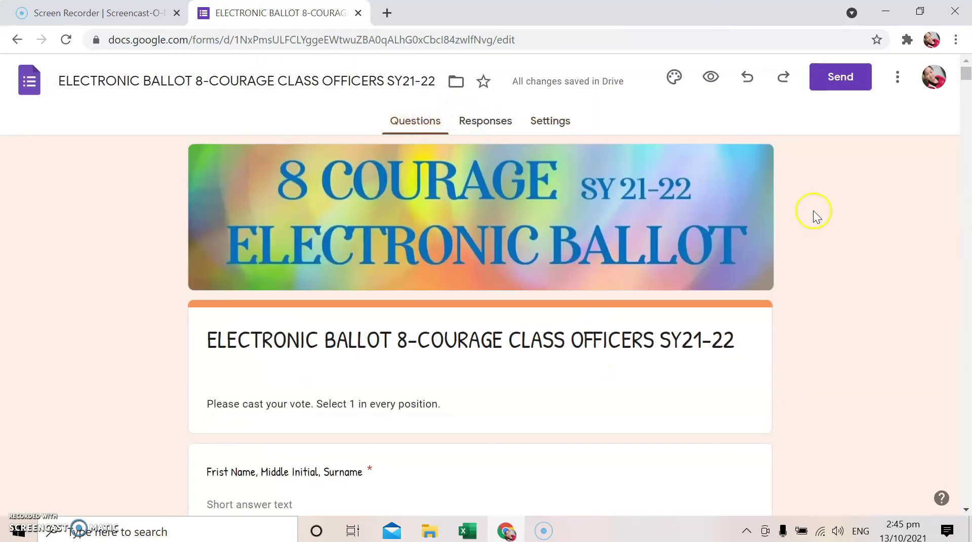
Copy the ballot's shortened forms.gle link and open a blank browser tab
{"action": "left_click", "coordinate": [840, 79]}
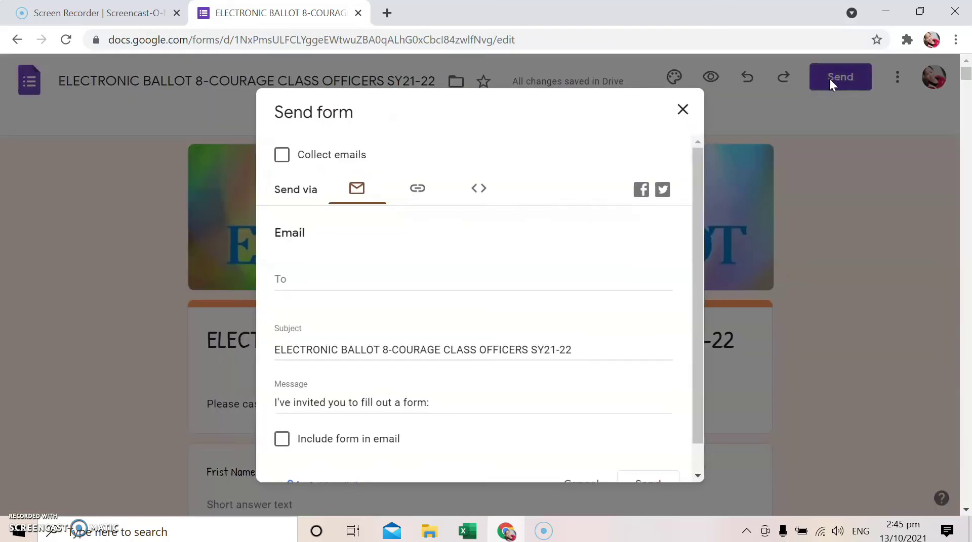
{"action": "left_click", "coordinate": [445, 229]}
{"action": "left_click", "coordinate": [418, 190]}
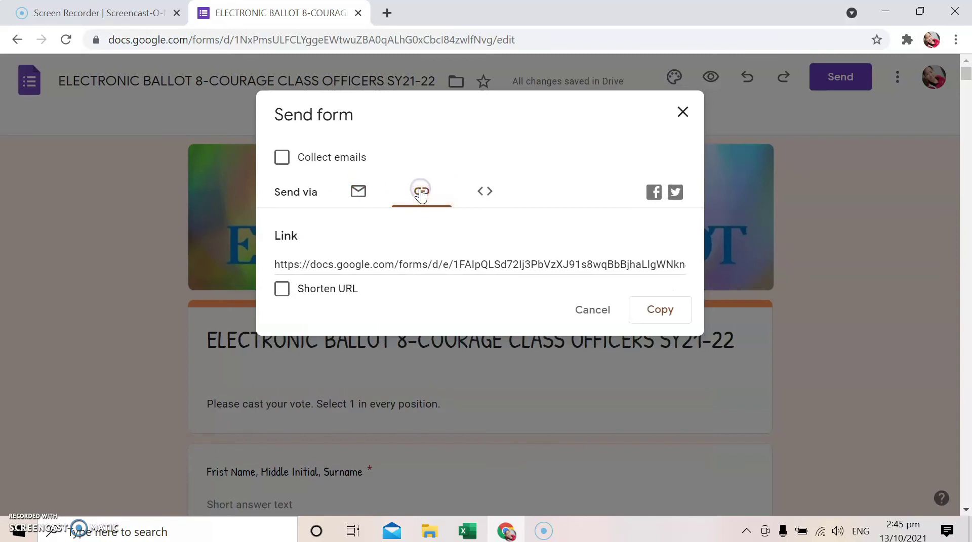
{"action": "left_click", "coordinate": [284, 296]}
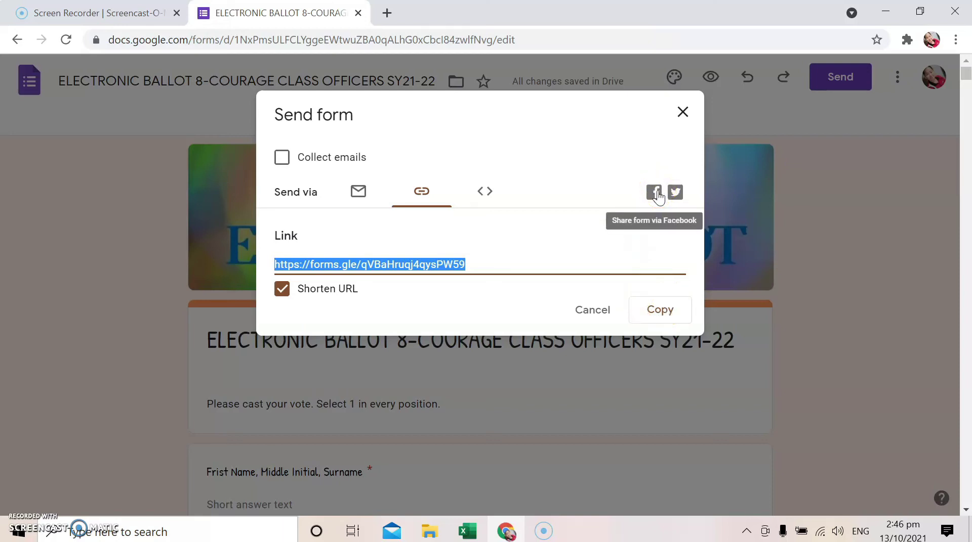
{"action": "left_click", "coordinate": [674, 198]}
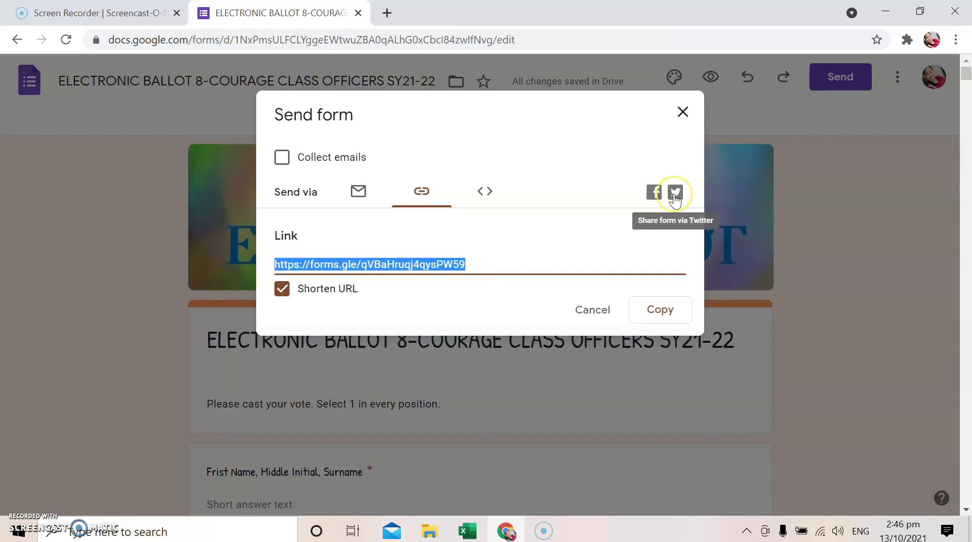
{"action": "left_click", "coordinate": [658, 309]}
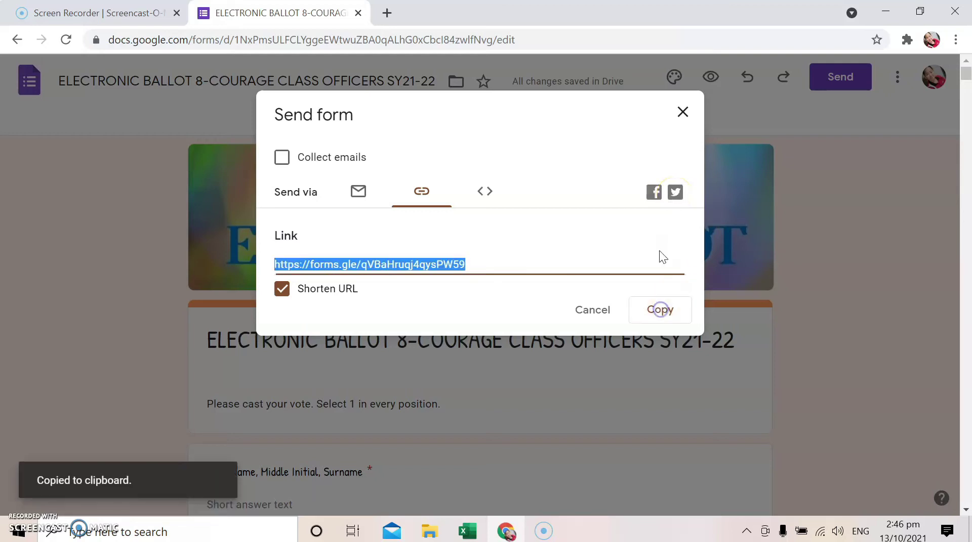
{"action": "left_click", "coordinate": [388, 14]}
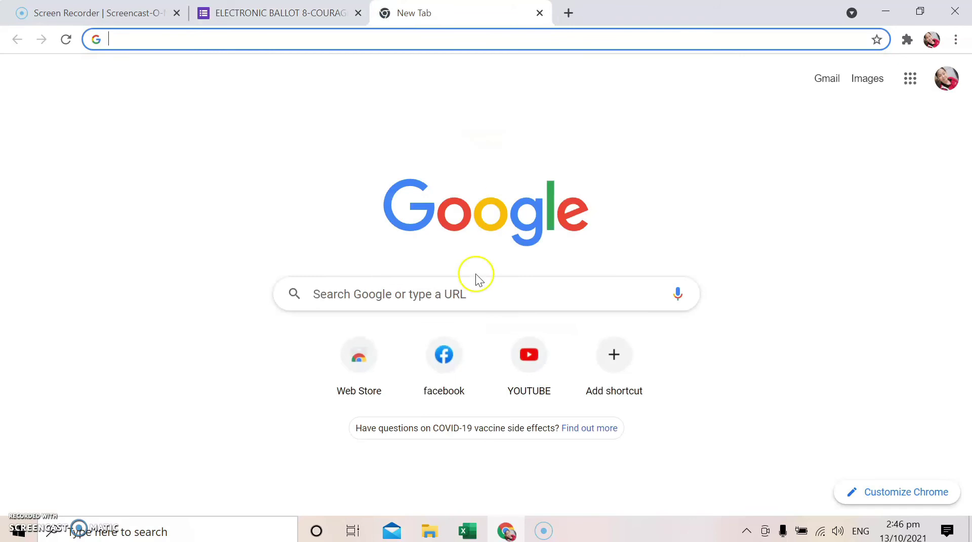
Paste and send the ballot link in a Facebook Messenger conversation
{"action": "left_click", "coordinate": [446, 360]}
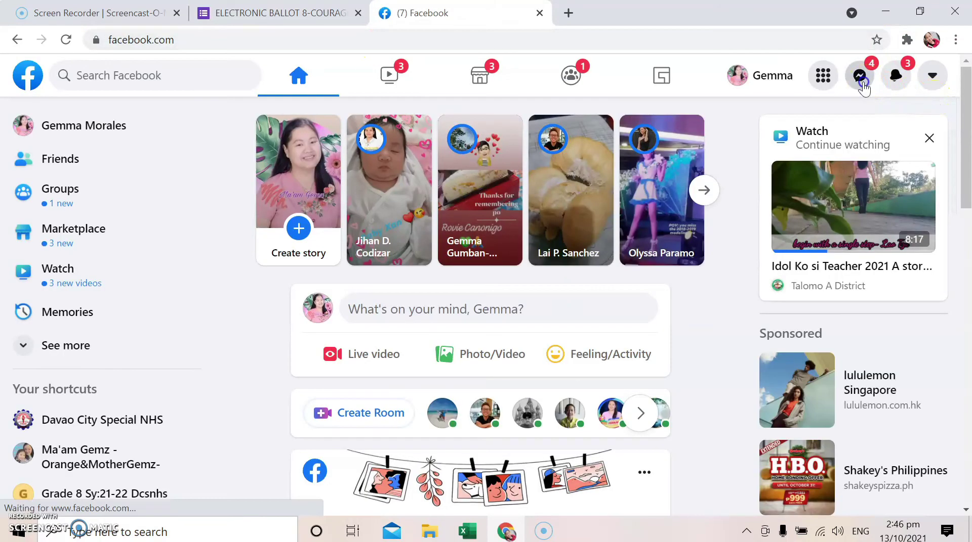
{"action": "left_click", "coordinate": [862, 80]}
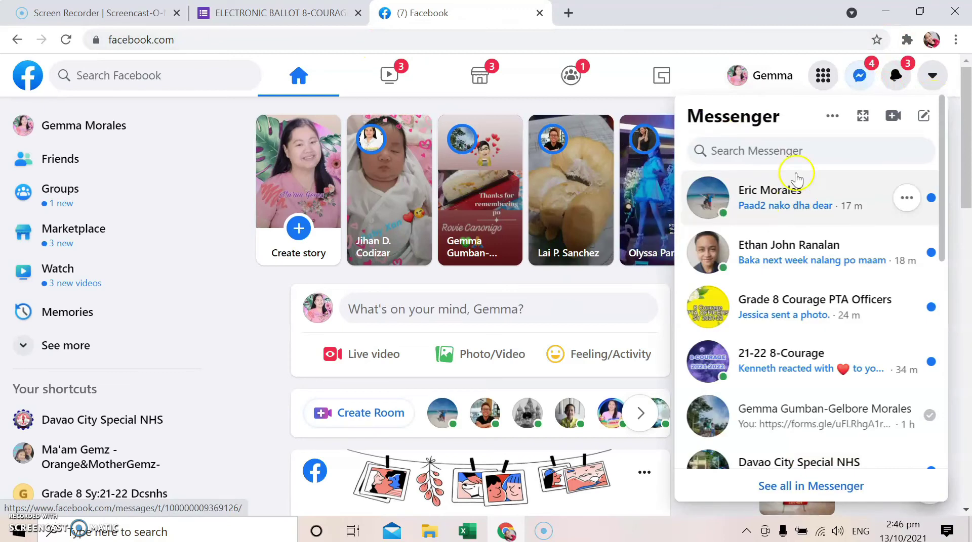
{"action": "left_click", "coordinate": [779, 413]}
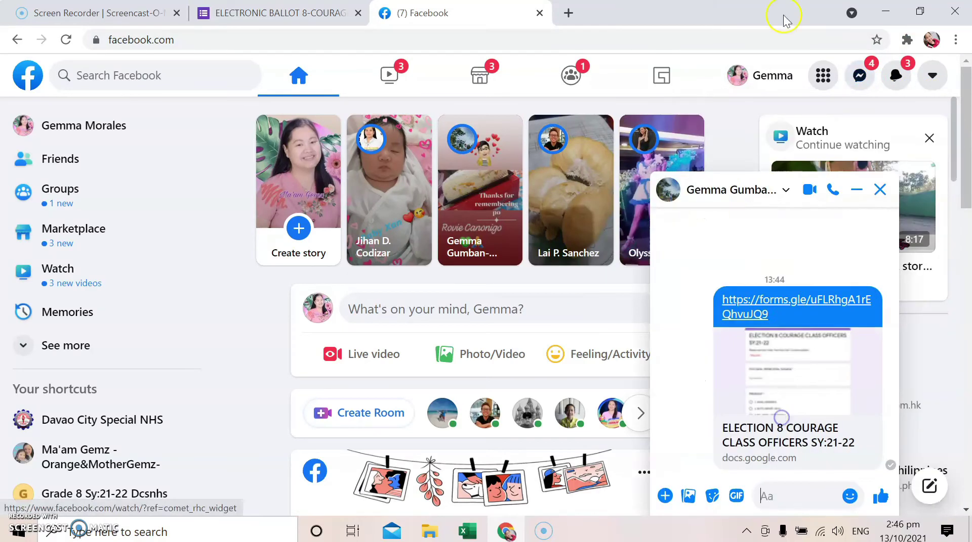
{"action": "right_click", "coordinate": [788, 496]}
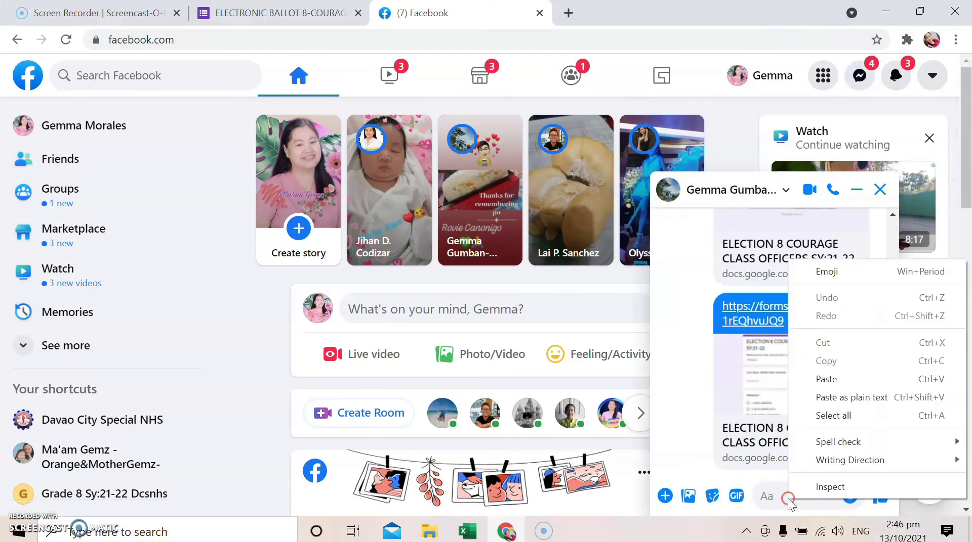
{"action": "left_click", "coordinate": [867, 379]}
{"action": "key", "text": "Return"}
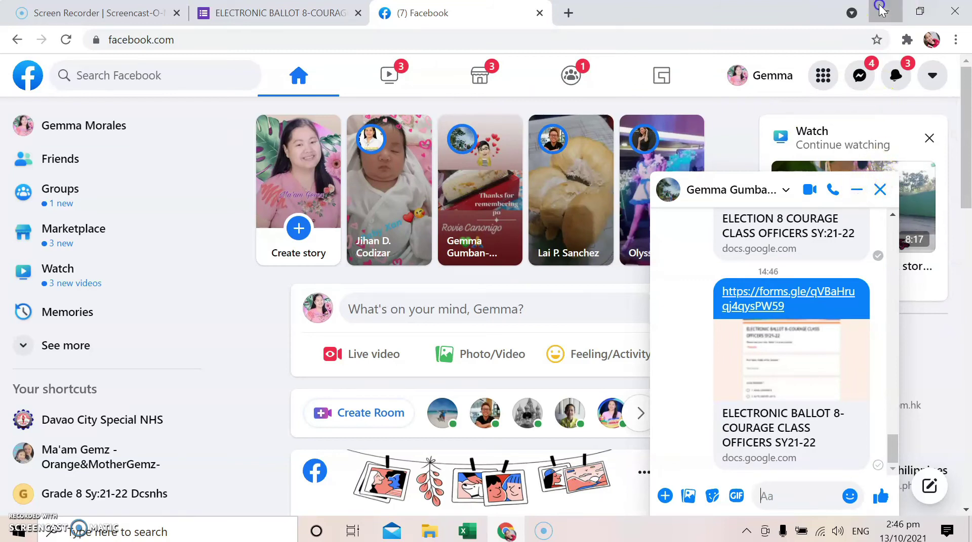
On the other account, open the receiving chat and follow the ballot link
{"action": "left_click", "coordinate": [893, 9]}
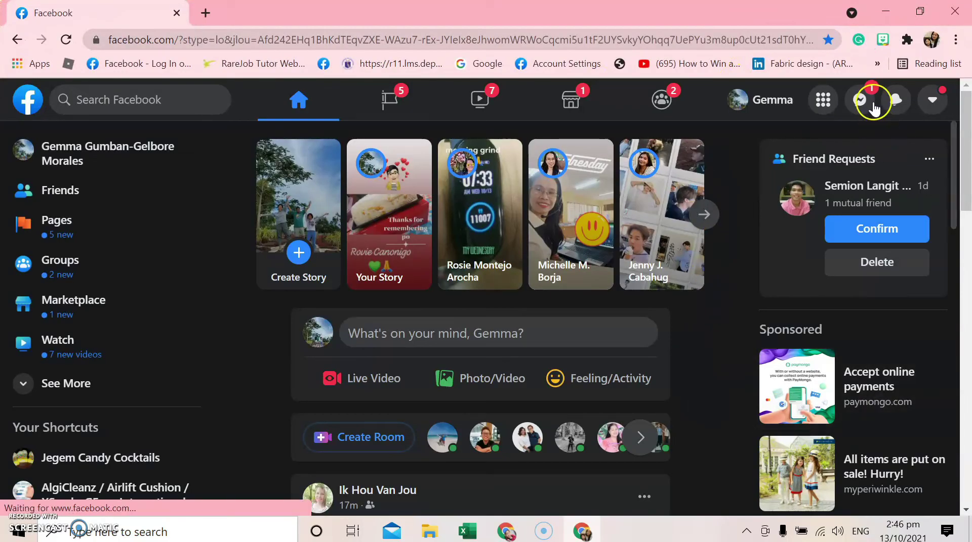
{"action": "left_click", "coordinate": [863, 103]}
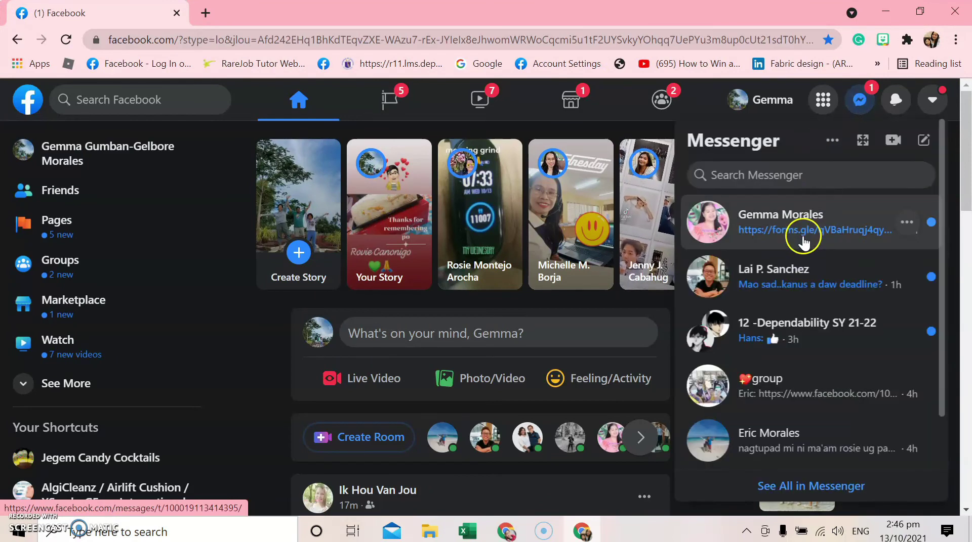
{"action": "left_click", "coordinate": [798, 233]}
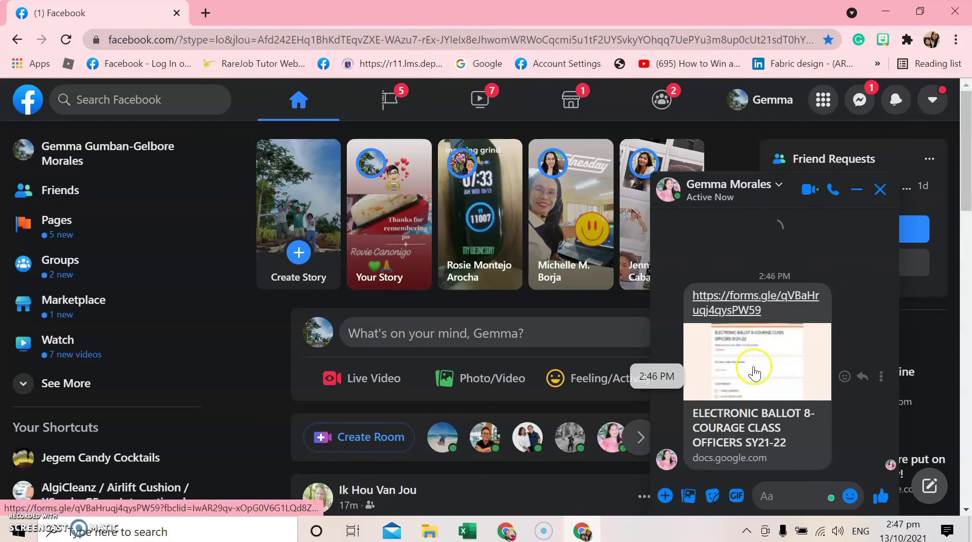
{"action": "left_click", "coordinate": [745, 303]}
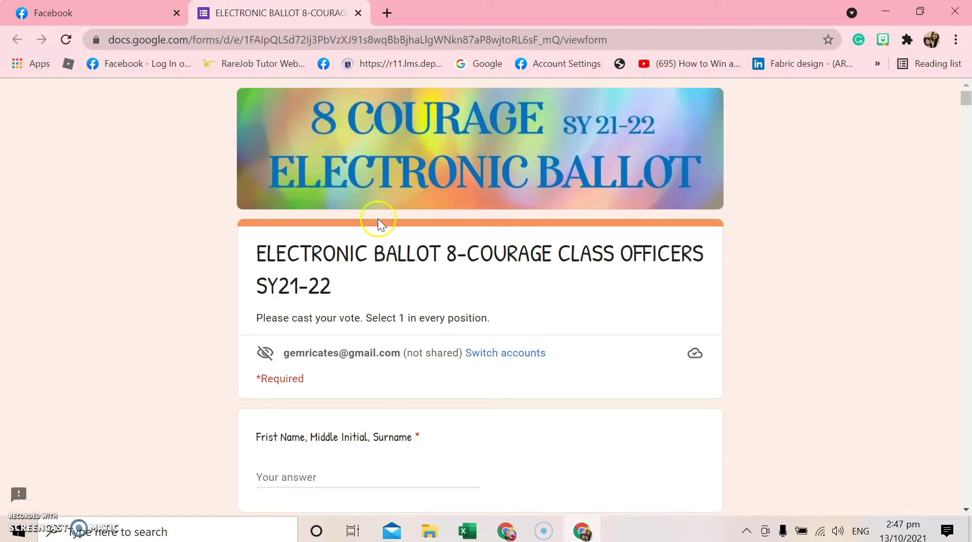
Enter the voter's full name in the ballot's name field
{"action": "scroll", "coordinate": [532, 351], "scroll_direction": "down", "scroll_amount": 10}
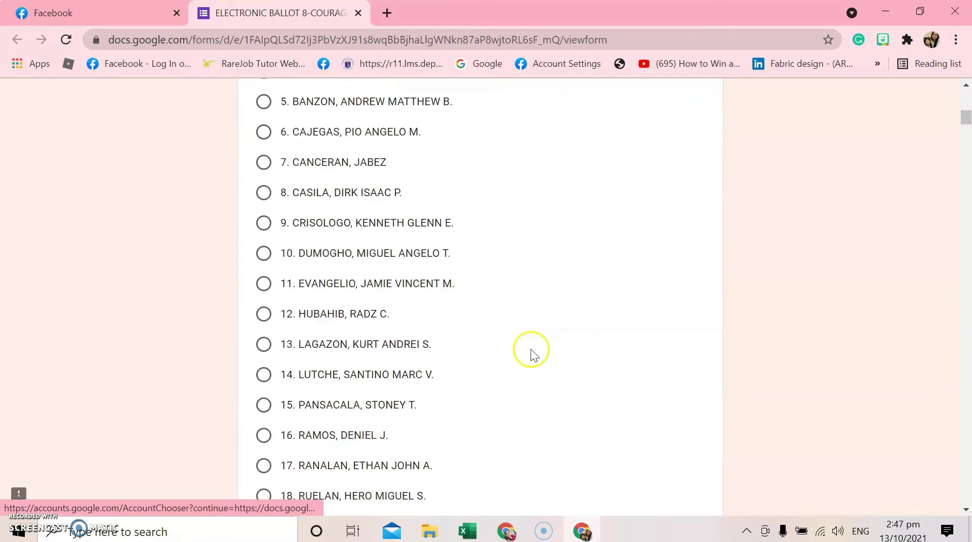
{"action": "scroll", "coordinate": [531, 350], "scroll_direction": "down", "scroll_amount": 20}
{"action": "scroll", "coordinate": [531, 349], "scroll_direction": "up", "scroll_amount": 12}
{"action": "scroll", "coordinate": [532, 355], "scroll_direction": "down", "scroll_amount": 13}
{"action": "scroll", "coordinate": [531, 353], "scroll_direction": "down", "scroll_amount": 9}
{"action": "scroll", "coordinate": [536, 356], "scroll_direction": "up", "scroll_amount": 12}
{"action": "scroll", "coordinate": [536, 357], "scroll_direction": "down", "scroll_amount": 16}
{"action": "scroll", "coordinate": [536, 357], "scroll_direction": "up", "scroll_amount": 4}
{"action": "scroll", "coordinate": [537, 359], "scroll_direction": "down", "scroll_amount": 5}
{"action": "scroll", "coordinate": [541, 359], "scroll_direction": "up", "scroll_amount": 12}
{"action": "scroll", "coordinate": [544, 359], "scroll_direction": "down", "scroll_amount": 9}
{"action": "scroll", "coordinate": [547, 357], "scroll_direction": "up", "scroll_amount": 20}
{"action": "scroll", "coordinate": [329, 424], "scroll_direction": "down", "scroll_amount": 1}
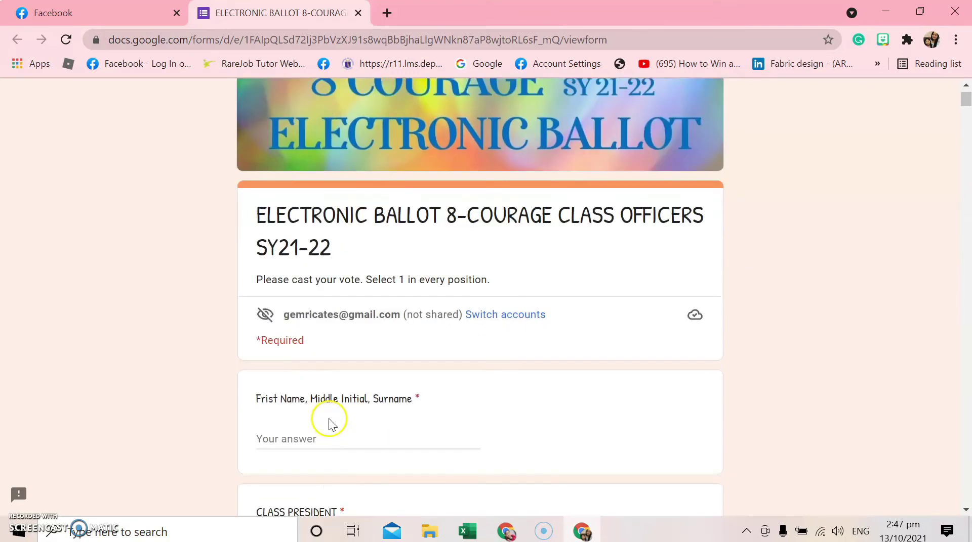
{"action": "scroll", "coordinate": [329, 424], "scroll_direction": "down", "scroll_amount": 2}
{"action": "left_click", "coordinate": [342, 331]}
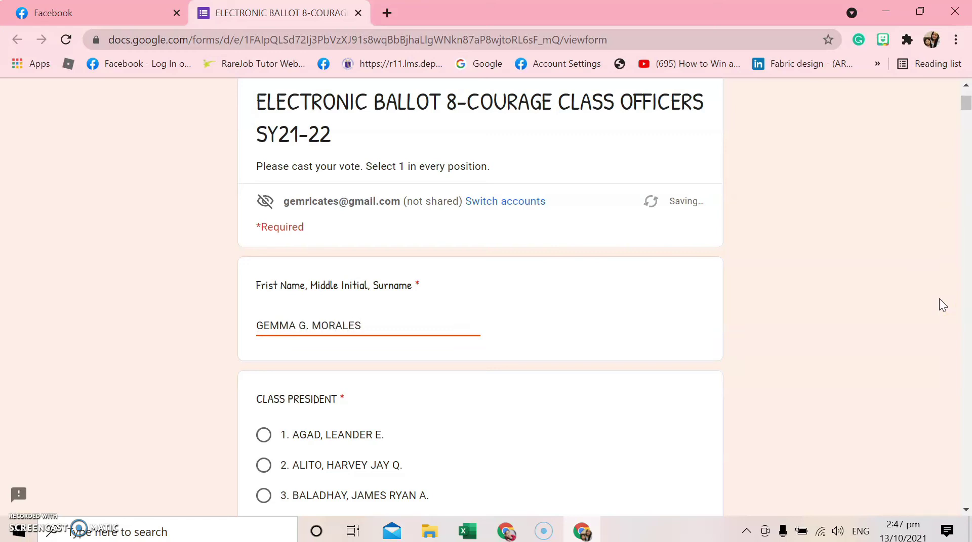
Vote for candidate 16 under Class Vice President
{"action": "scroll", "coordinate": [562, 296], "scroll_direction": "down", "scroll_amount": 5}
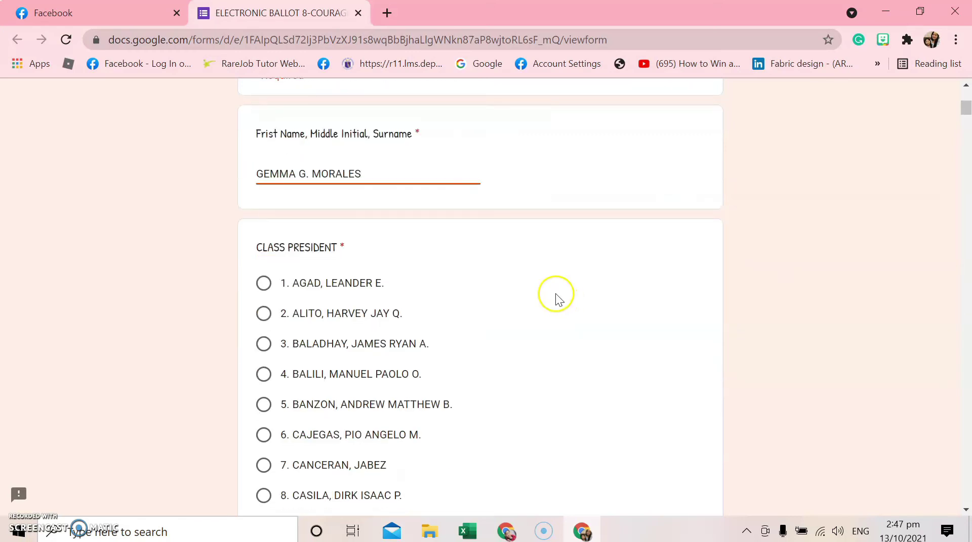
{"action": "scroll", "coordinate": [466, 277], "scroll_direction": "down", "scroll_amount": 9}
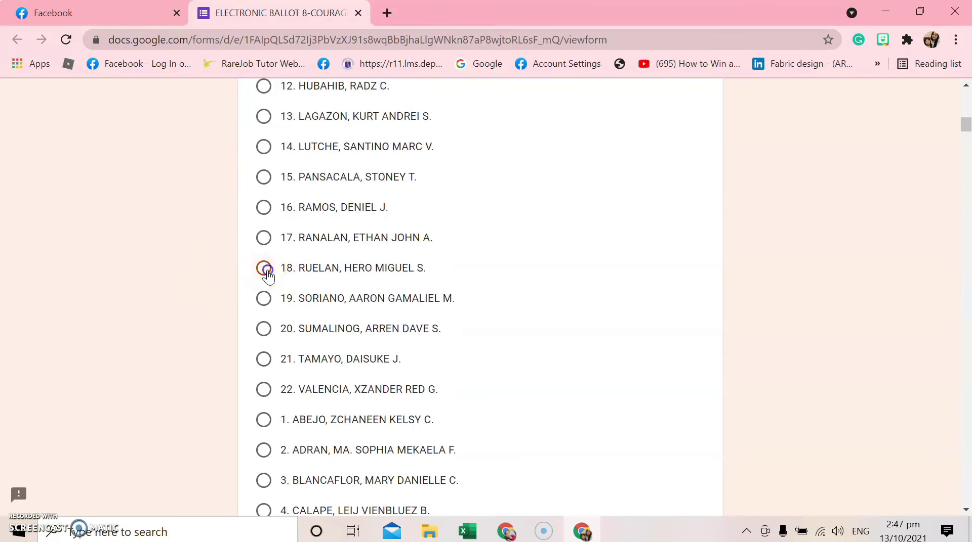
{"action": "scroll", "coordinate": [588, 281], "scroll_direction": "down", "scroll_amount": 20}
{"action": "scroll", "coordinate": [587, 282], "scroll_direction": "down", "scroll_amount": 14}
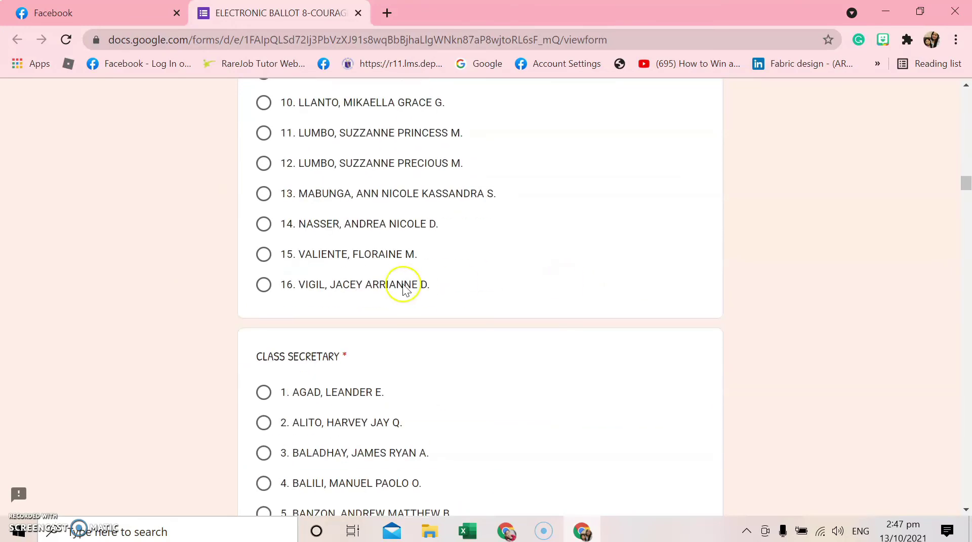
{"action": "left_click", "coordinate": [264, 285]}
{"action": "scroll", "coordinate": [430, 308], "scroll_direction": "down", "scroll_amount": 3}
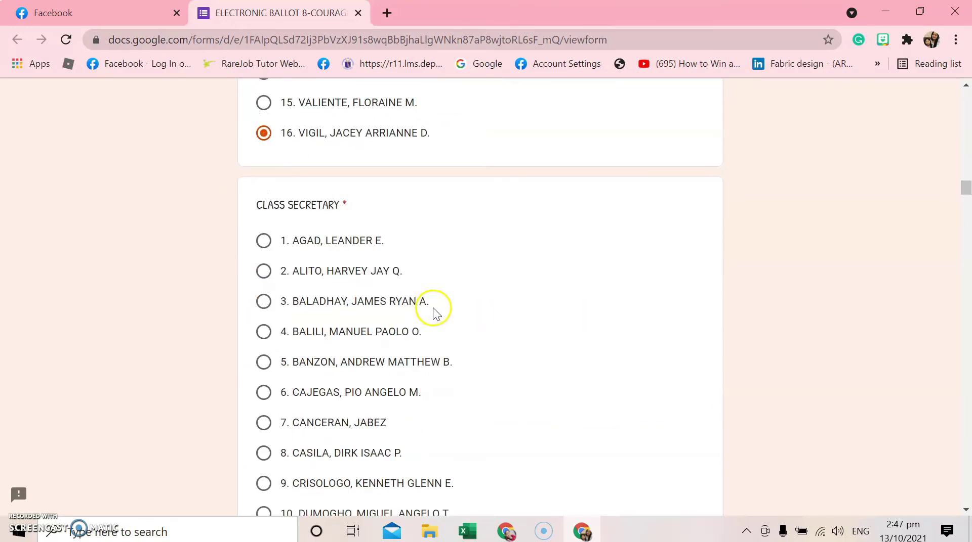
{"action": "scroll", "coordinate": [433, 308], "scroll_direction": "down", "scroll_amount": 3}
{"action": "scroll", "coordinate": [433, 307], "scroll_direction": "down", "scroll_amount": 4}
{"action": "scroll", "coordinate": [433, 307], "scroll_direction": "down", "scroll_amount": 7}
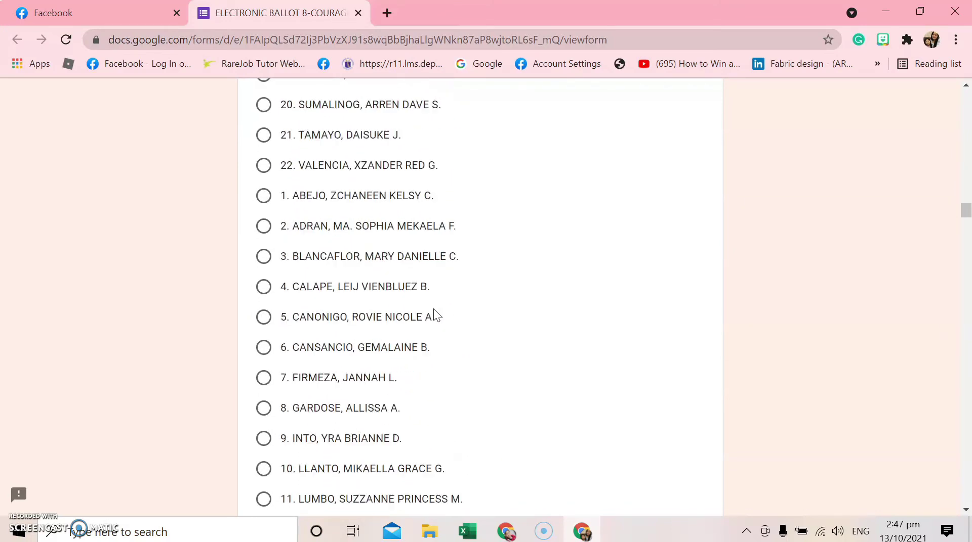
{"action": "scroll", "coordinate": [433, 308], "scroll_direction": "down", "scroll_amount": 1}
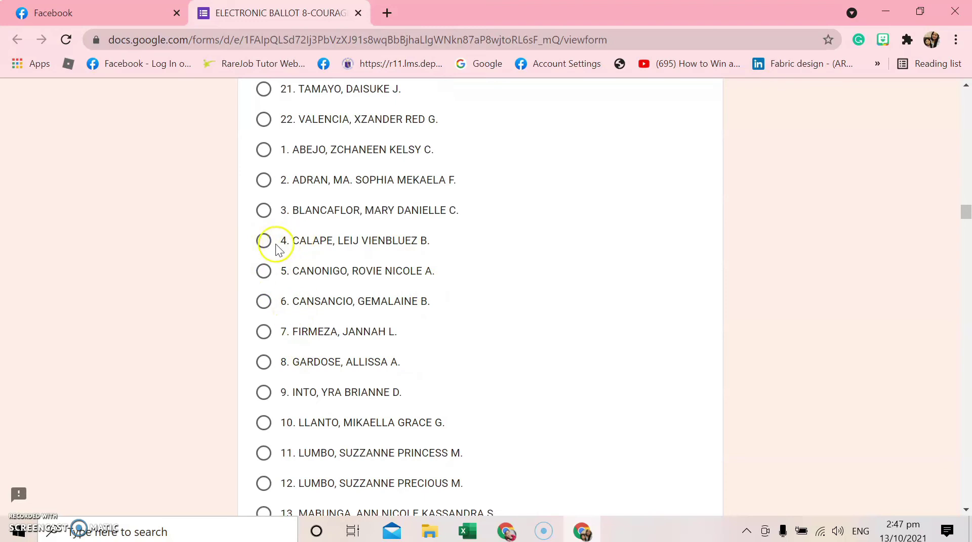
{"action": "scroll", "coordinate": [474, 290], "scroll_direction": "down", "scroll_amount": 15}
{"action": "scroll", "coordinate": [475, 290], "scroll_direction": "up", "scroll_amount": 5}
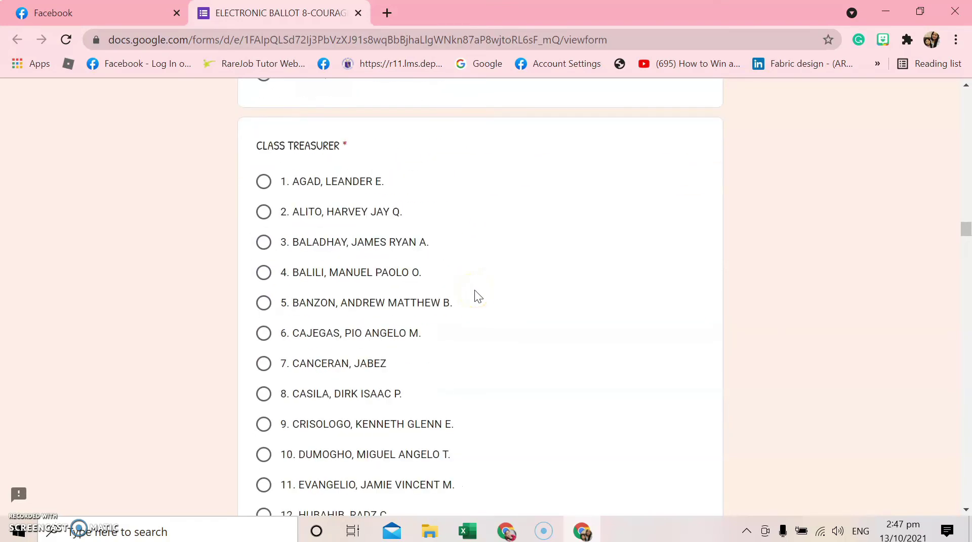
{"action": "scroll", "coordinate": [475, 290], "scroll_direction": "down", "scroll_amount": 12}
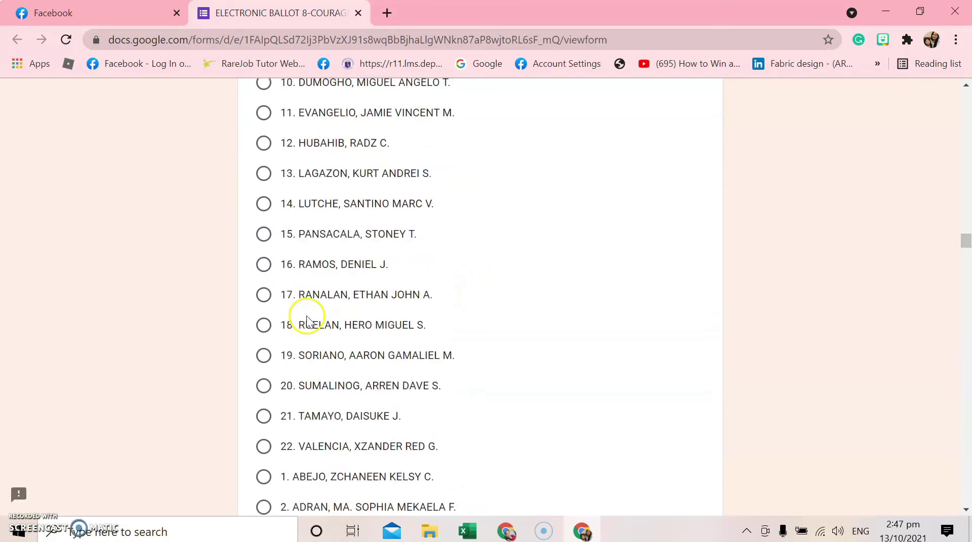
{"action": "scroll", "coordinate": [273, 373], "scroll_direction": "down", "scroll_amount": 3}
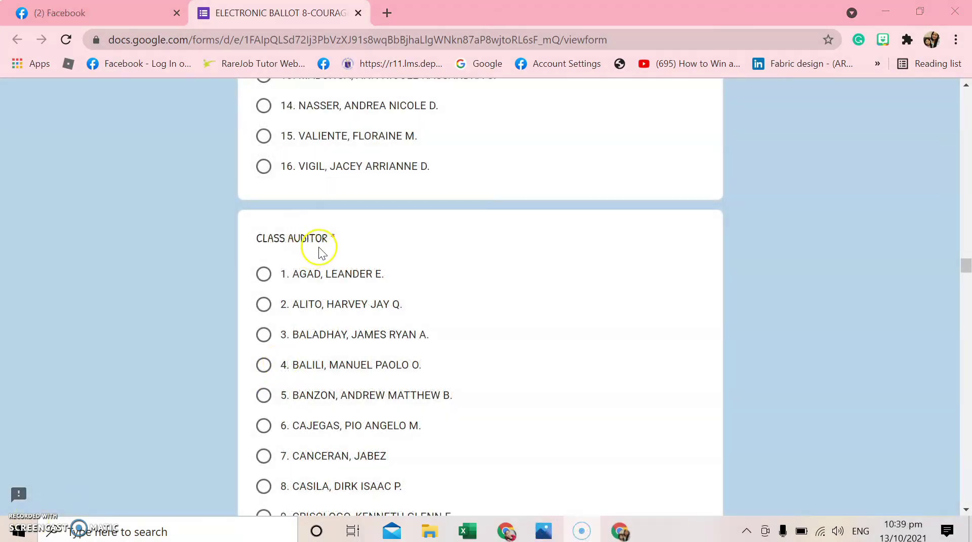
Vote for candidate 5 in the next position and candidate 8 for CLASS PIO
{"action": "scroll", "coordinate": [320, 258], "scroll_direction": "down", "scroll_amount": 3}
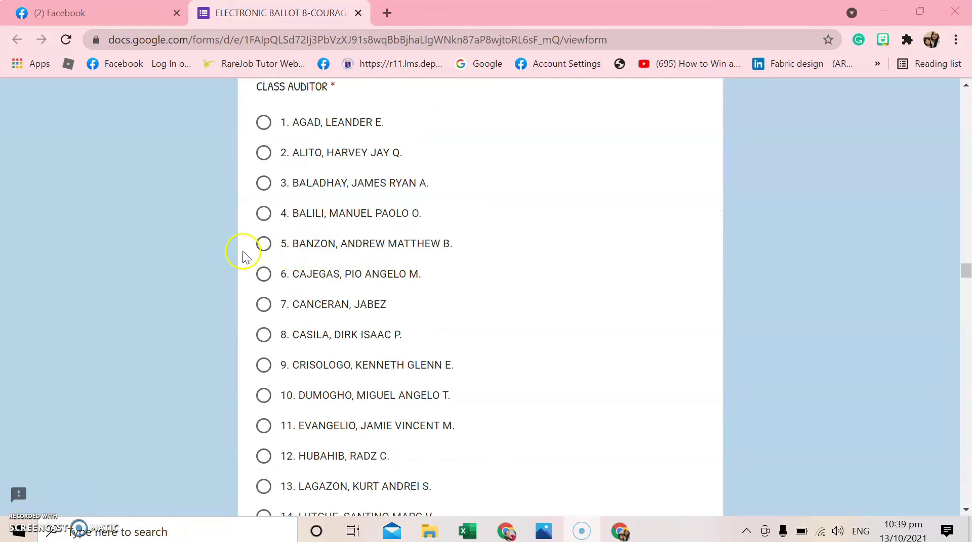
{"action": "left_click", "coordinate": [264, 245]}
{"action": "scroll", "coordinate": [384, 318], "scroll_direction": "down", "scroll_amount": 17}
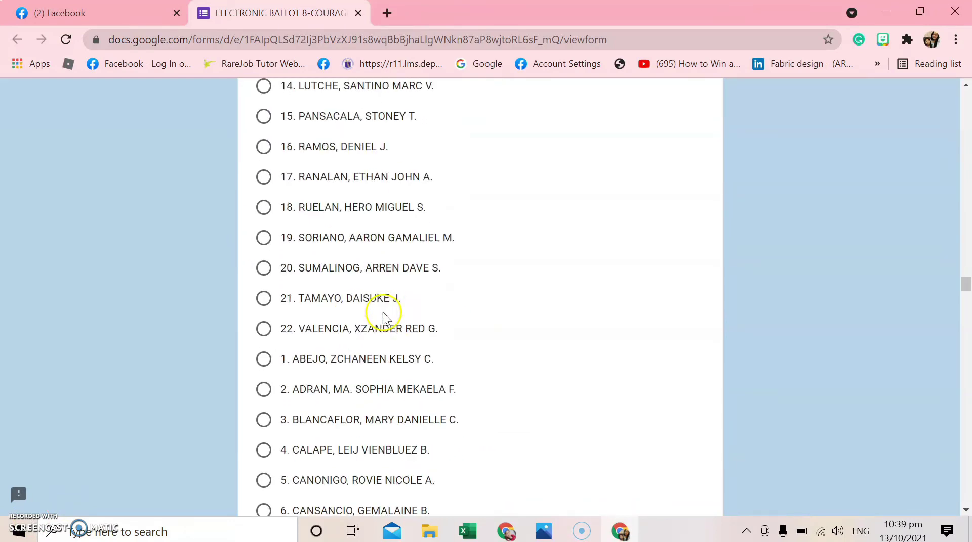
{"action": "scroll", "coordinate": [383, 318], "scroll_direction": "down", "scroll_amount": 5}
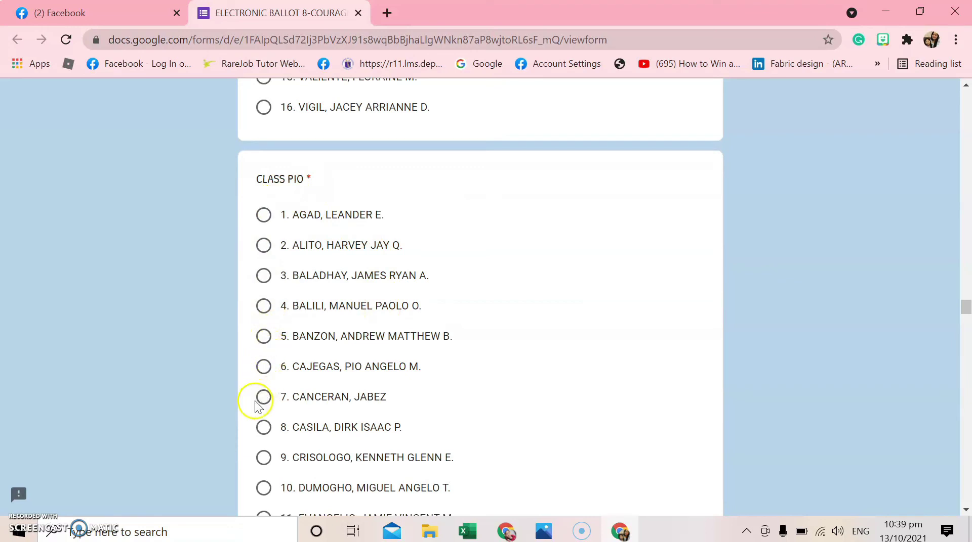
{"action": "left_click", "coordinate": [264, 428]}
{"action": "scroll", "coordinate": [386, 419], "scroll_direction": "down", "scroll_amount": 18}
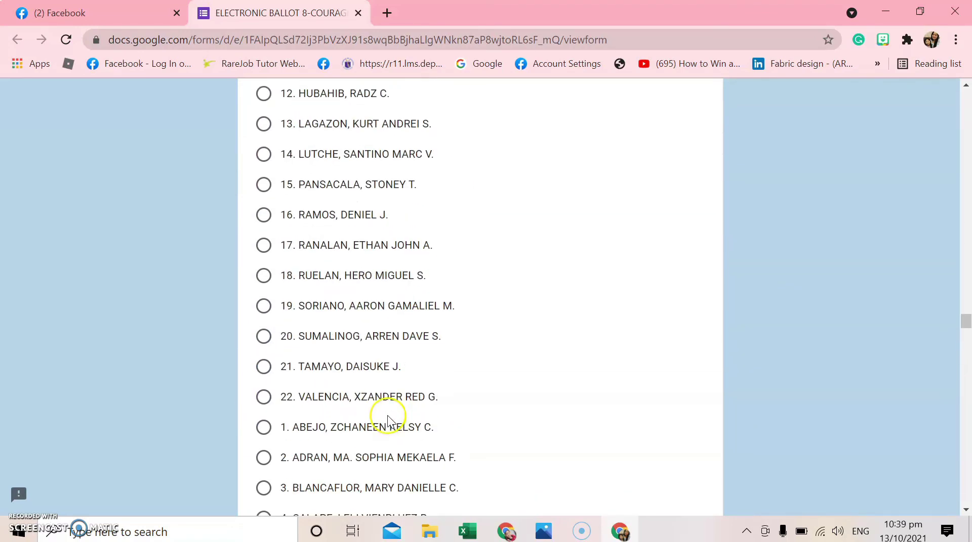
{"action": "scroll", "coordinate": [388, 420], "scroll_direction": "down", "scroll_amount": 20}
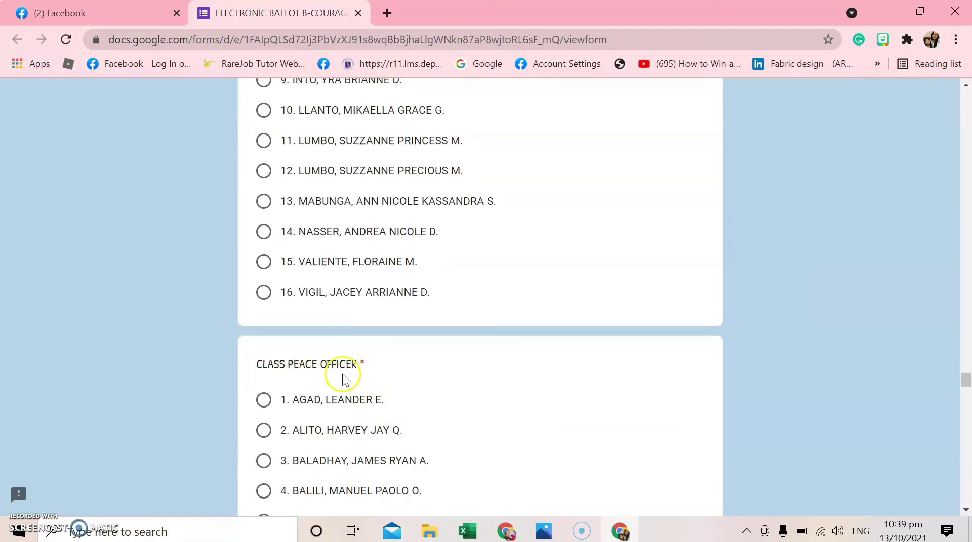
{"action": "scroll", "coordinate": [343, 379], "scroll_direction": "down", "scroll_amount": 6}
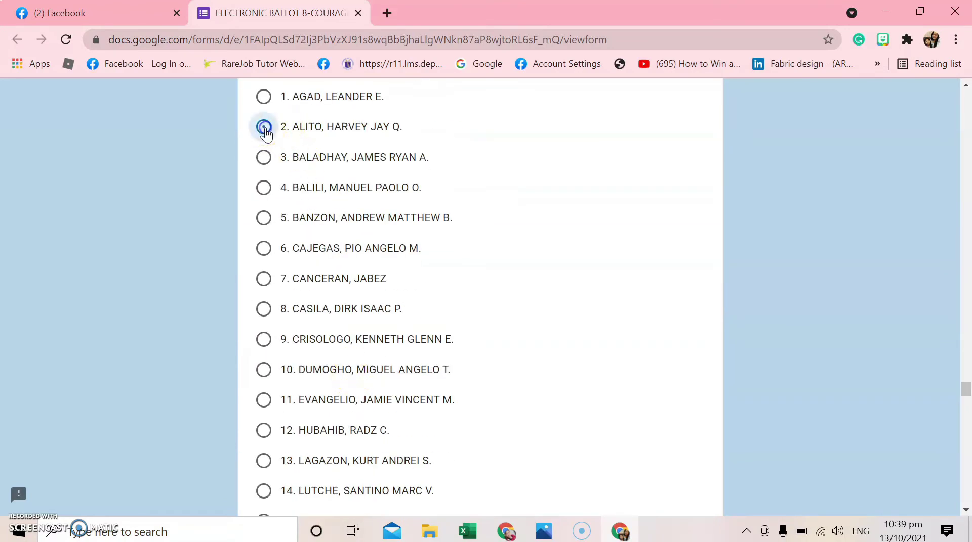
{"action": "scroll", "coordinate": [317, 337], "scroll_direction": "down", "scroll_amount": 20}
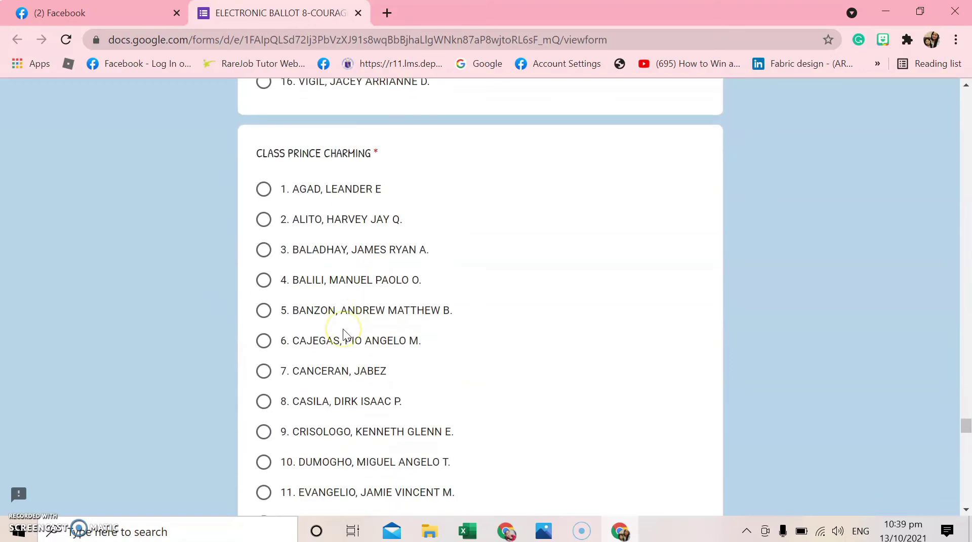
{"action": "scroll", "coordinate": [354, 188], "scroll_direction": "down", "scroll_amount": 6}
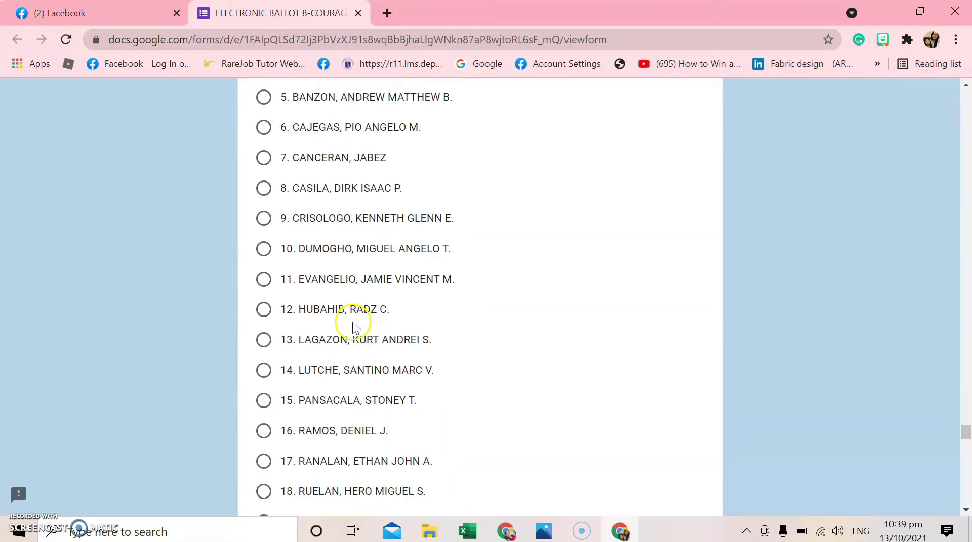
{"action": "scroll", "coordinate": [354, 326], "scroll_direction": "down", "scroll_amount": 2}
Vote for candidate 16 for CLASS PRINCE CHARMING and in the final list, then submit
{"action": "left_click", "coordinate": [263, 260]}
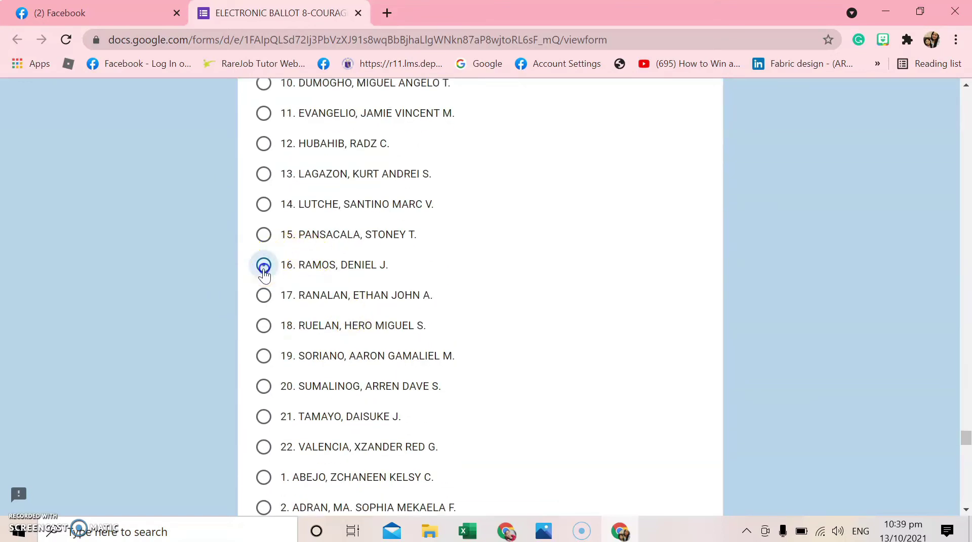
{"action": "scroll", "coordinate": [434, 320], "scroll_direction": "down", "scroll_amount": 13}
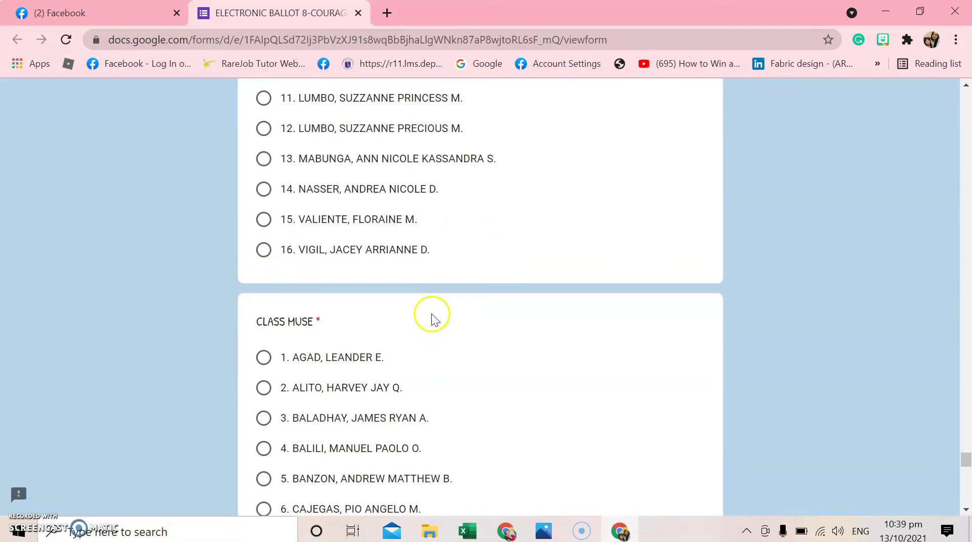
{"action": "scroll", "coordinate": [434, 320], "scroll_direction": "down", "scroll_amount": 3}
{"action": "scroll", "coordinate": [375, 217], "scroll_direction": "down", "scroll_amount": 6}
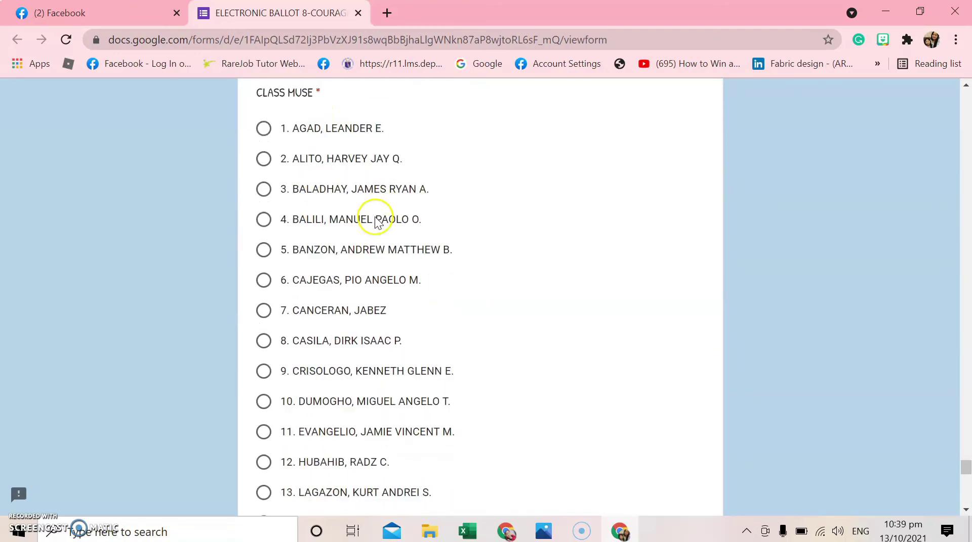
{"action": "scroll", "coordinate": [375, 223], "scroll_direction": "down", "scroll_amount": 10}
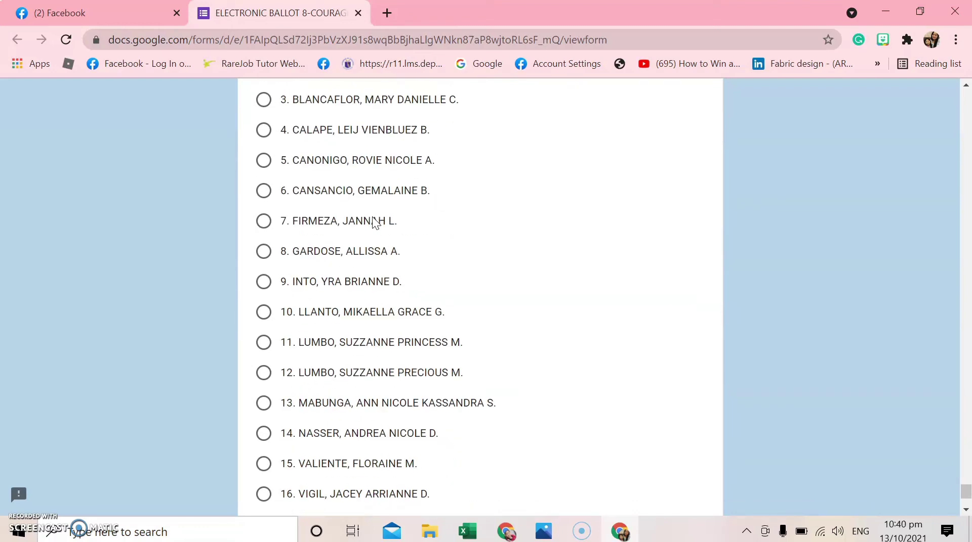
{"action": "scroll", "coordinate": [375, 223], "scroll_direction": "down", "scroll_amount": 3}
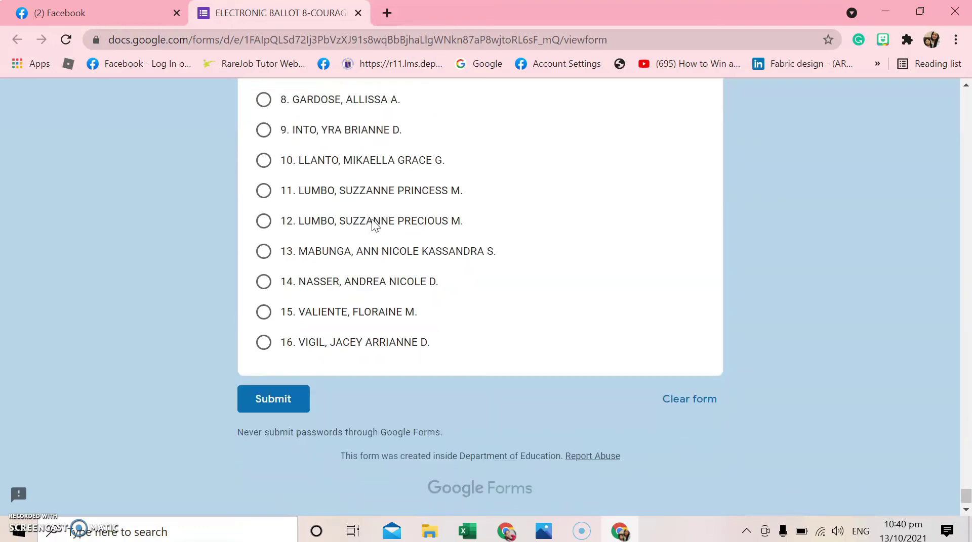
{"action": "left_click", "coordinate": [261, 343]}
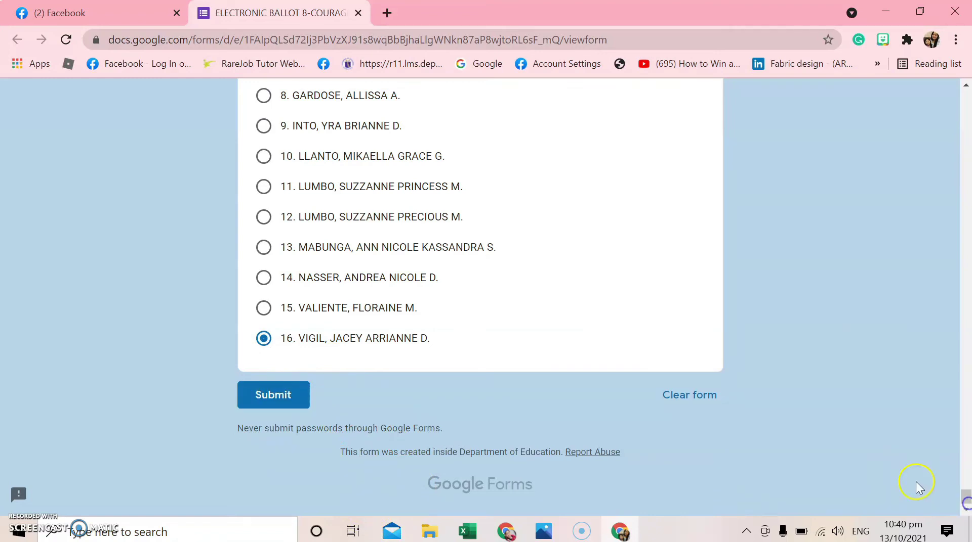
{"action": "left_click", "coordinate": [282, 403]}
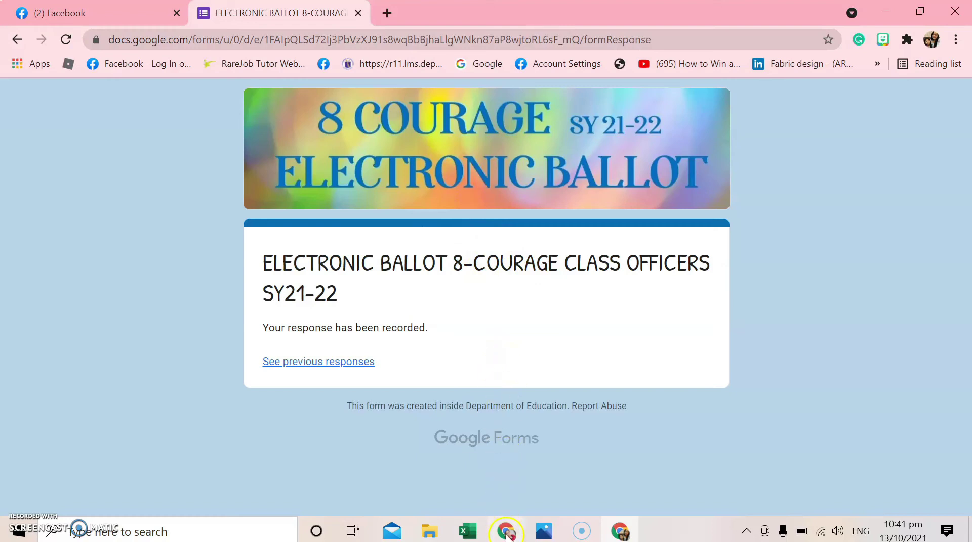
Switch to the other Chrome window showing the New Tab page
{"action": "mouse_move", "coordinate": [508, 534]}
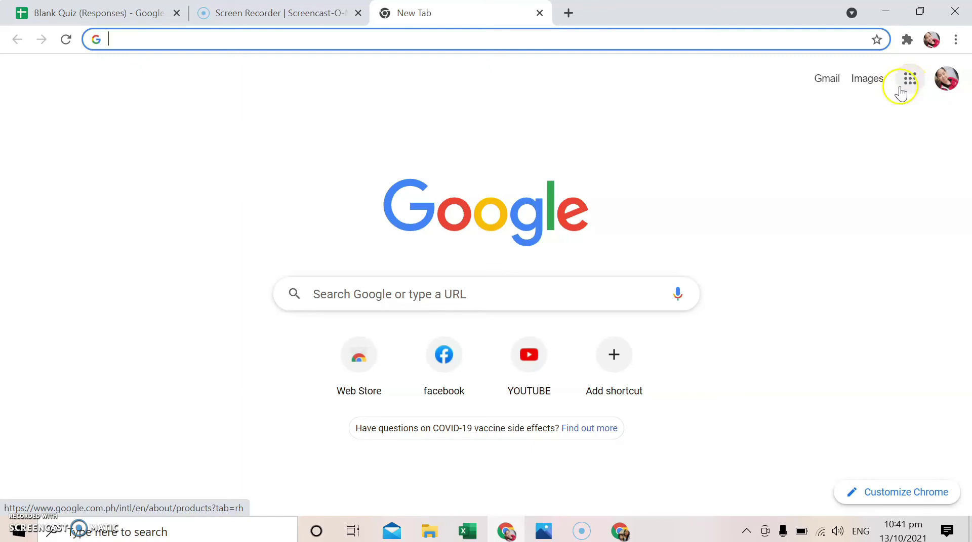
Open the ELECTRONIC BALLOT form through the Google apps grid and view its responses
{"action": "left_click", "coordinate": [909, 82]}
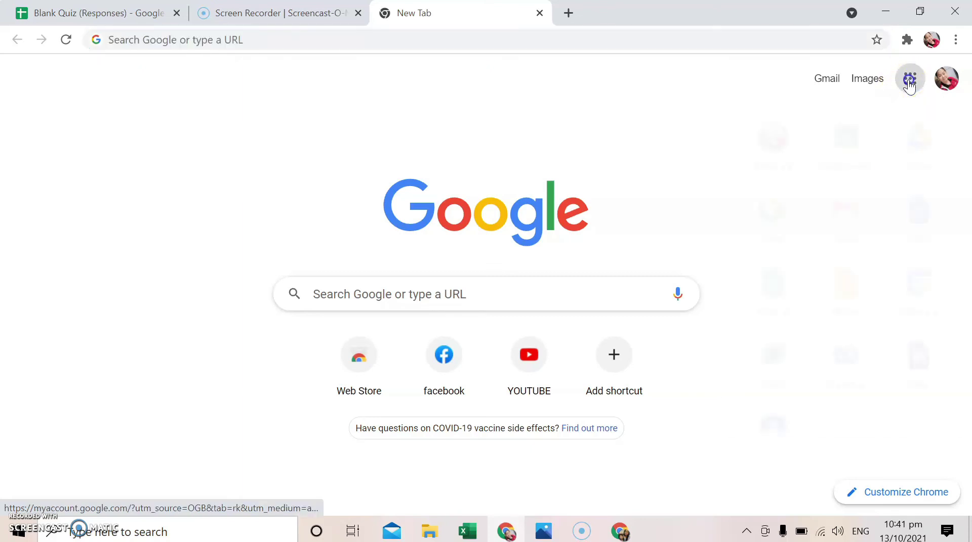
{"action": "scroll", "coordinate": [876, 256], "scroll_direction": "down", "scroll_amount": 5}
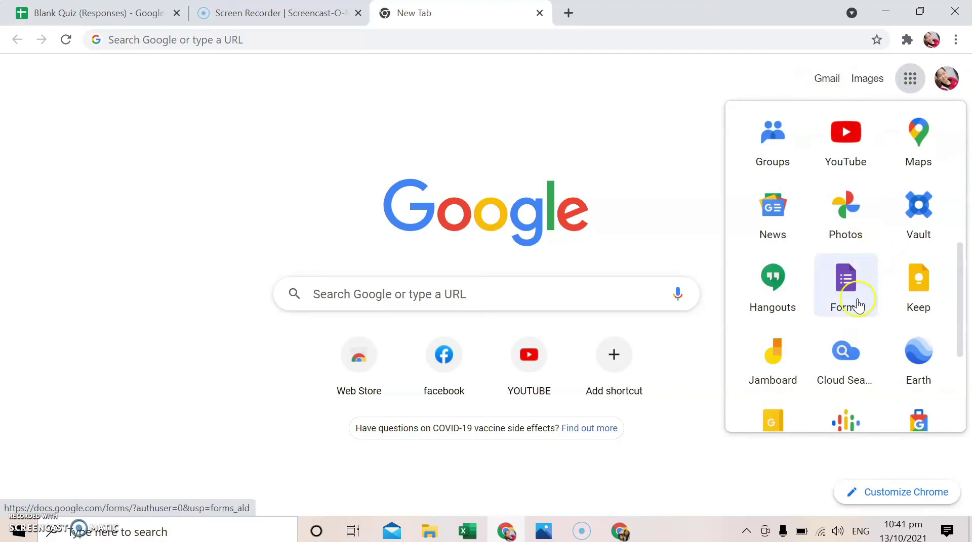
{"action": "left_click", "coordinate": [850, 298]}
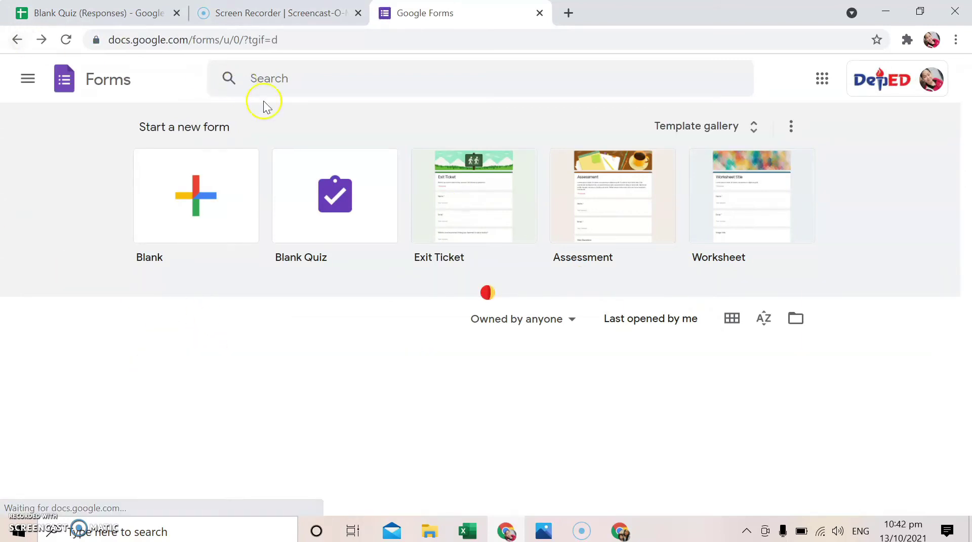
{"action": "scroll", "coordinate": [442, 400], "scroll_direction": "down", "scroll_amount": 2}
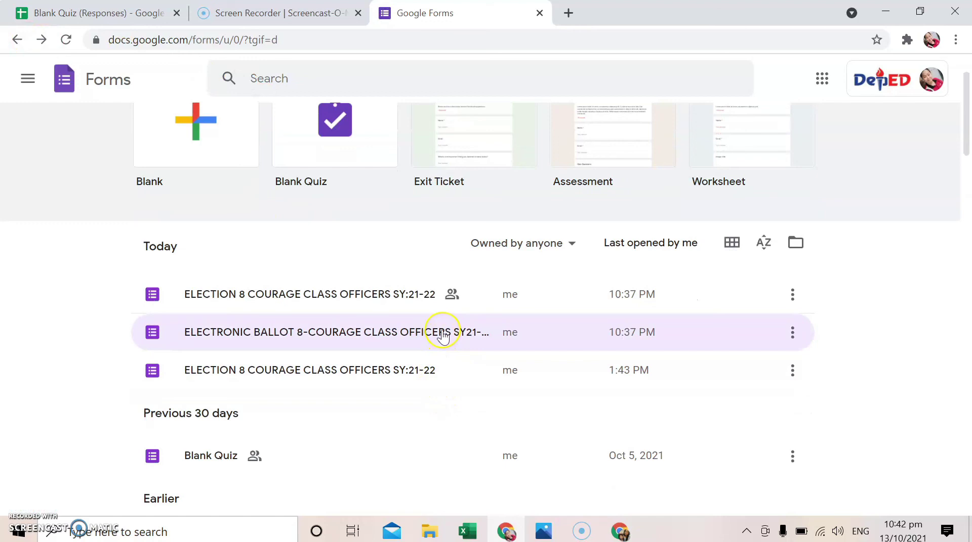
{"action": "left_click", "coordinate": [443, 335]}
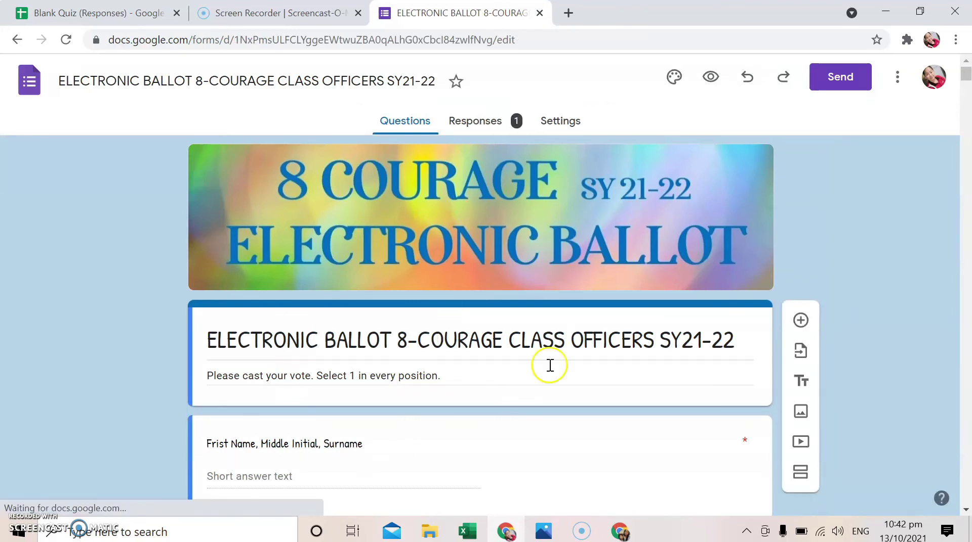
{"action": "left_click", "coordinate": [484, 128]}
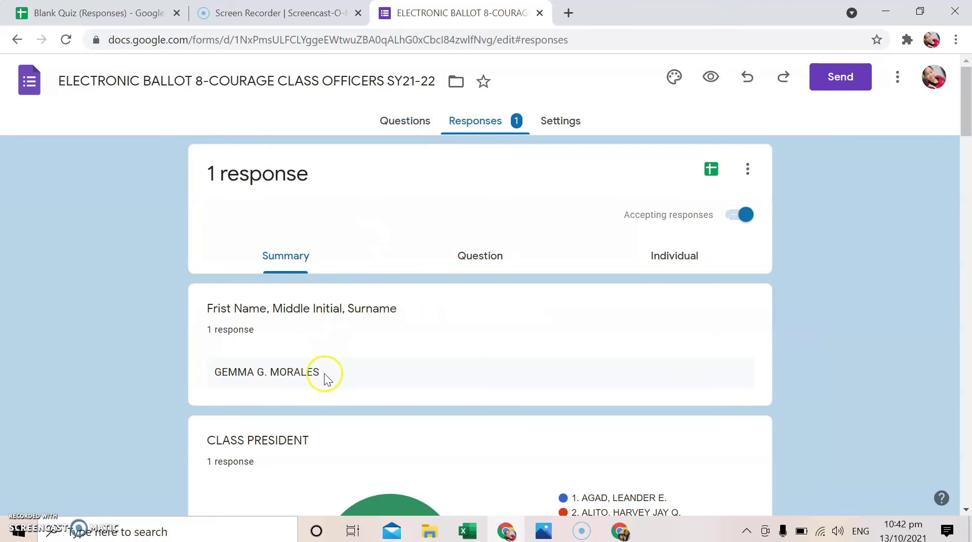
Review the 1-response summary charts for the name answer and each officer position
{"action": "scroll", "coordinate": [388, 418], "scroll_direction": "down", "scroll_amount": 9}
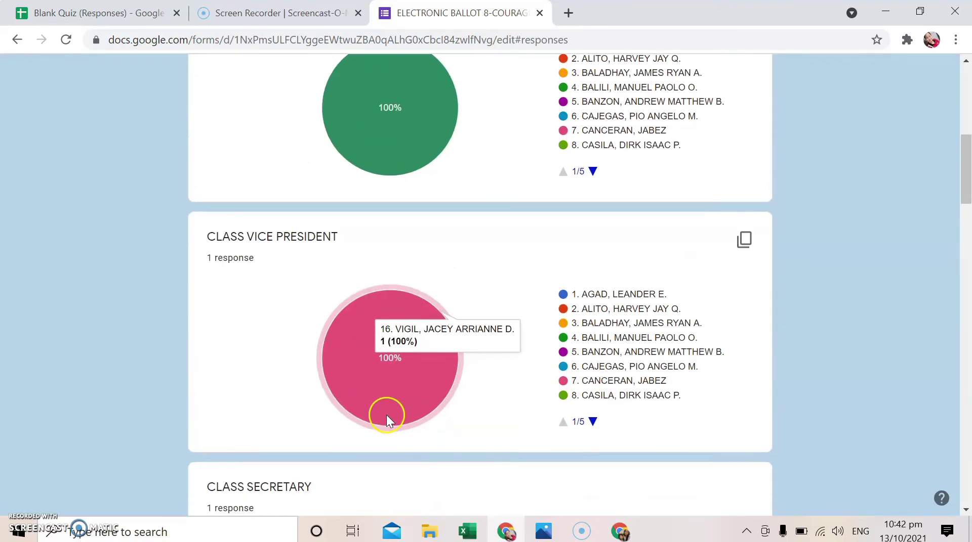
{"action": "scroll", "coordinate": [386, 412], "scroll_direction": "up", "scroll_amount": 8}
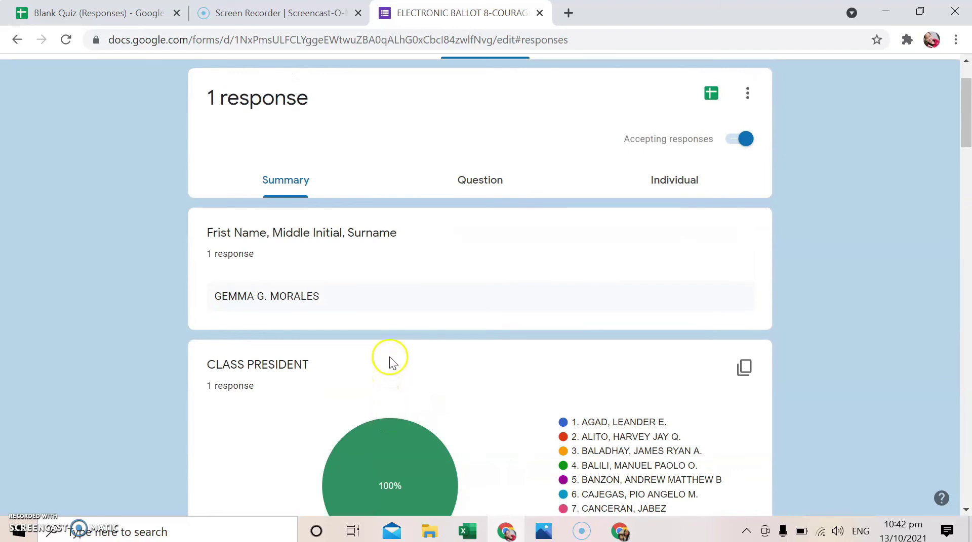
{"action": "scroll", "coordinate": [389, 357], "scroll_direction": "up", "scroll_amount": 2}
{"action": "left_click", "coordinate": [479, 258]}
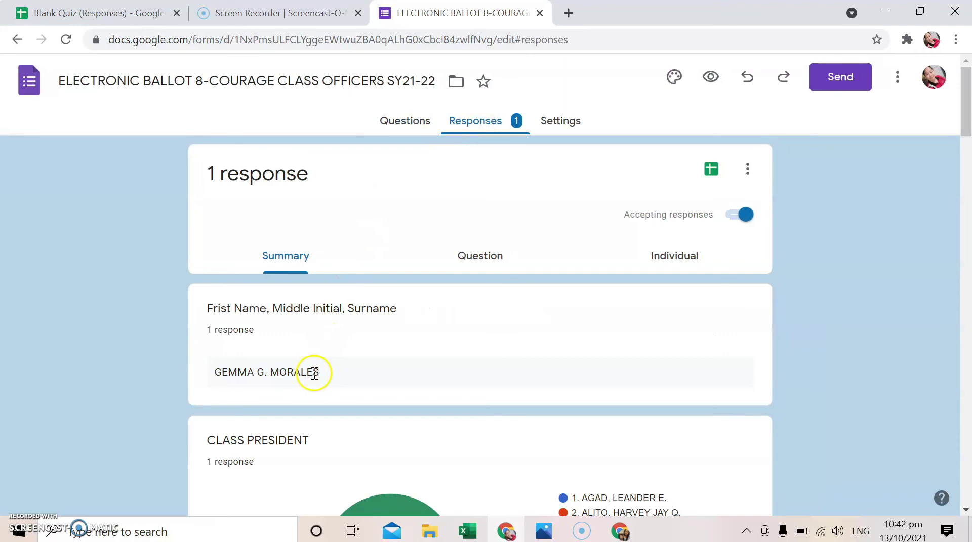
{"action": "scroll", "coordinate": [388, 420], "scroll_direction": "down", "scroll_amount": 9}
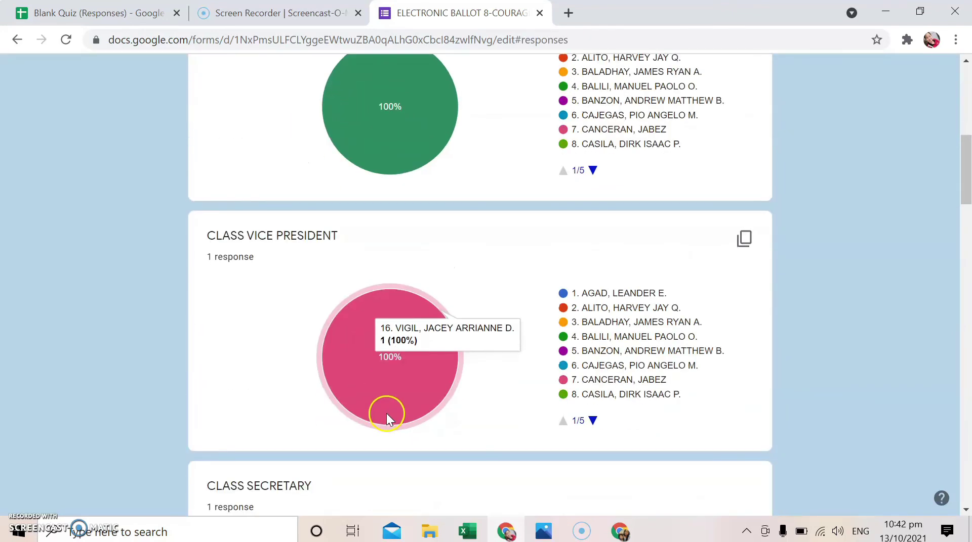
{"action": "scroll", "coordinate": [386, 412], "scroll_direction": "up", "scroll_amount": 8}
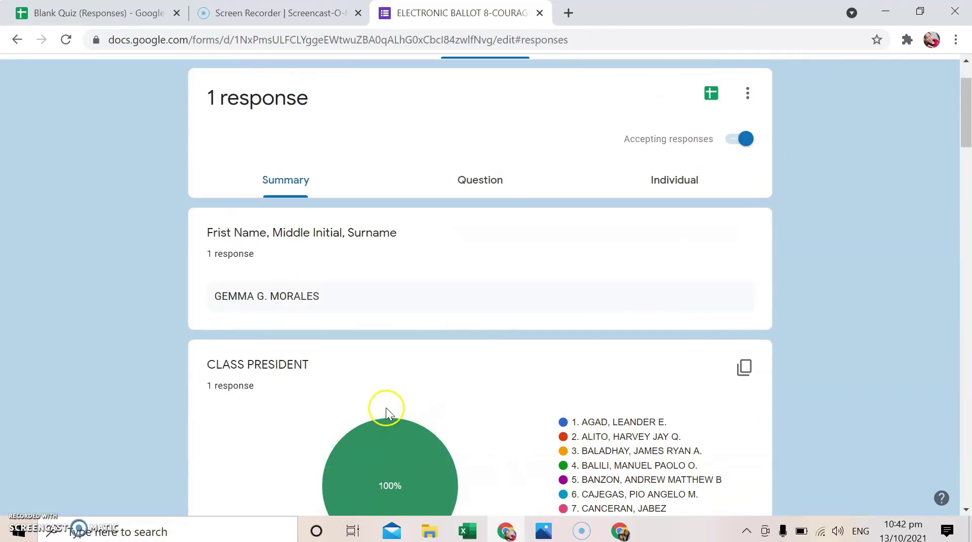
{"action": "scroll", "coordinate": [399, 344], "scroll_direction": "up", "scroll_amount": 2}
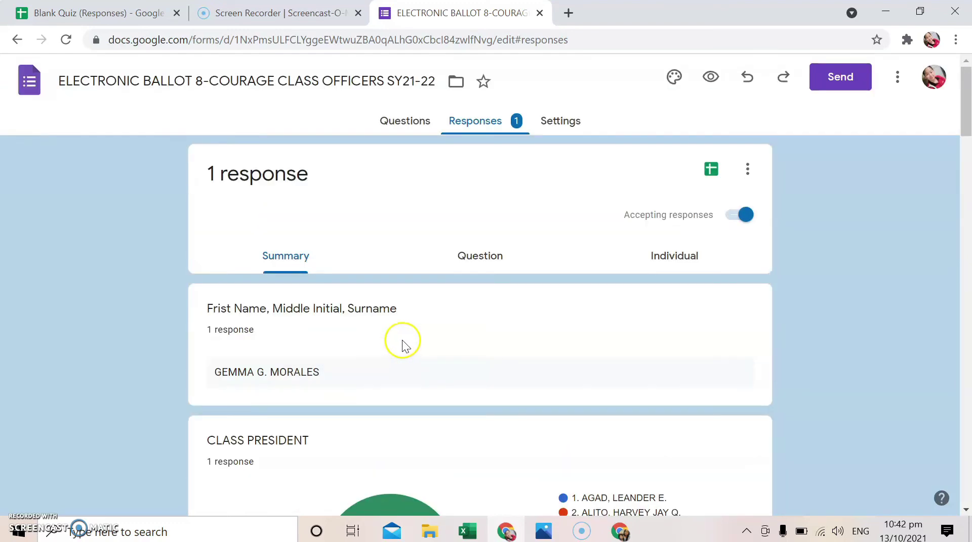
Browse responses by question, then view the single ballot individually as response 1 of 1
{"action": "left_click", "coordinate": [478, 259]}
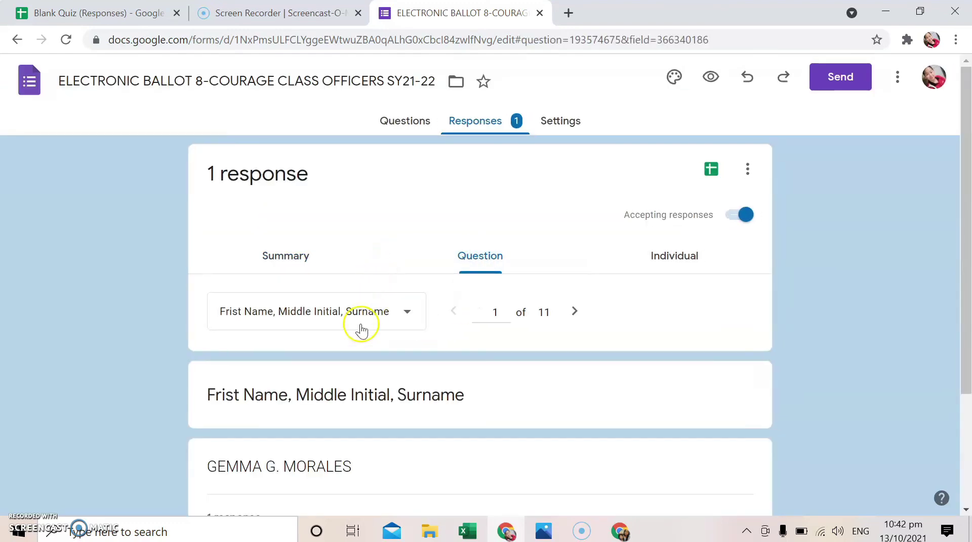
{"action": "scroll", "coordinate": [354, 405], "scroll_direction": "down", "scroll_amount": 3}
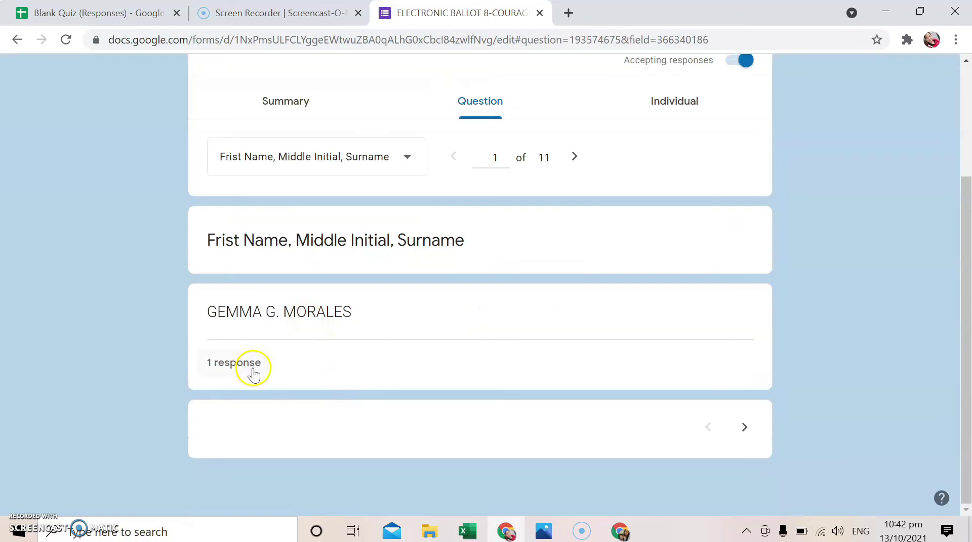
{"action": "scroll", "coordinate": [607, 248], "scroll_direction": "up", "scroll_amount": 3}
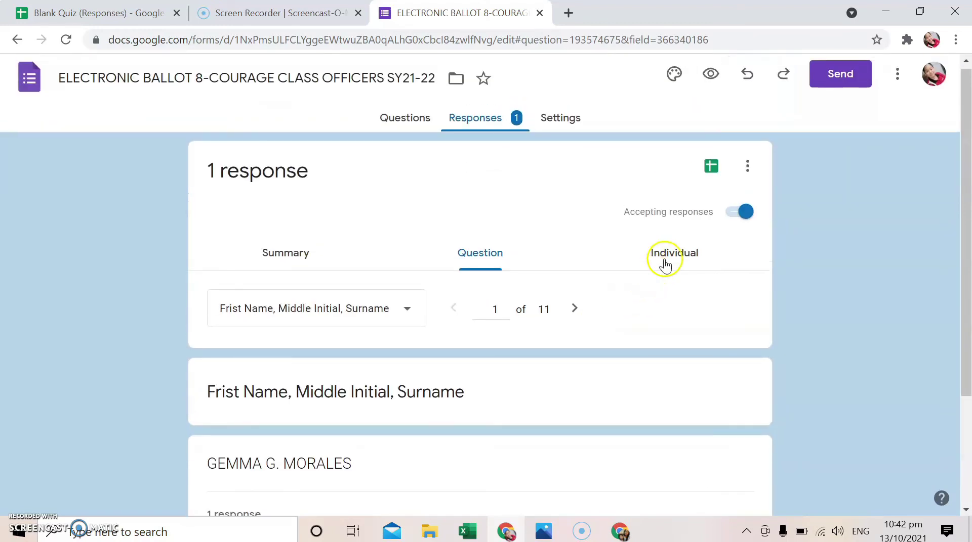
{"action": "left_click", "coordinate": [664, 263]}
{"action": "scroll", "coordinate": [374, 389], "scroll_direction": "down", "scroll_amount": 5}
{"action": "scroll", "coordinate": [336, 343], "scroll_direction": "down", "scroll_amount": 7}
{"action": "scroll", "coordinate": [318, 408], "scroll_direction": "up", "scroll_amount": 12}
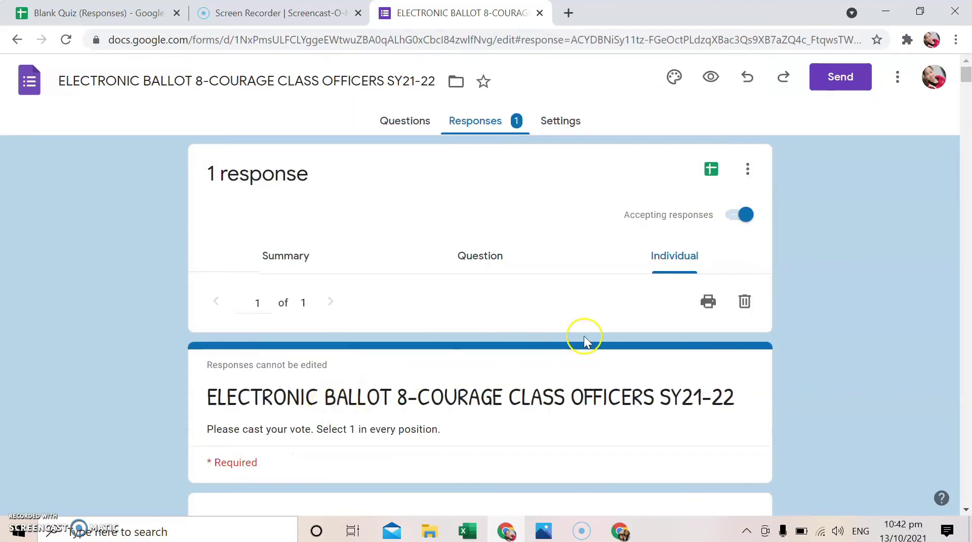
Link the form's responses to a newly created Google Sheets spreadsheet
{"action": "left_click", "coordinate": [711, 170]}
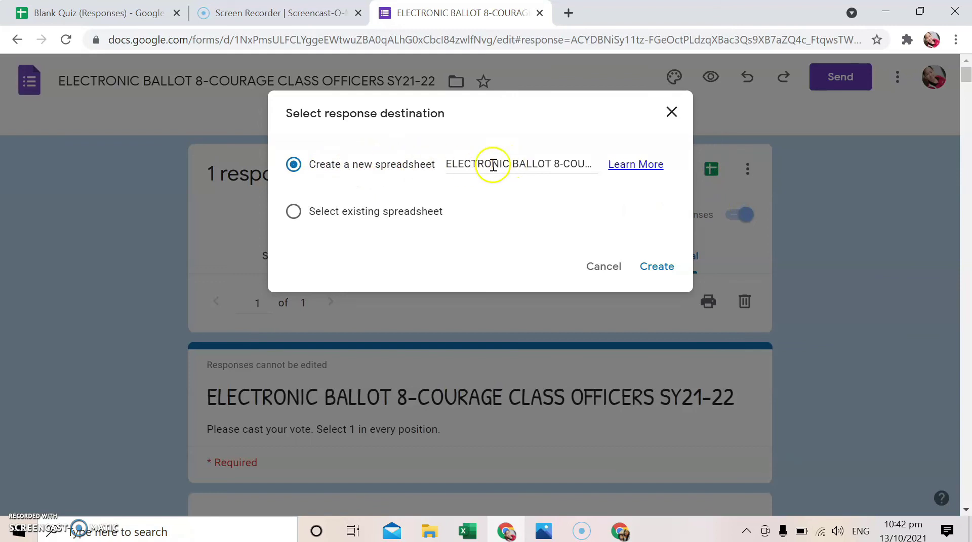
{"action": "left_click", "coordinate": [658, 267]}
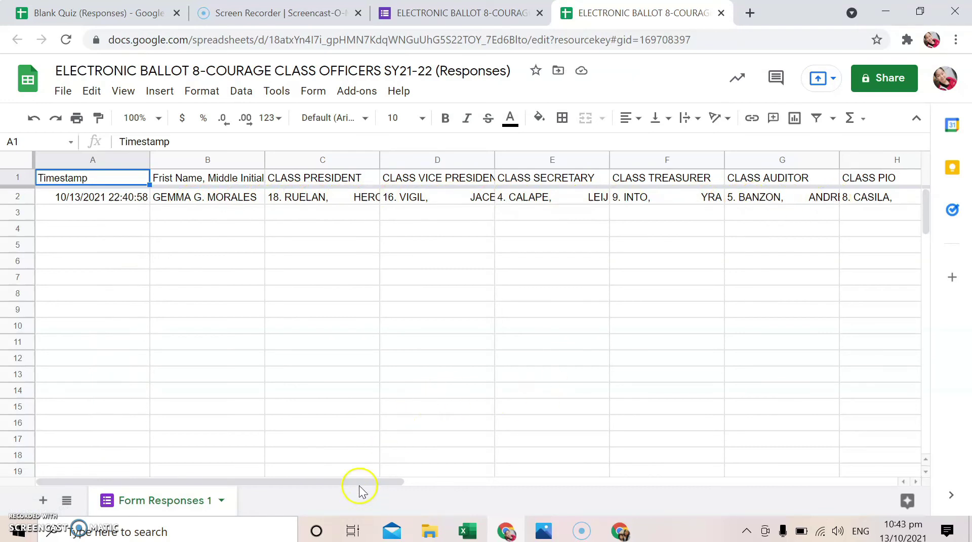
{"action": "left_click", "coordinate": [313, 179]}
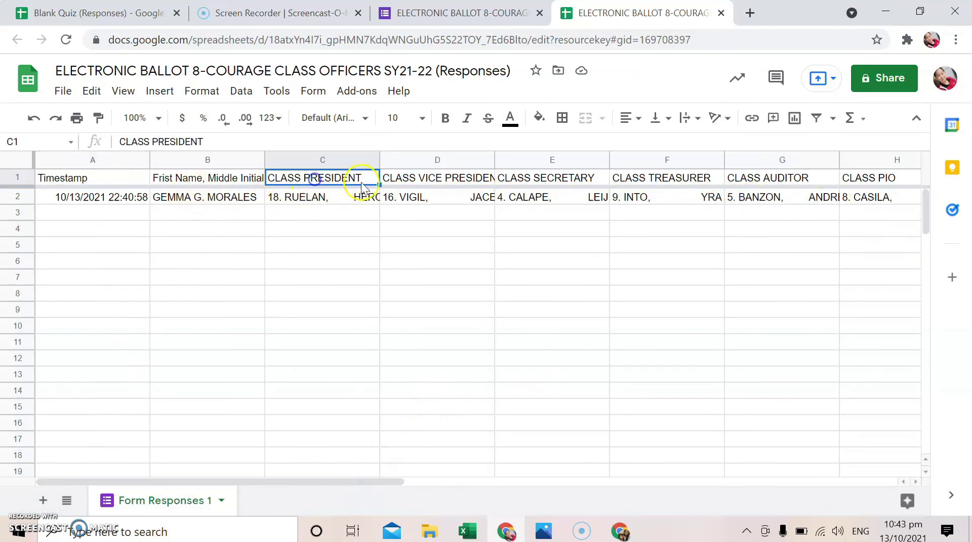
{"action": "left_click", "coordinate": [433, 183]}
{"action": "left_click", "coordinate": [520, 183]}
{"action": "left_click", "coordinate": [645, 180]}
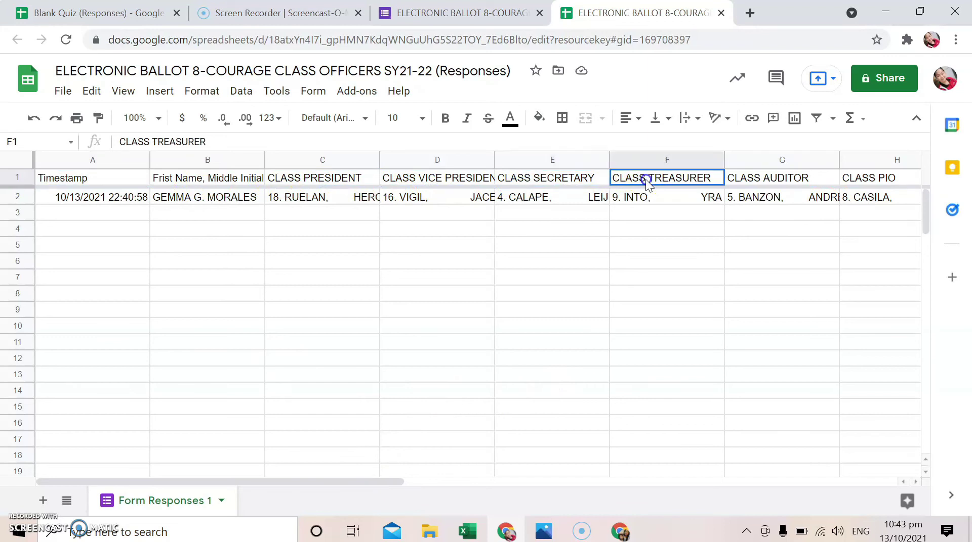
{"action": "left_click", "coordinate": [770, 180]}
{"action": "left_click_drag", "start_coordinate": [402, 482], "coordinate": [719, 470]}
{"action": "left_click", "coordinate": [669, 184]}
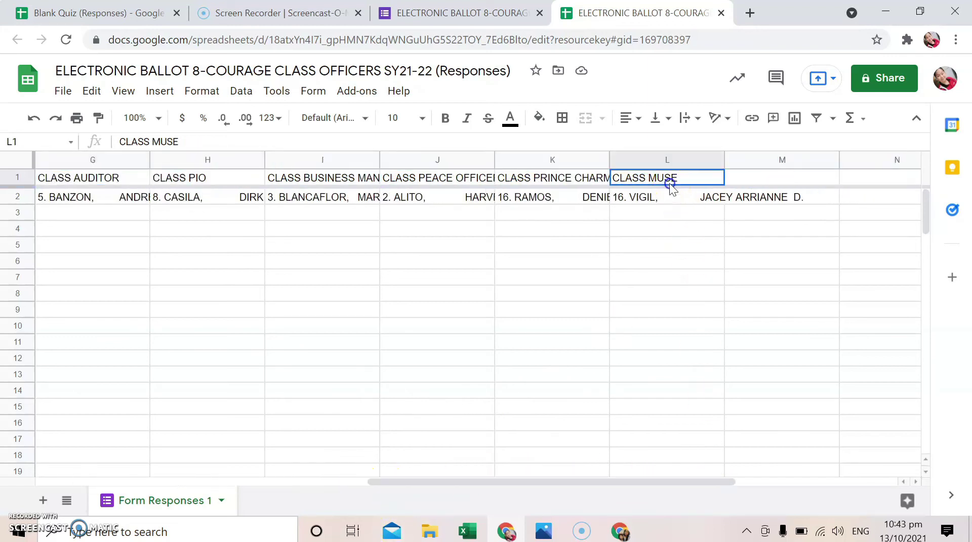
{"action": "left_click_drag", "start_coordinate": [597, 481], "coordinate": [136, 475]}
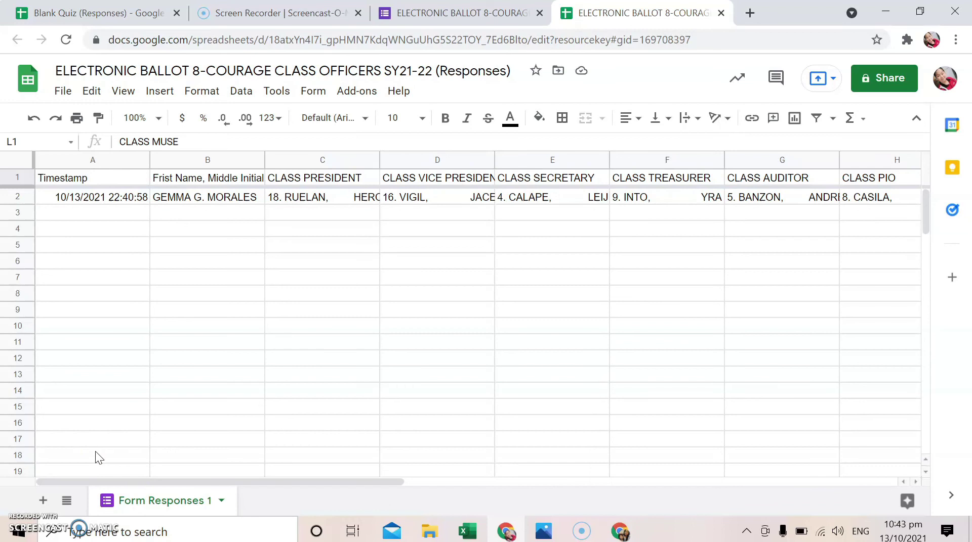
{"action": "left_click", "coordinate": [104, 12]}
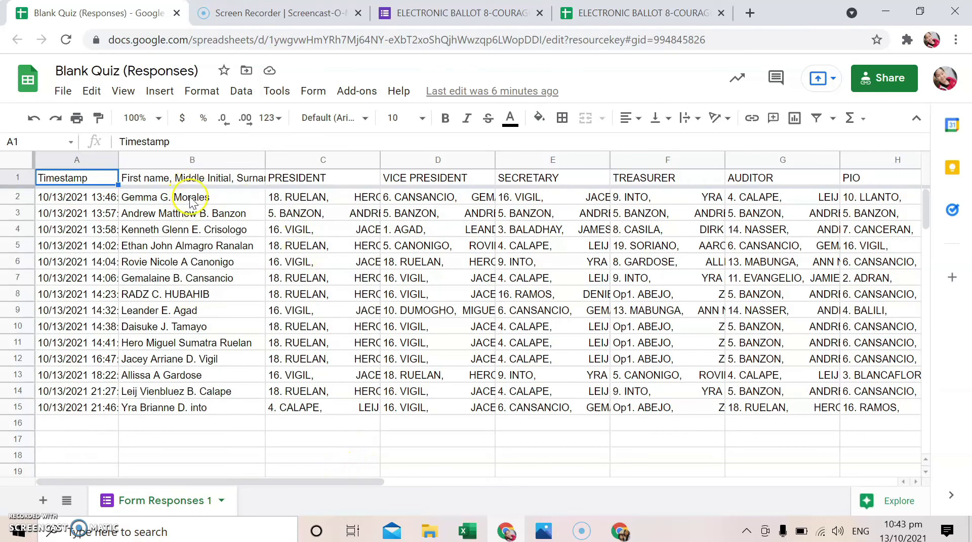
Check respondent names B8–B10, look over Messenger conversations, then open the ballot form's responses
{"action": "left_click_drag", "start_coordinate": [188, 293], "coordinate": [191, 328]}
{"action": "left_click", "coordinate": [229, 424]}
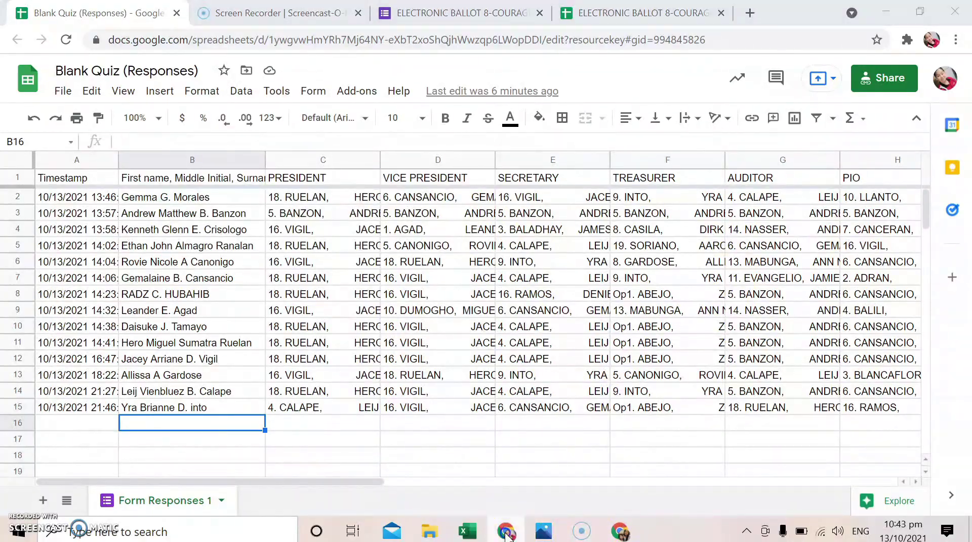
{"action": "left_click", "coordinate": [506, 532]}
{"action": "left_click", "coordinate": [103, 14]}
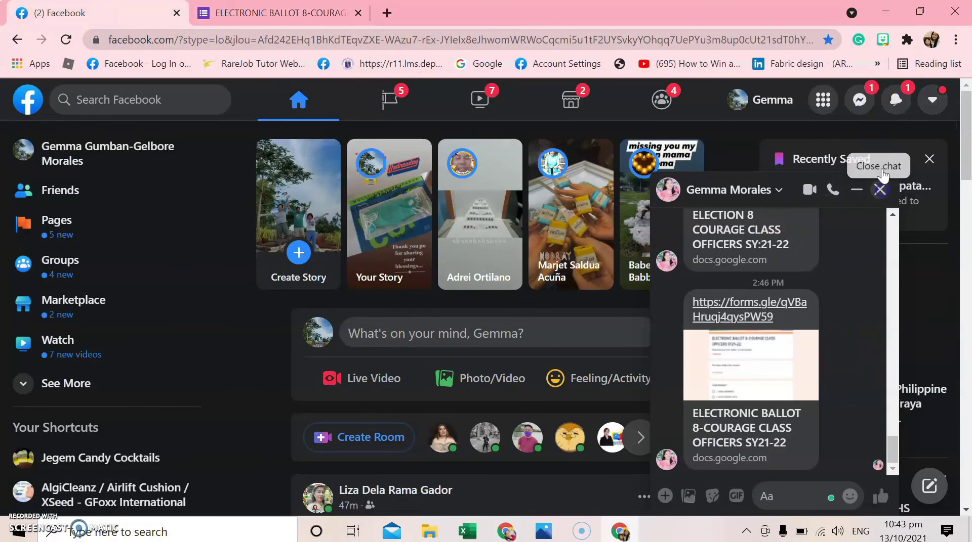
{"action": "left_click", "coordinate": [879, 190]}
{"action": "left_click", "coordinate": [860, 101]}
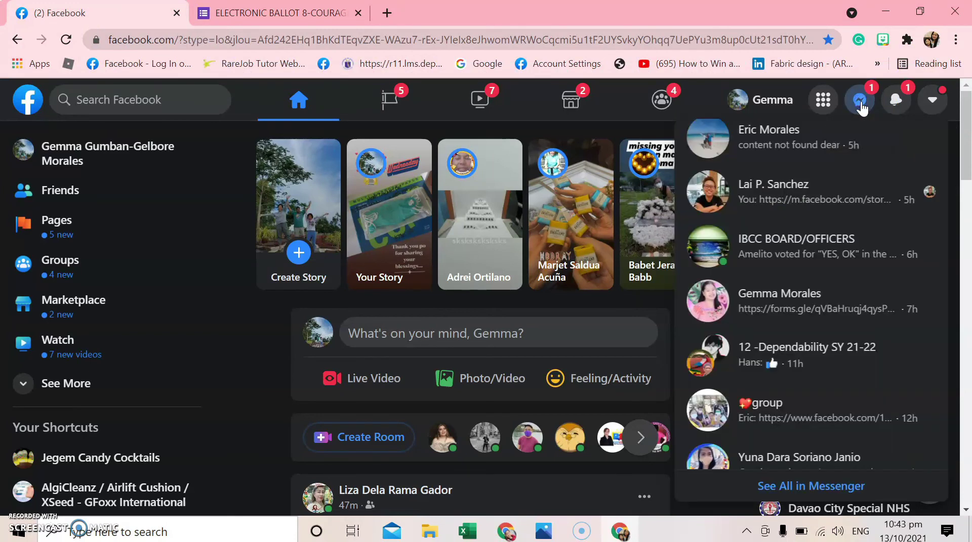
{"action": "left_click", "coordinate": [501, 532]}
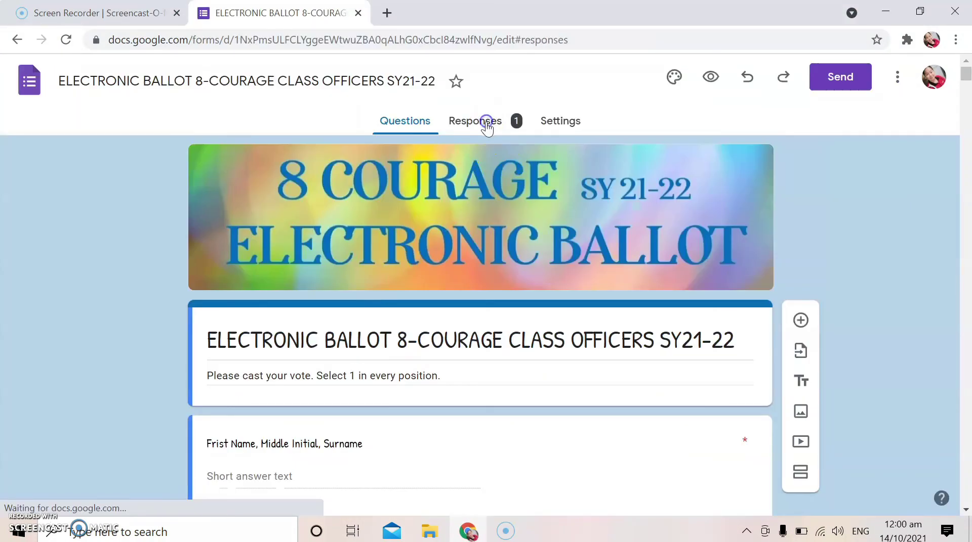
{"action": "left_click", "coordinate": [486, 126]}
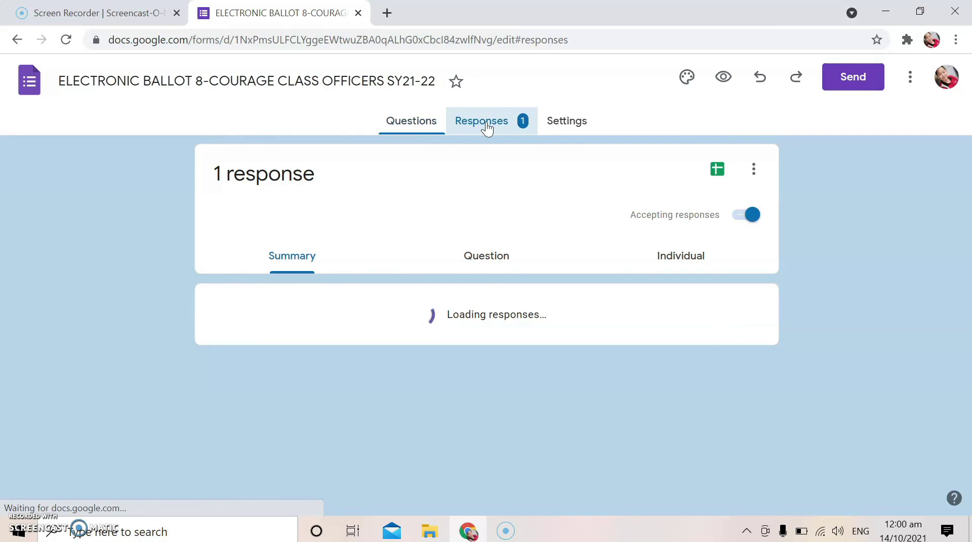
Download the linked ballot responses spreadsheet as a Microsoft Excel (.xlsx) file
{"action": "left_click", "coordinate": [711, 168]}
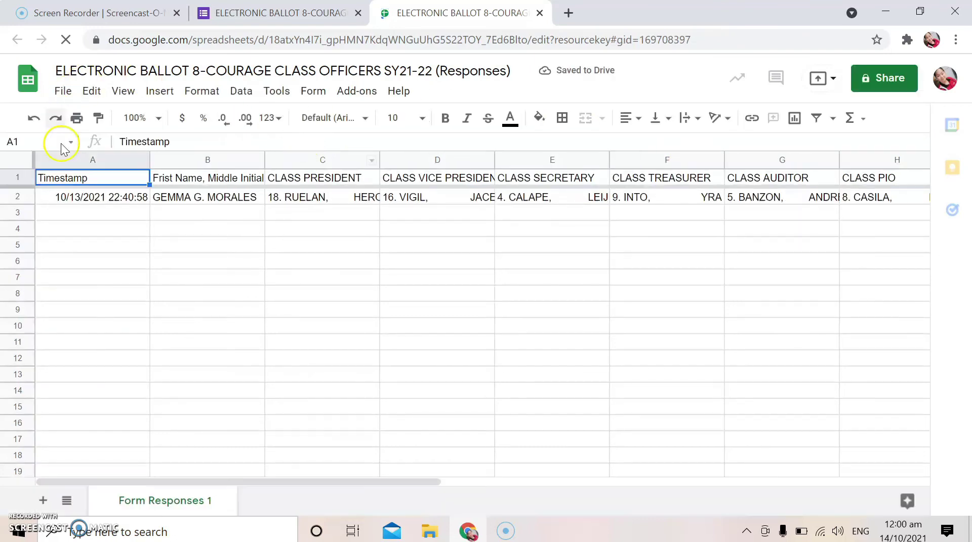
{"action": "left_click", "coordinate": [62, 93]}
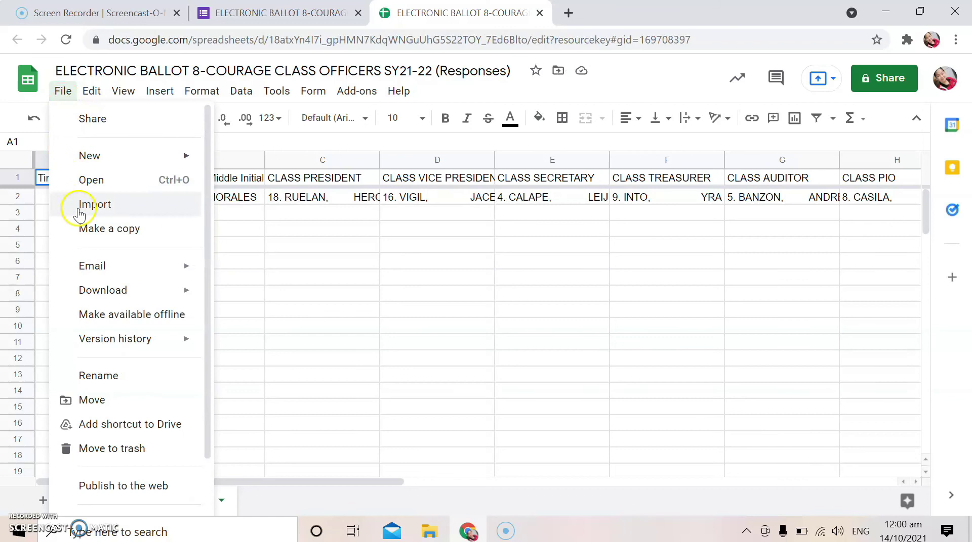
{"action": "mouse_move", "coordinate": [123, 296]}
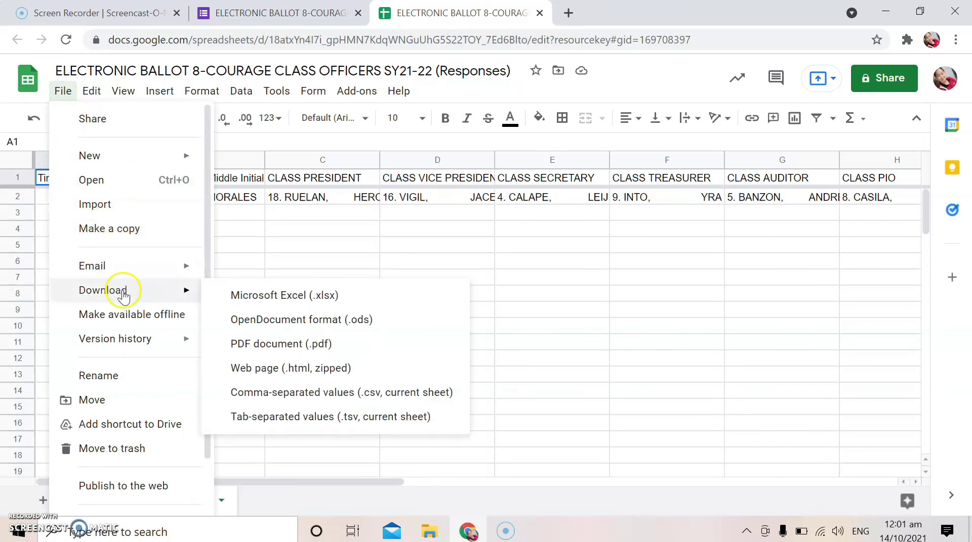
{"action": "left_click", "coordinate": [363, 297]}
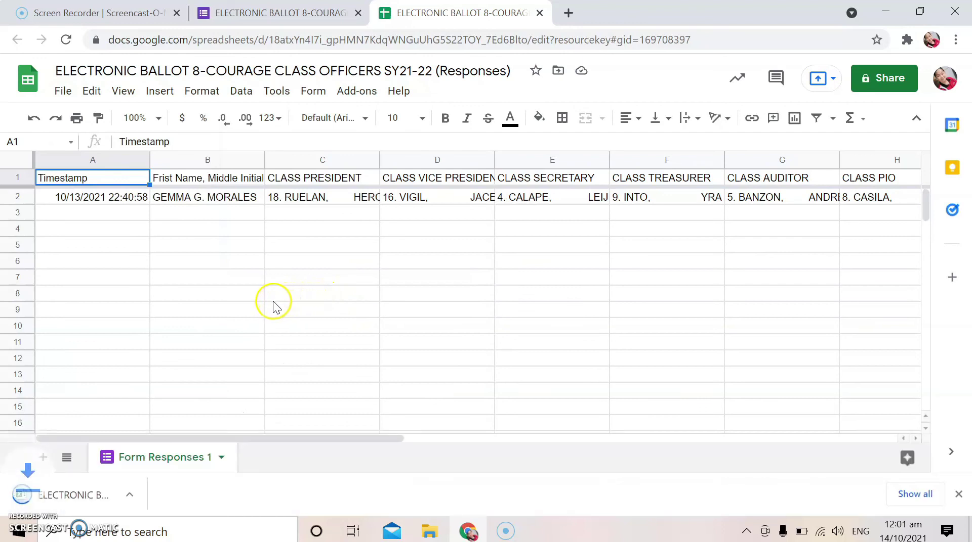
Open the downloaded workbook in Excel and set its page orientation to Landscape
{"action": "left_click", "coordinate": [97, 497]}
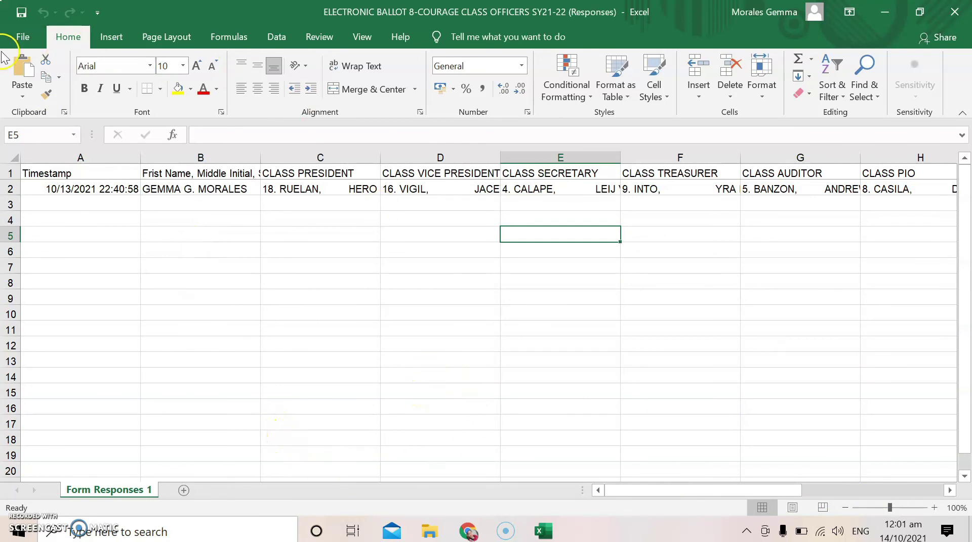
{"action": "left_click", "coordinate": [161, 38]}
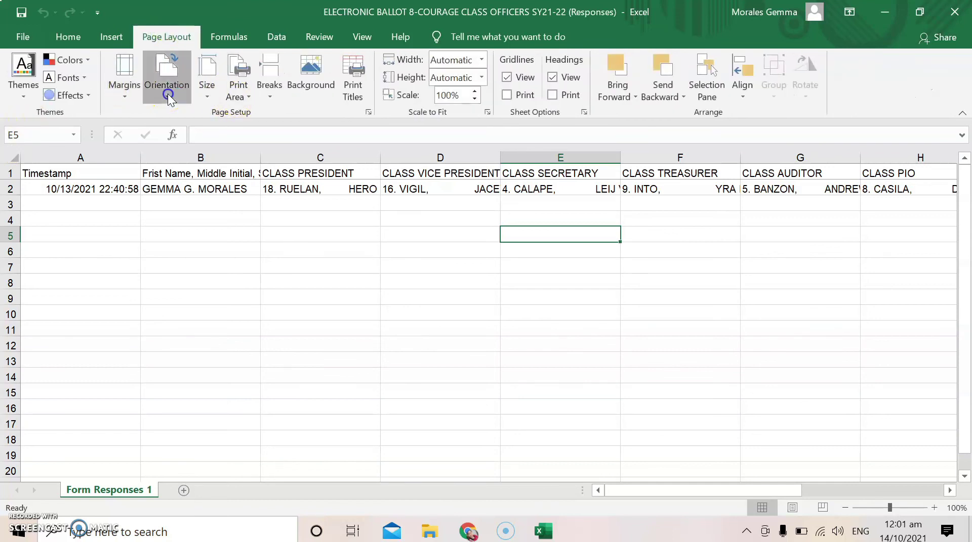
{"action": "left_click", "coordinate": [169, 95]}
{"action": "left_click", "coordinate": [169, 155]}
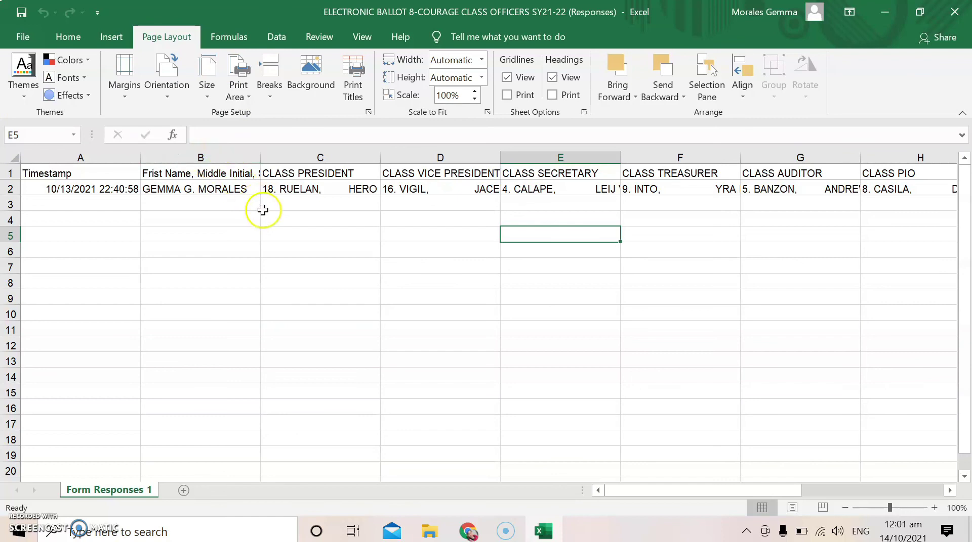
{"action": "left_click", "coordinate": [712, 300]}
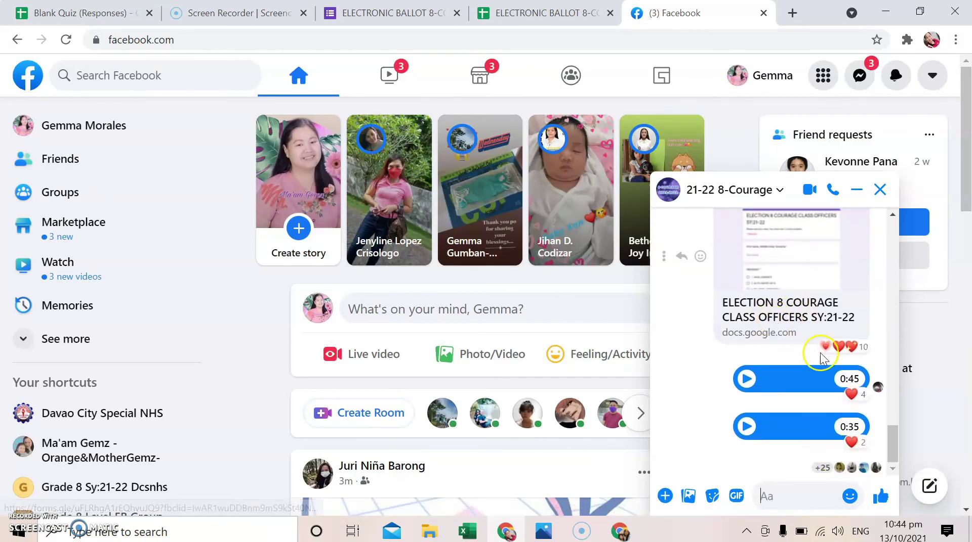
Play the 0:48 voice message in the 21-22 8-Courage group chat
{"action": "scroll", "coordinate": [809, 344], "scroll_direction": "up", "scroll_amount": 8}
{"action": "scroll", "coordinate": [817, 353], "scroll_direction": "down", "scroll_amount": 1}
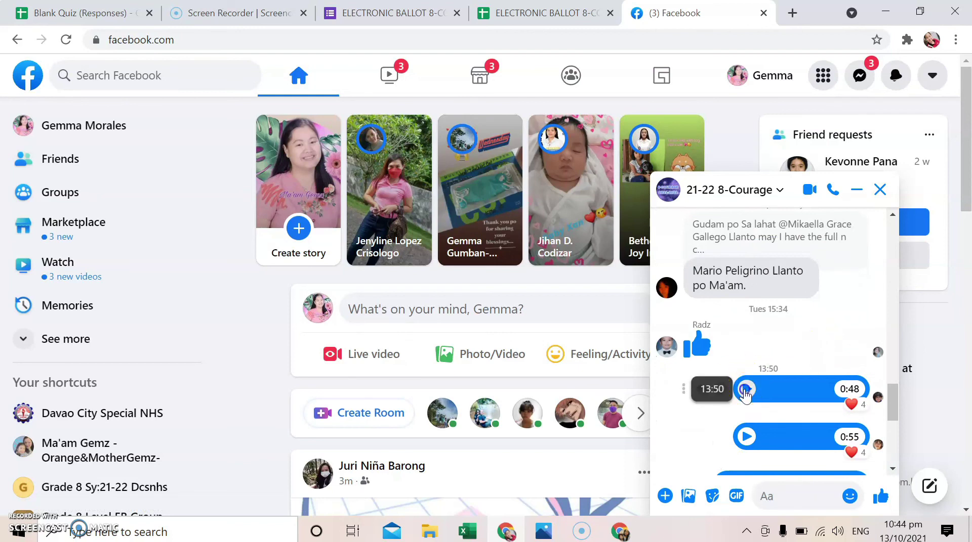
{"action": "left_click", "coordinate": [745, 389]}
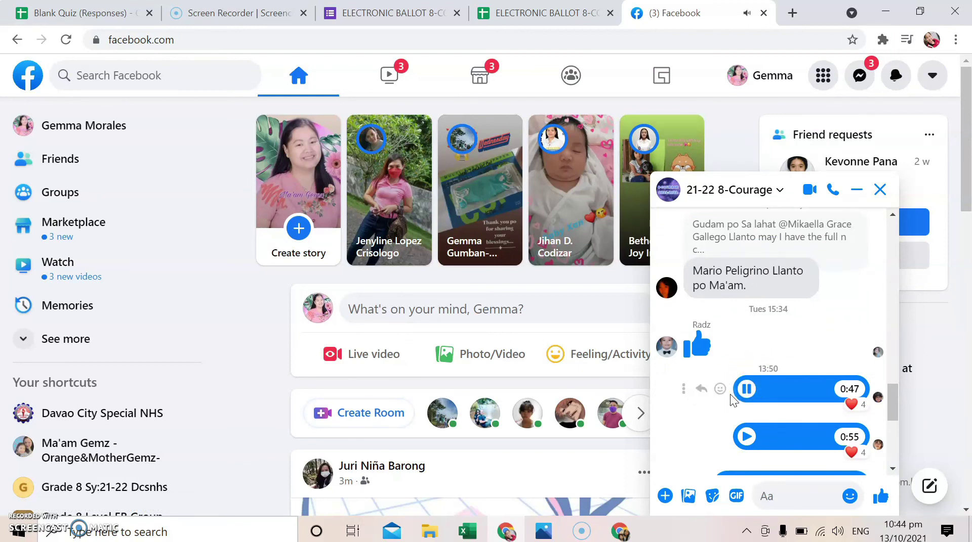
{"action": "scroll", "coordinate": [777, 354], "scroll_direction": "up", "scroll_amount": 5}
{"action": "scroll", "coordinate": [779, 357], "scroll_direction": "down", "scroll_amount": 5}
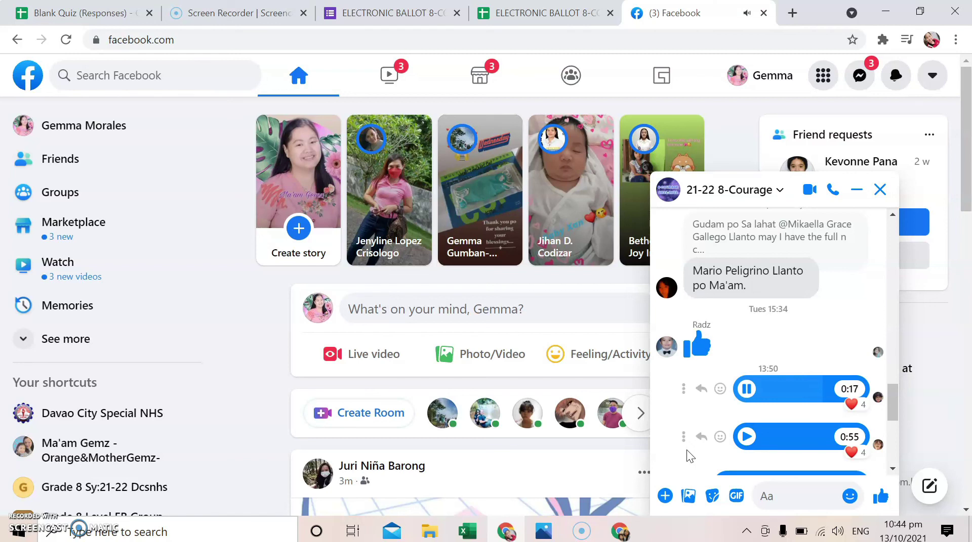
{"action": "scroll", "coordinate": [689, 456], "scroll_direction": "down", "scroll_amount": 3}
{"action": "mouse_move", "coordinate": [869, 357]}
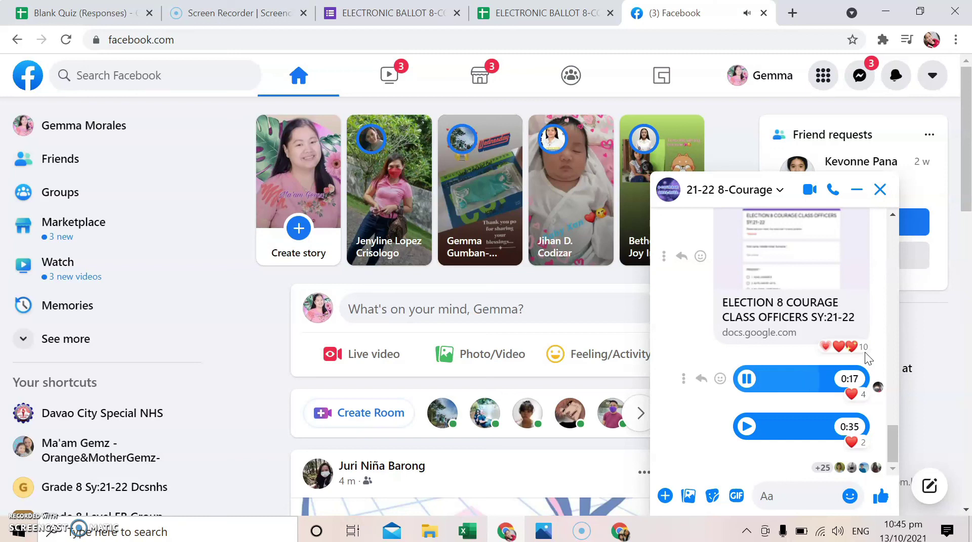
{"action": "left_click", "coordinate": [877, 358]}
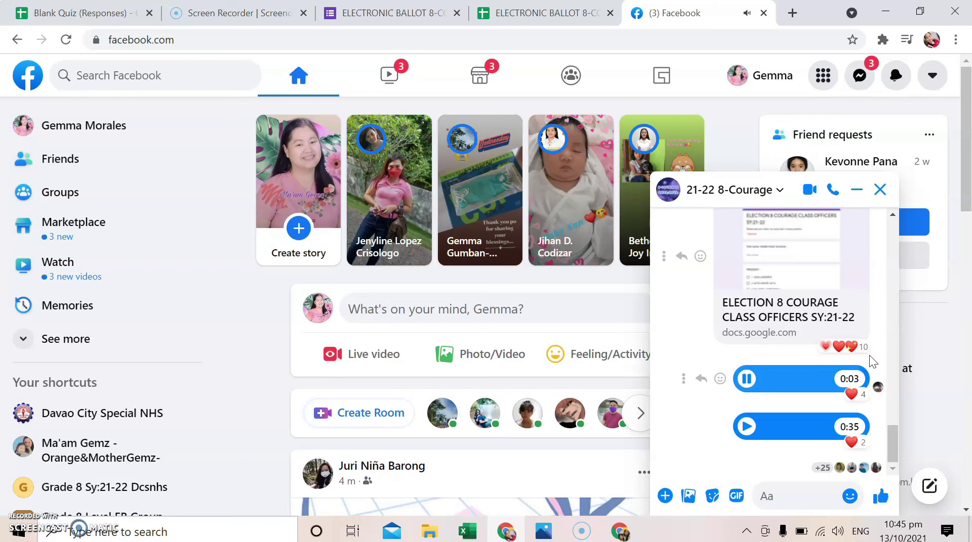
Play the chat's second voice message, then return to the ballot's individual response view
{"action": "left_click", "coordinate": [770, 426]}
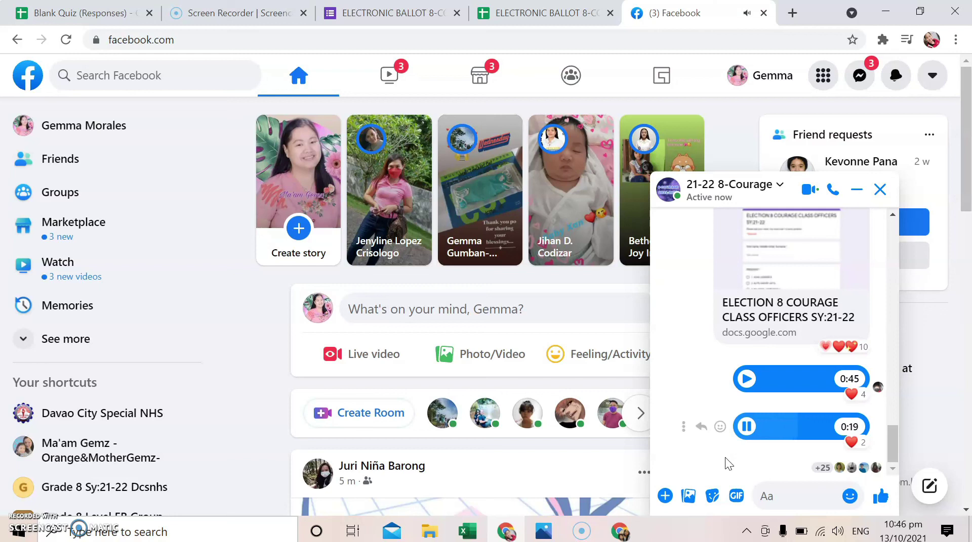
{"action": "left_click", "coordinate": [727, 462]}
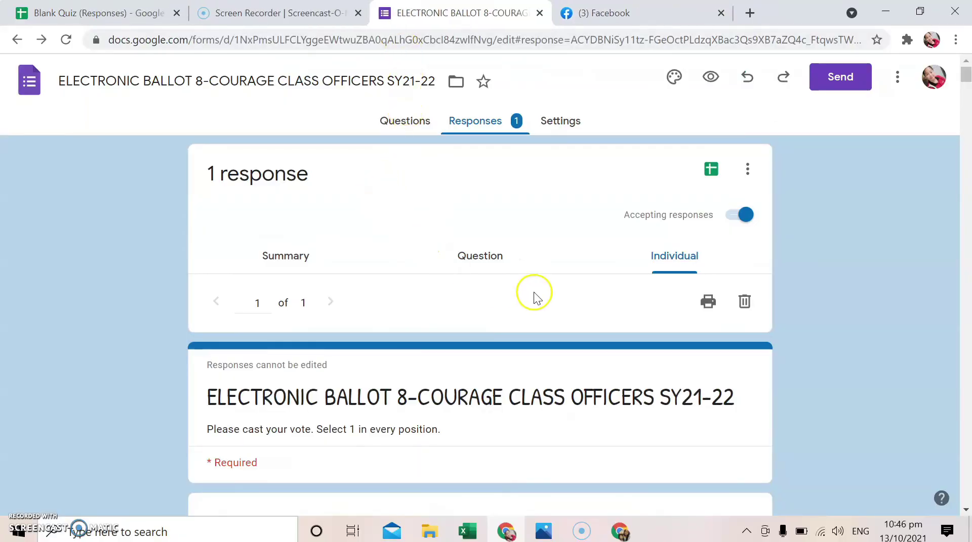
Turn Accepting responses off and back on, then open the linked responses spreadsheet
{"action": "left_click", "coordinate": [731, 218]}
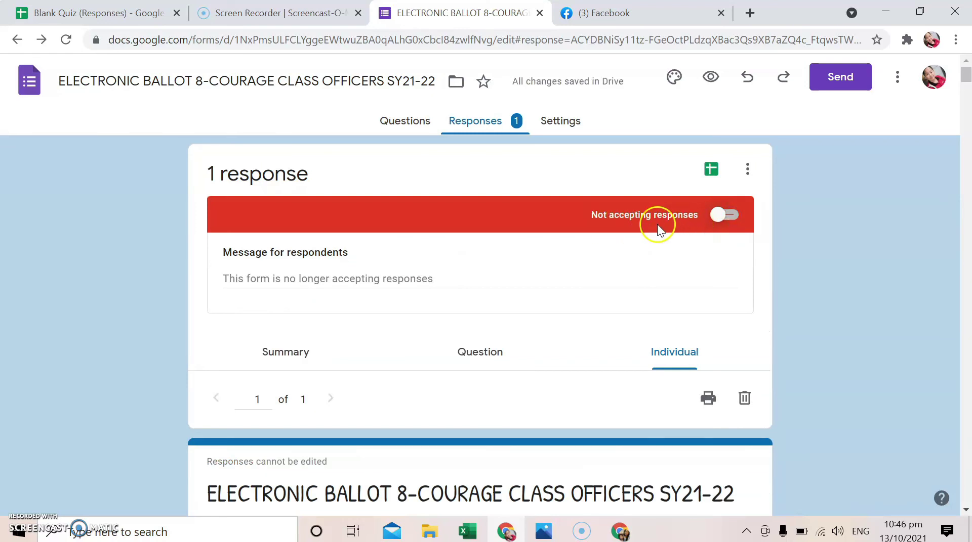
{"action": "left_click", "coordinate": [728, 218]}
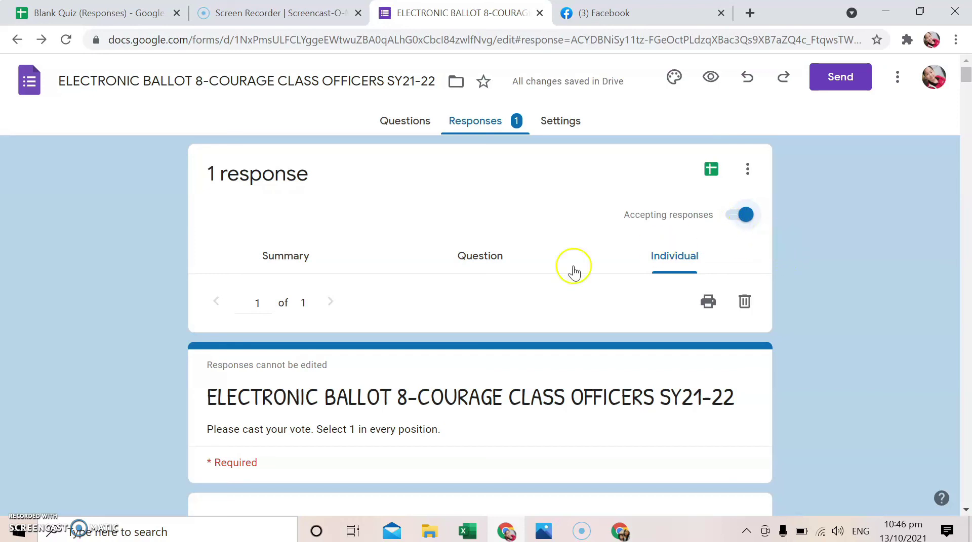
{"action": "left_click", "coordinate": [712, 170]}
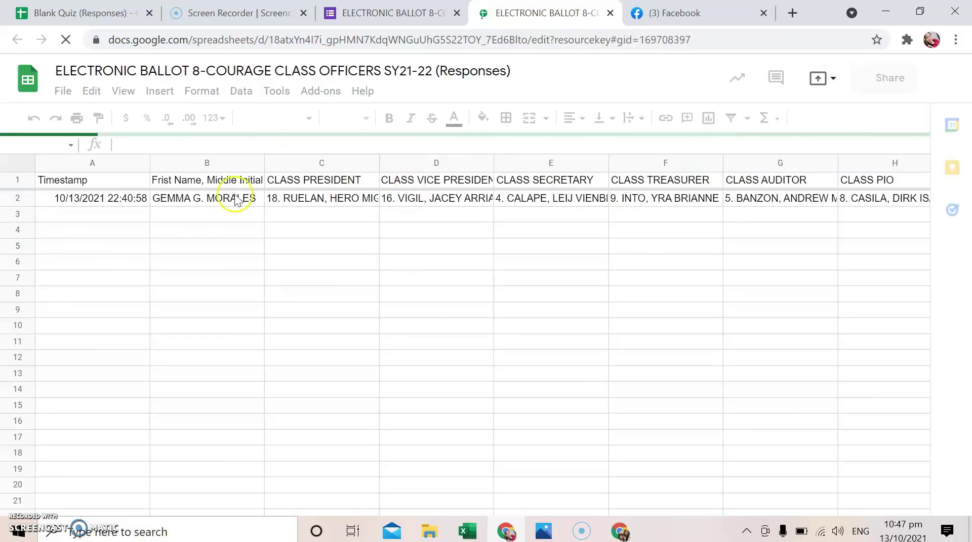